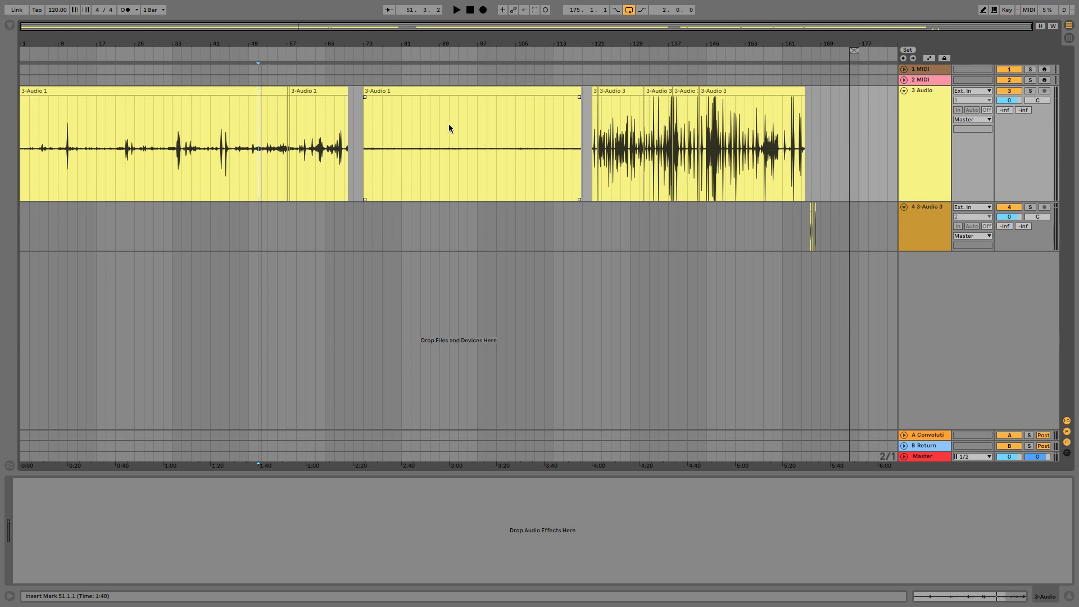
- Audition several passages of the first recording on the 3 Audio track, between about bar 17 and bar 54
click(319, 138)
mouse_move(246, 42)
mouse_down()
mouse_move(342, 43)
mouse_move(257, 43)
mouse_up()
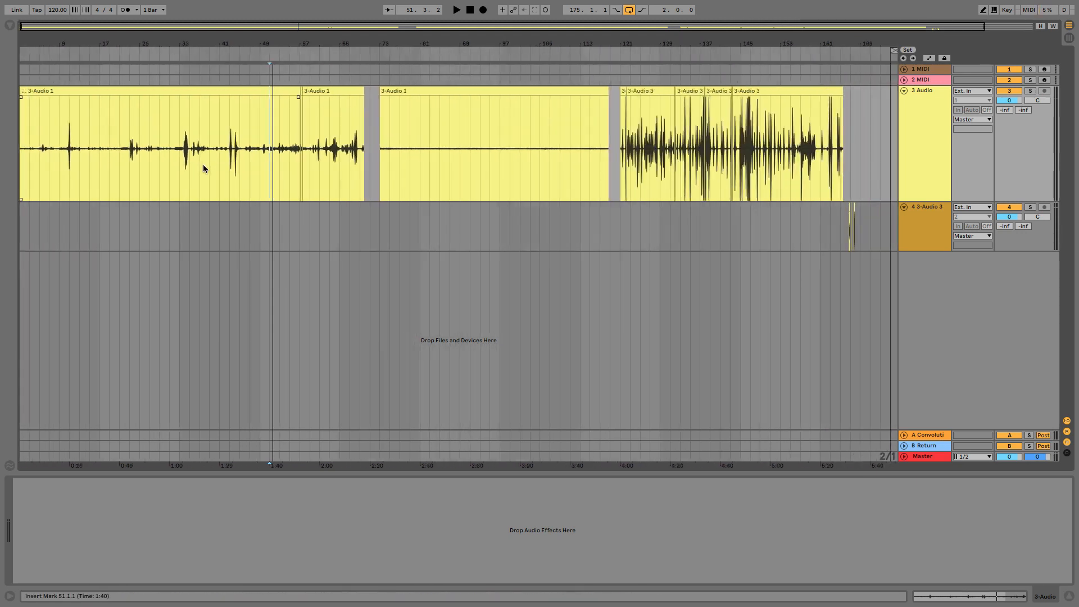
click(97, 159)
key(space)
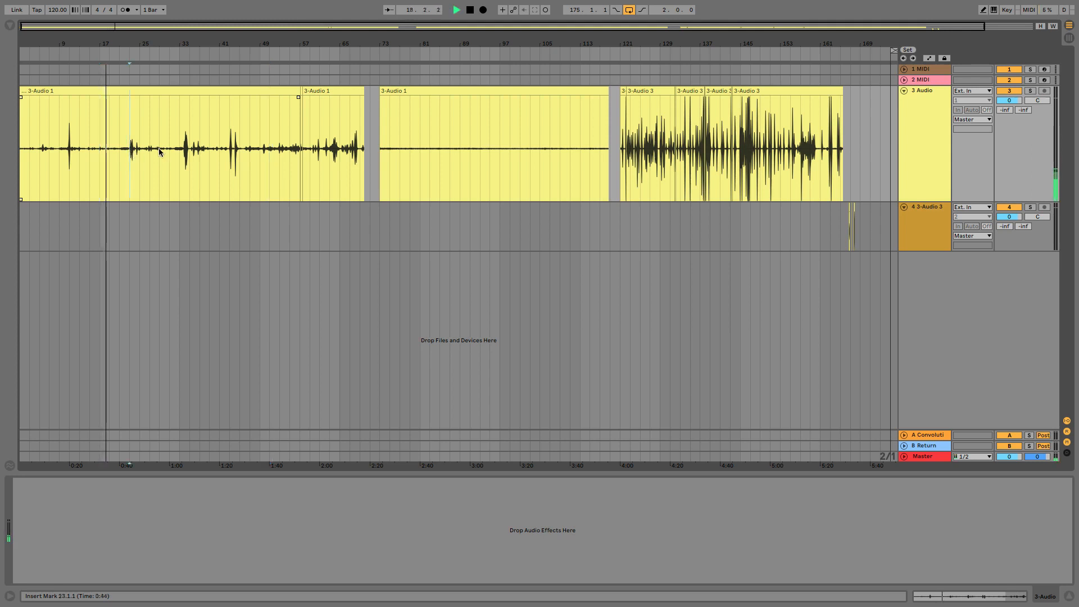
click(130, 150)
click(169, 148)
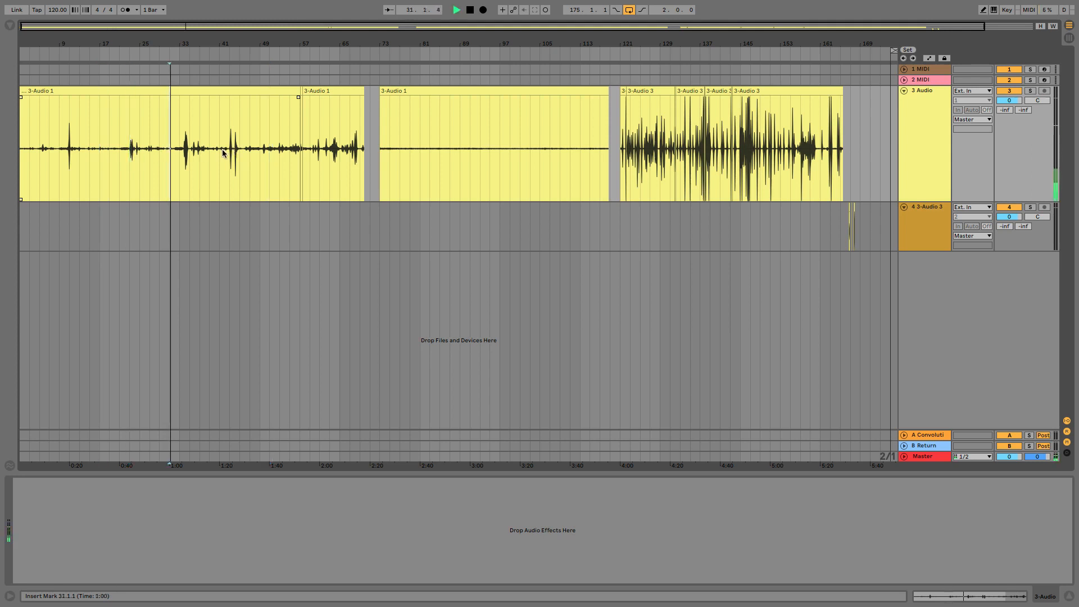
click(217, 148)
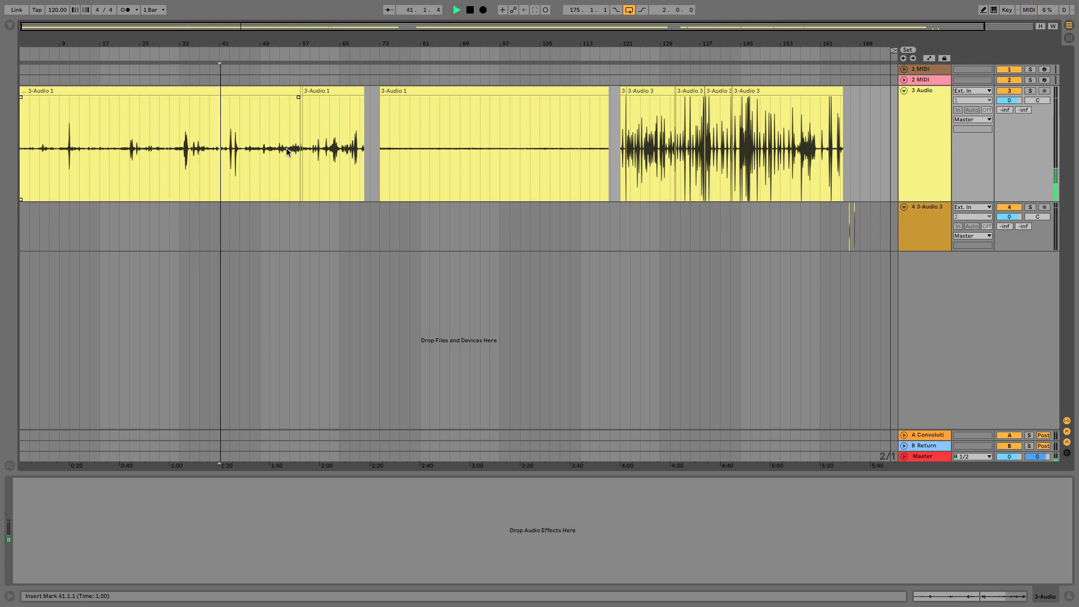
click(287, 150)
key(space)
key(space)
drag(286, 43, 278, 44)
key(space)
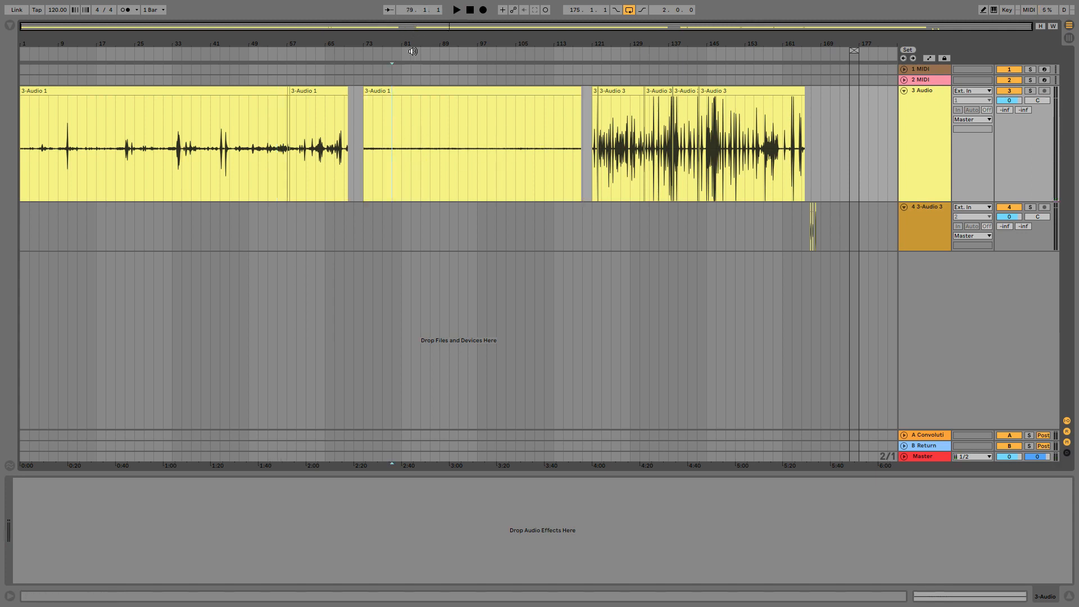
- Audition the quiet middle recording on the 3 Audio track from bar 79 and from bar 96
drag(409, 45, 407, 43)
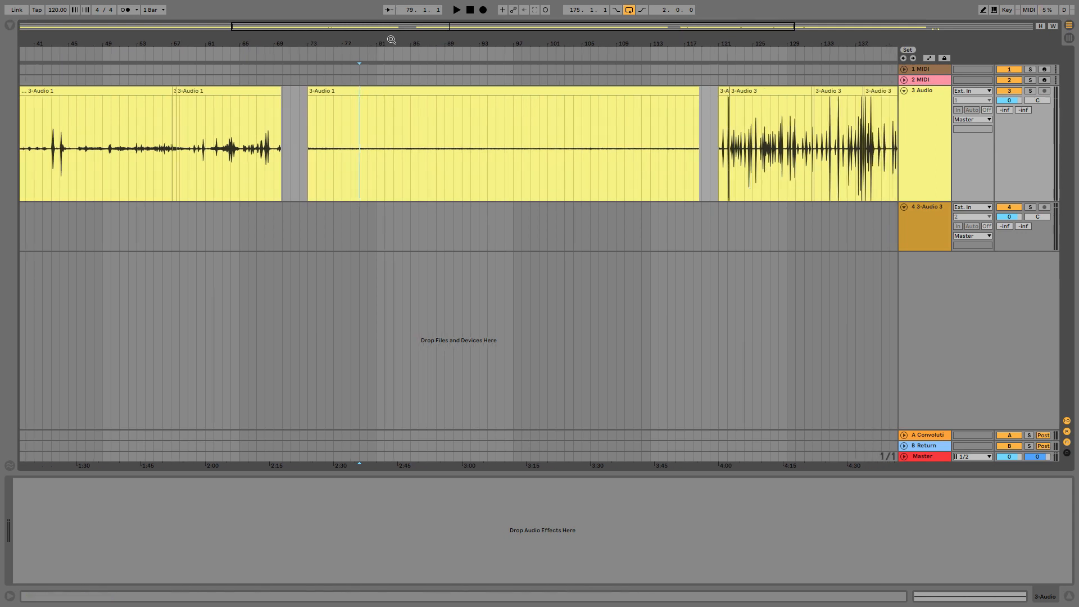
key(space)
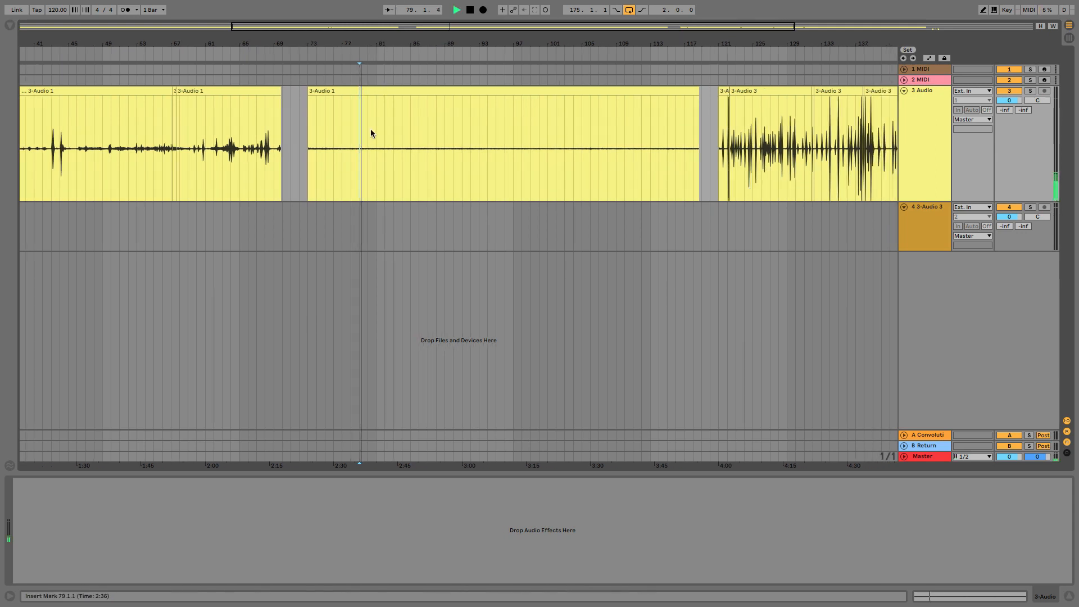
click(505, 149)
key(space)
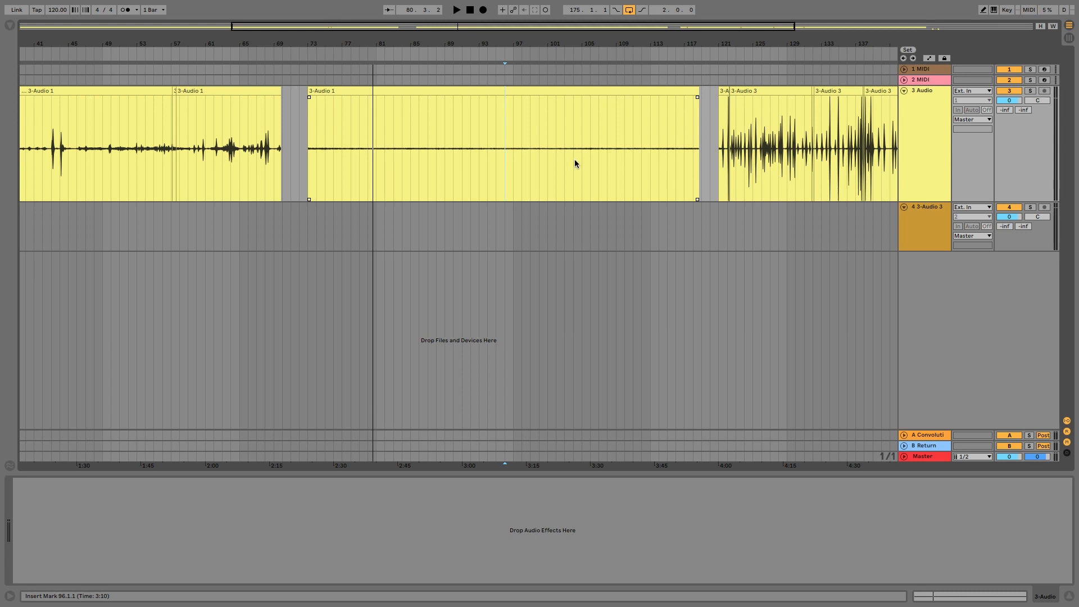
key(space)
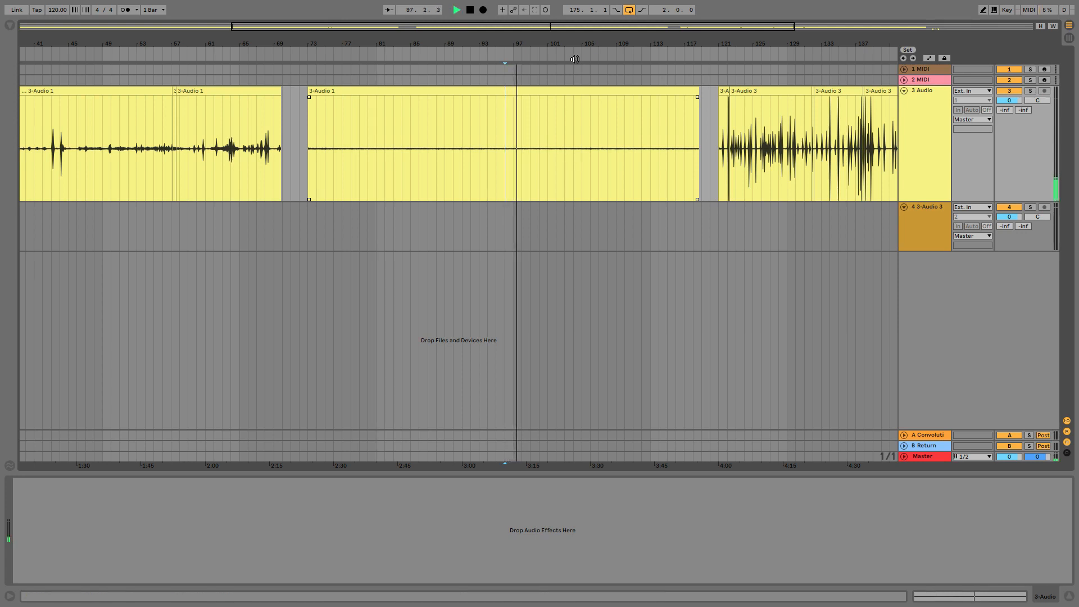
key(space)
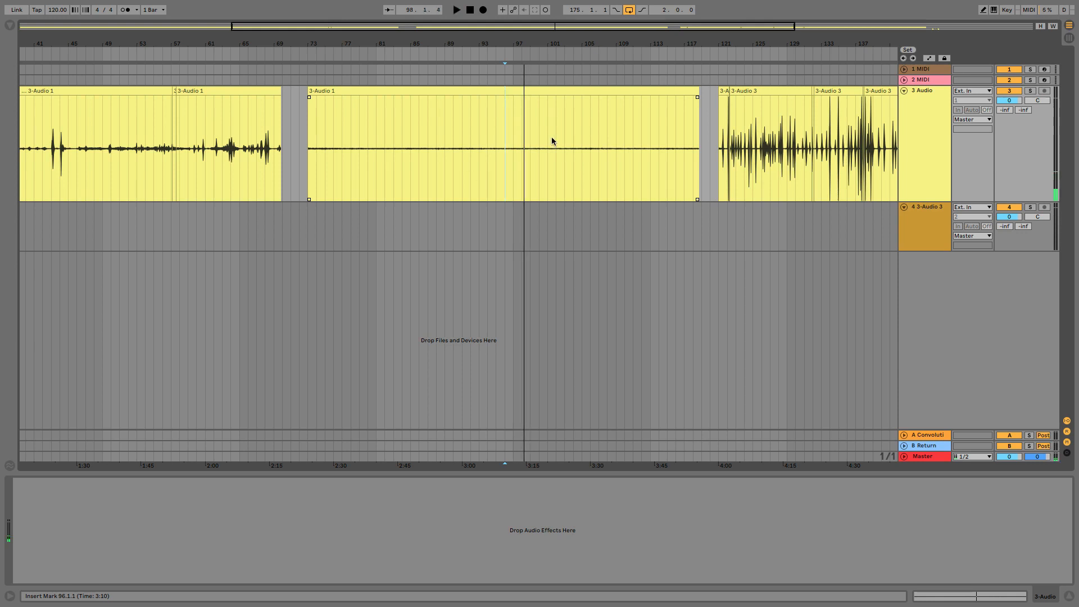
- Audition the loud percussive clips on the 3 Audio track from 123.3.1 and from about 137.4.2
drag(545, 44, 580, 22)
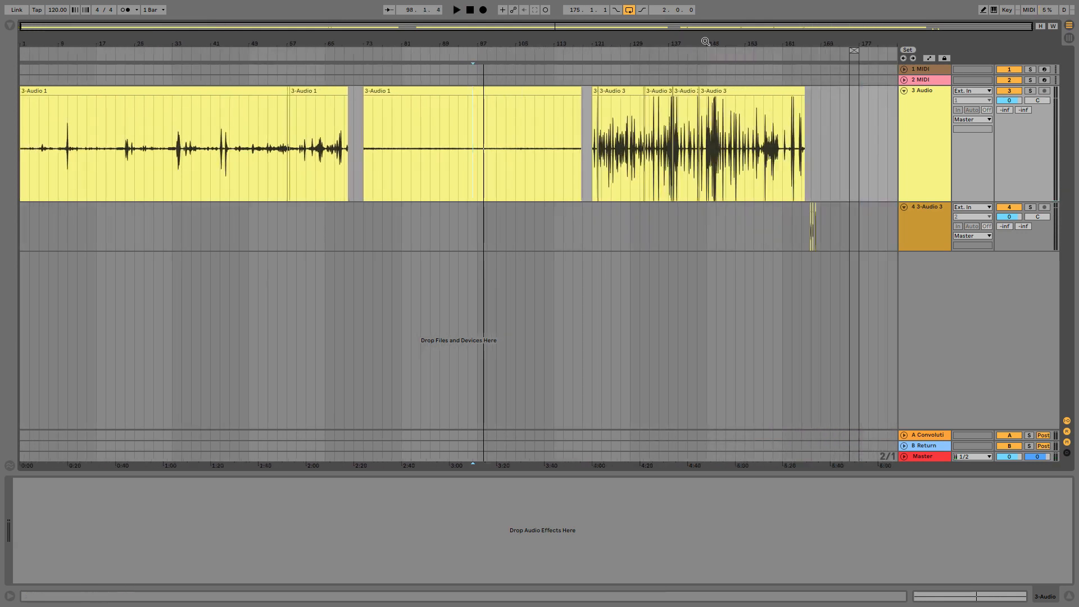
drag(705, 41, 615, 40)
drag(495, 42, 468, 40)
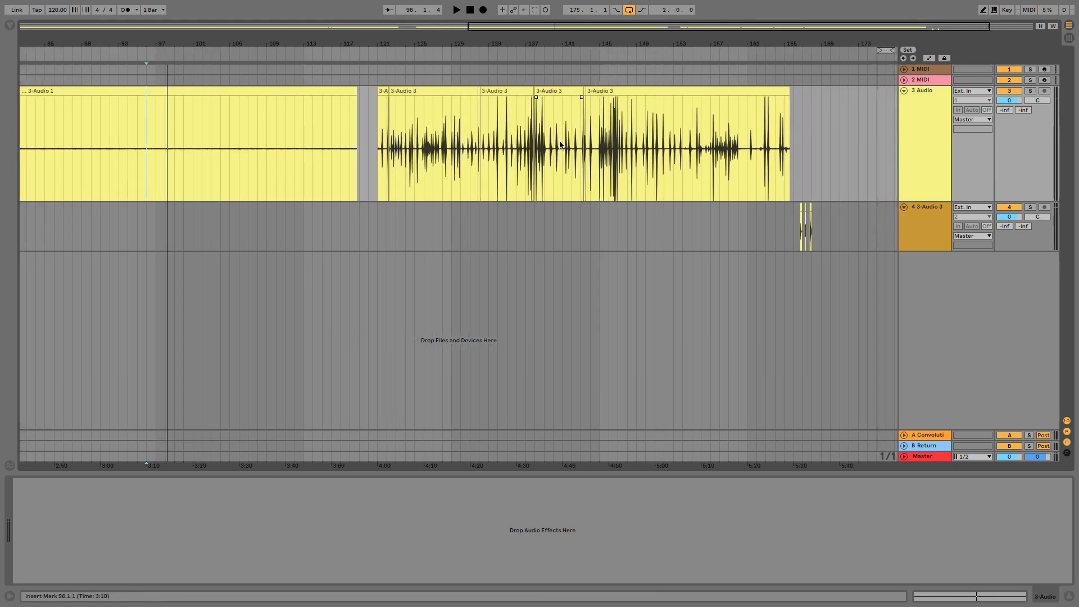
drag(549, 42, 518, 45)
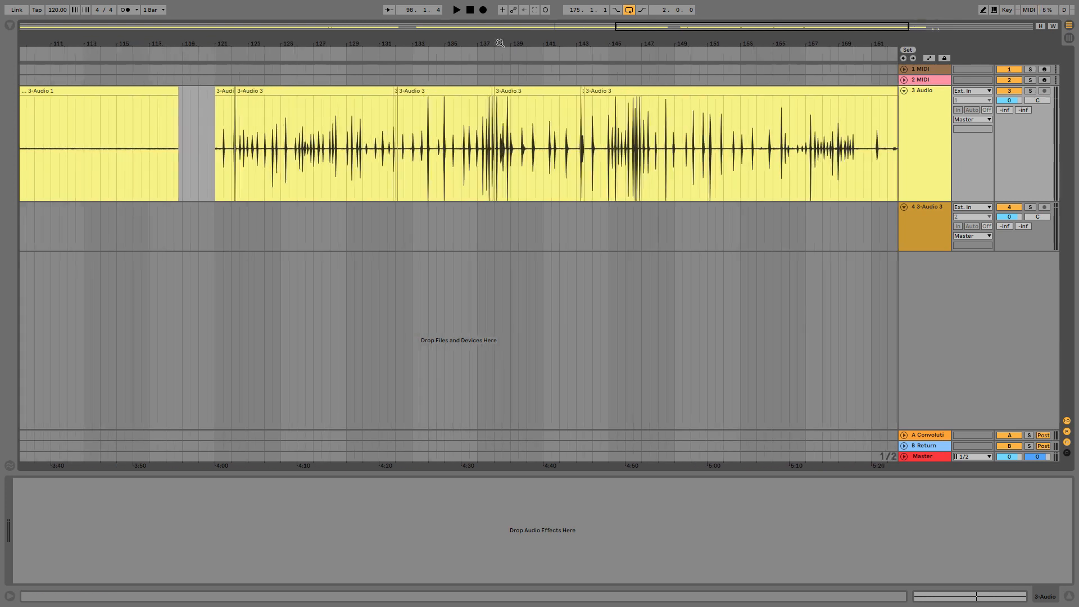
drag(308, 39, 291, 44)
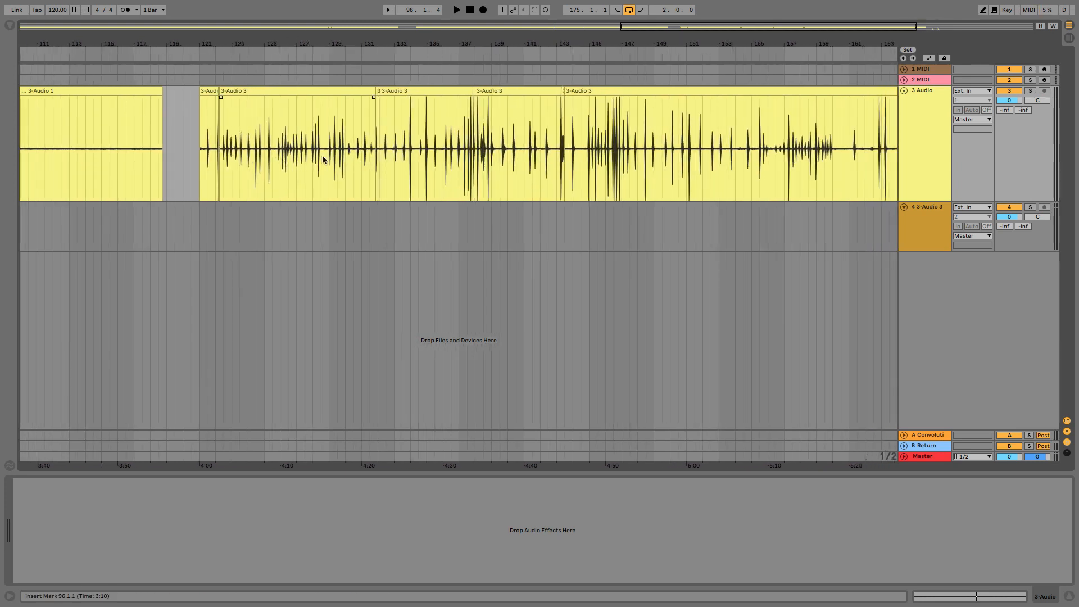
click(237, 158)
key(space)
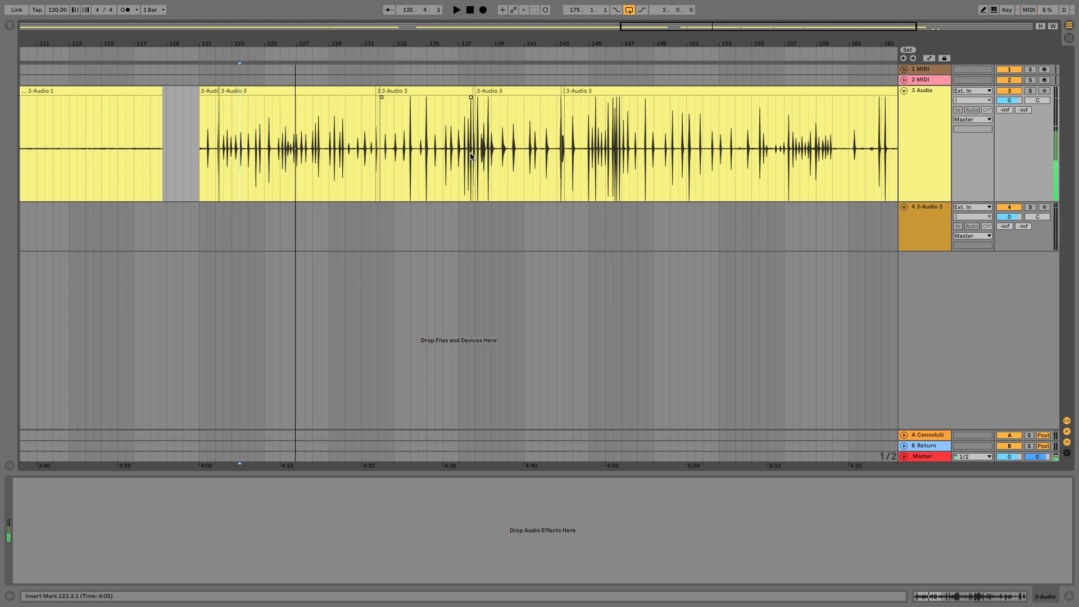
click(473, 49)
drag(493, 49, 526, 150)
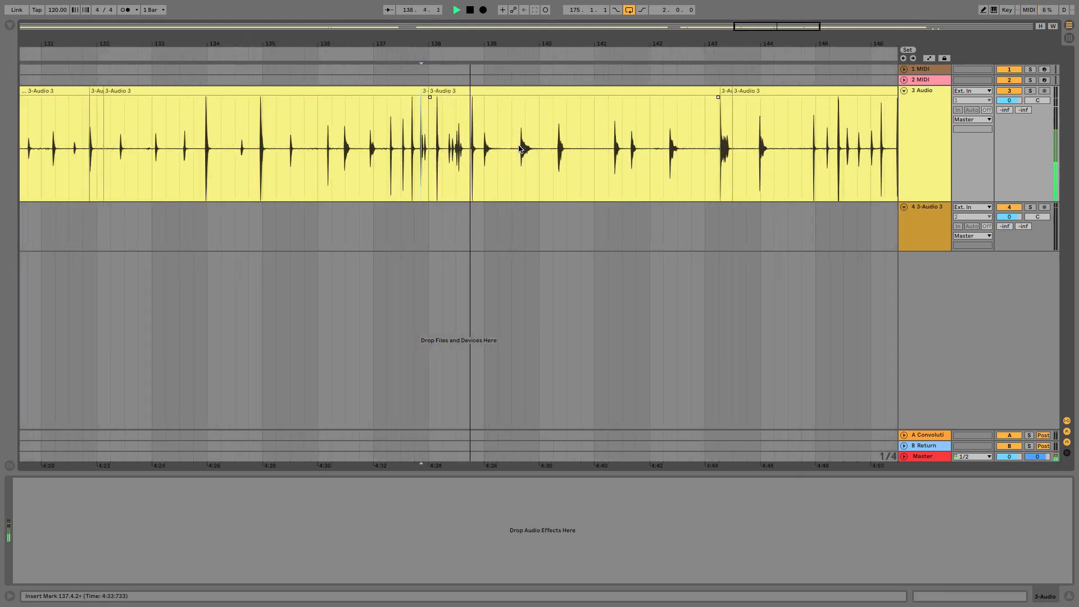
key(space)
- Audition the single percussive hit at 129.4.2 on the 3 Audio track and select it through 129.4.4
drag(645, 41, 643, 3)
drag(547, 40, 542, 88)
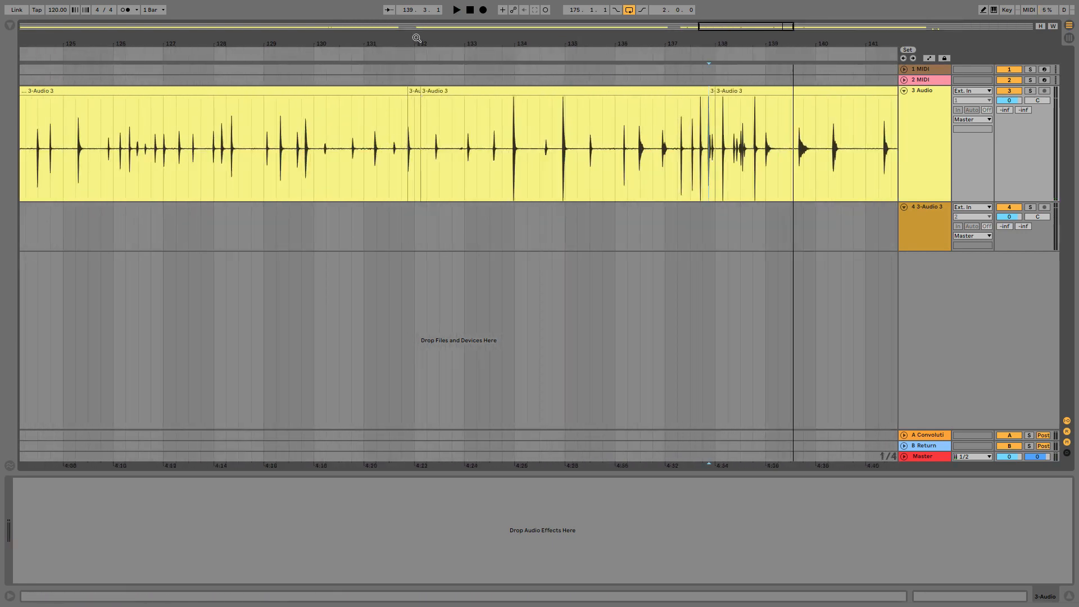
drag(416, 39, 409, 76)
drag(368, 36, 534, 2)
drag(465, 42, 426, 120)
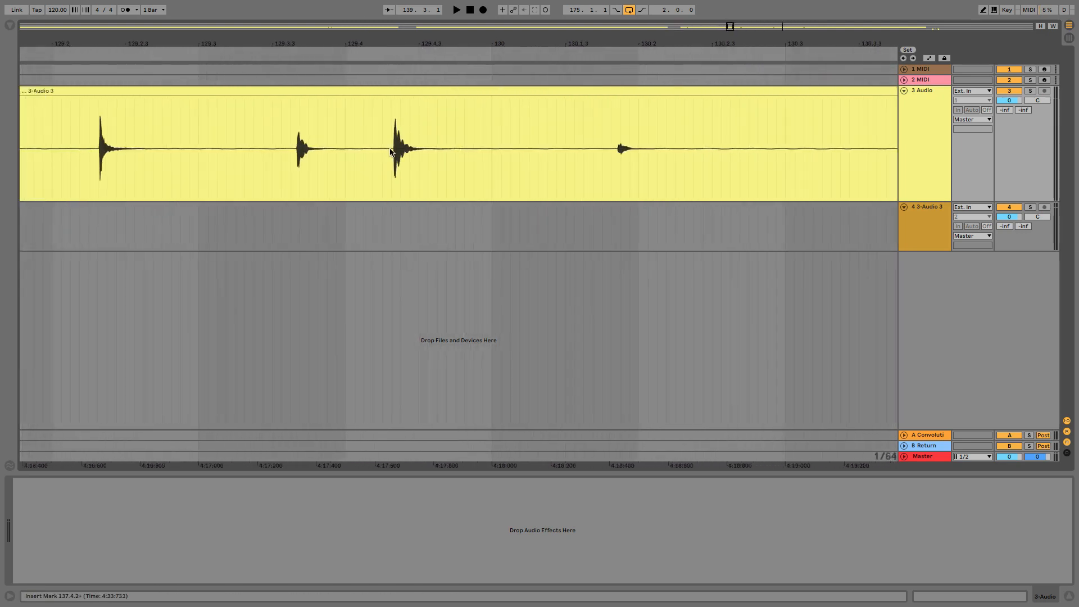
drag(394, 45, 429, 96)
drag(406, 45, 371, 44)
key(space)
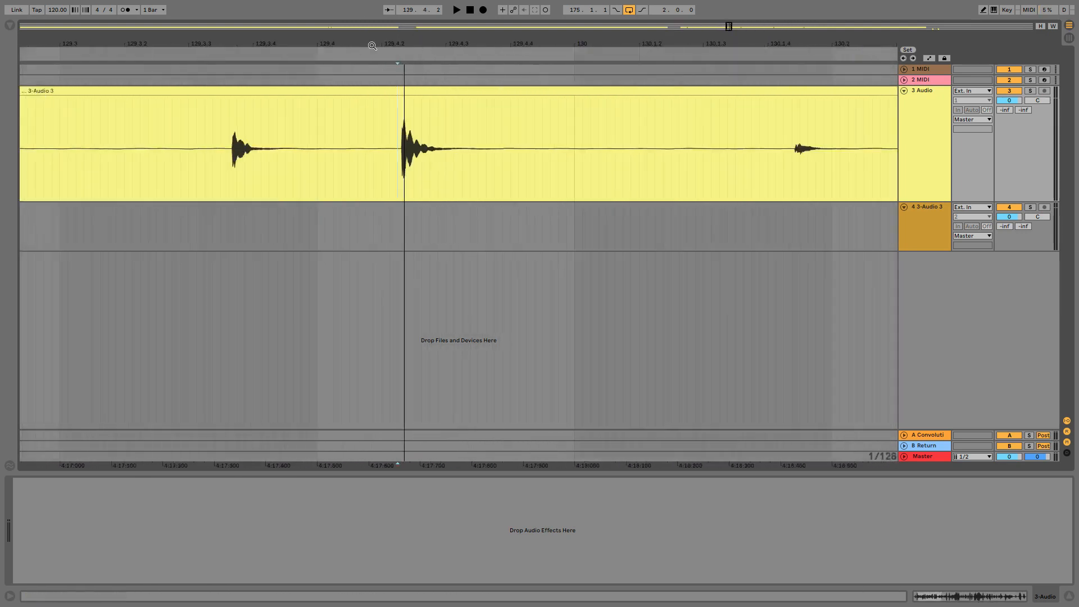
key(space)
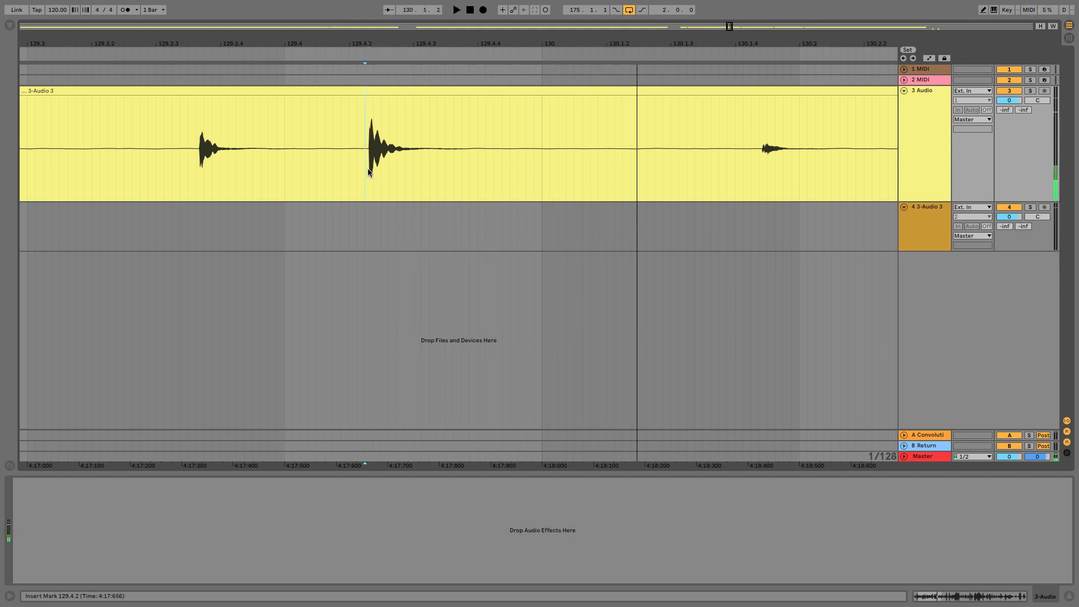
mouse_move(374, 44)
mouse_down()
mouse_move(380, 157)
mouse_move(385, 147)
mouse_move(631, 144)
mouse_up()
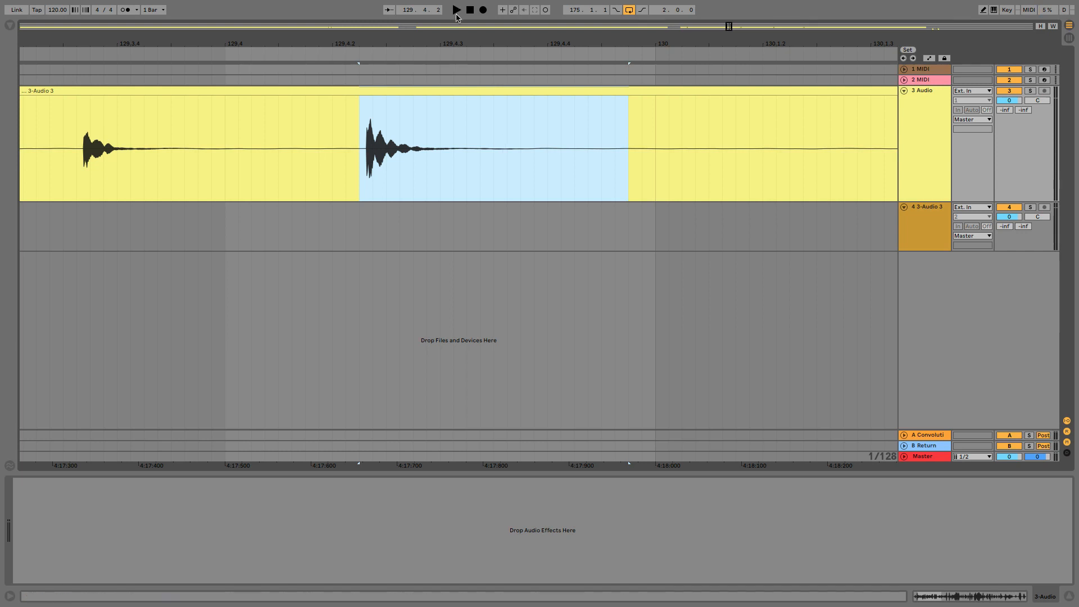
- Try splitting the recording around the selected hit, and undo the split
drag(466, 41, 380, 41)
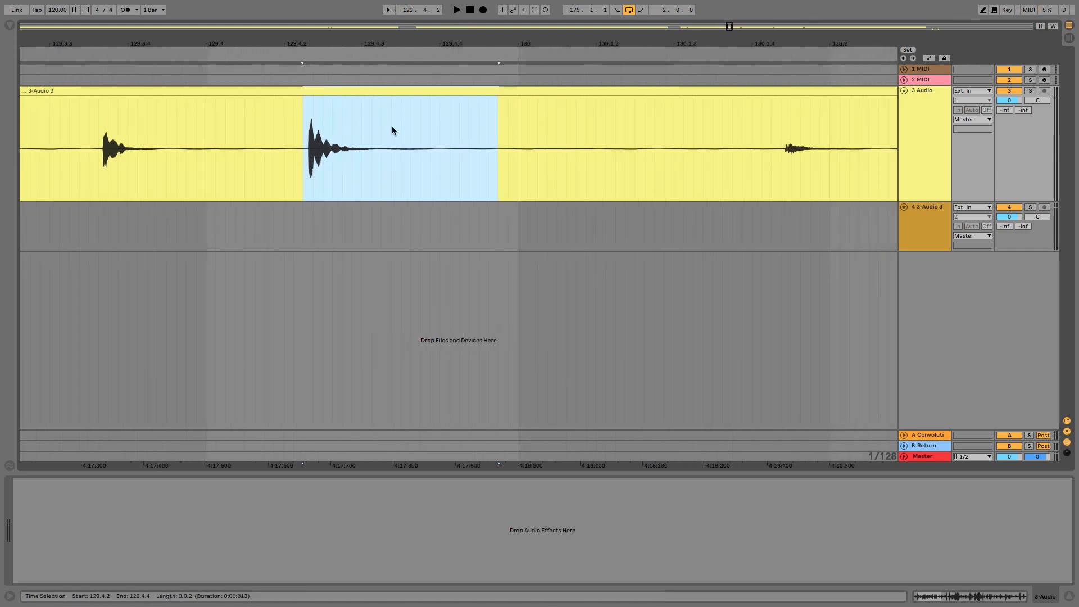
key(ctrl+e)
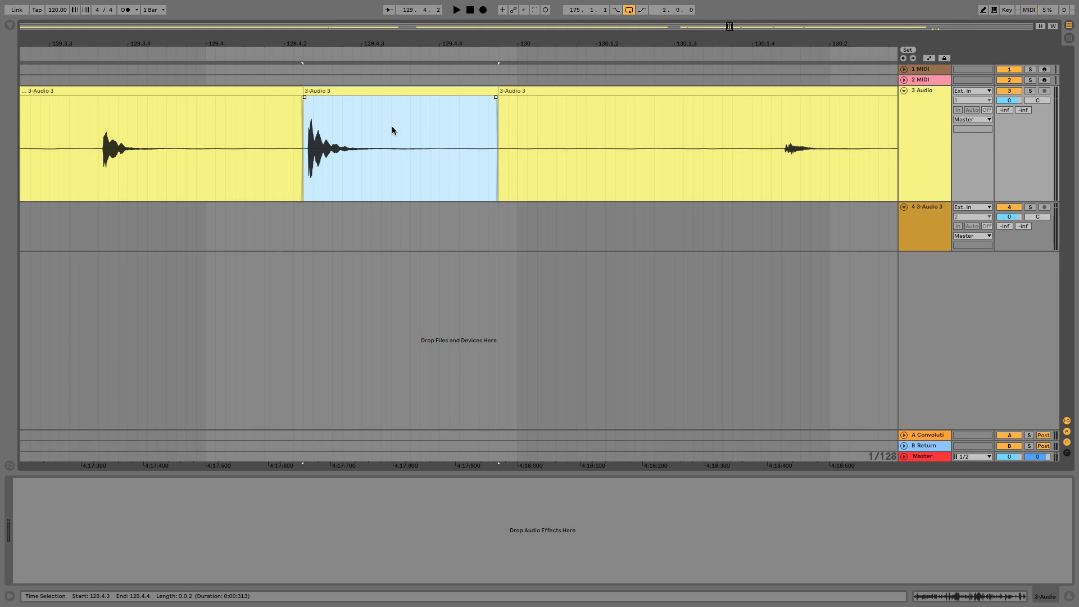
key(ctrl+z)
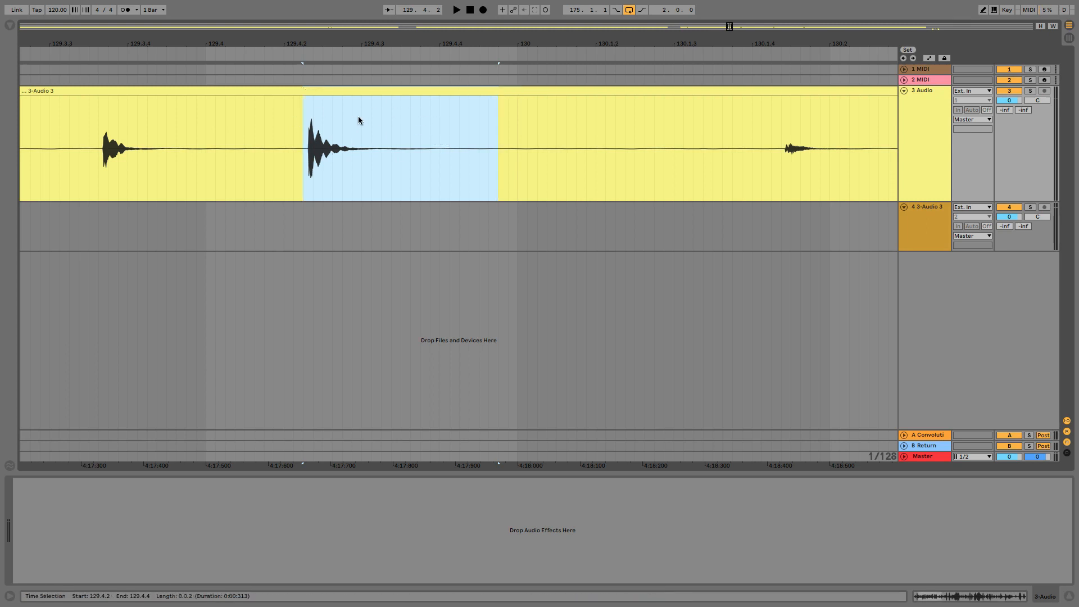
- Try copying the selected hit straight onto the 4 3-Audio 3 track without splitting the recording, and undo the copy
drag(363, 90, 541, 222)
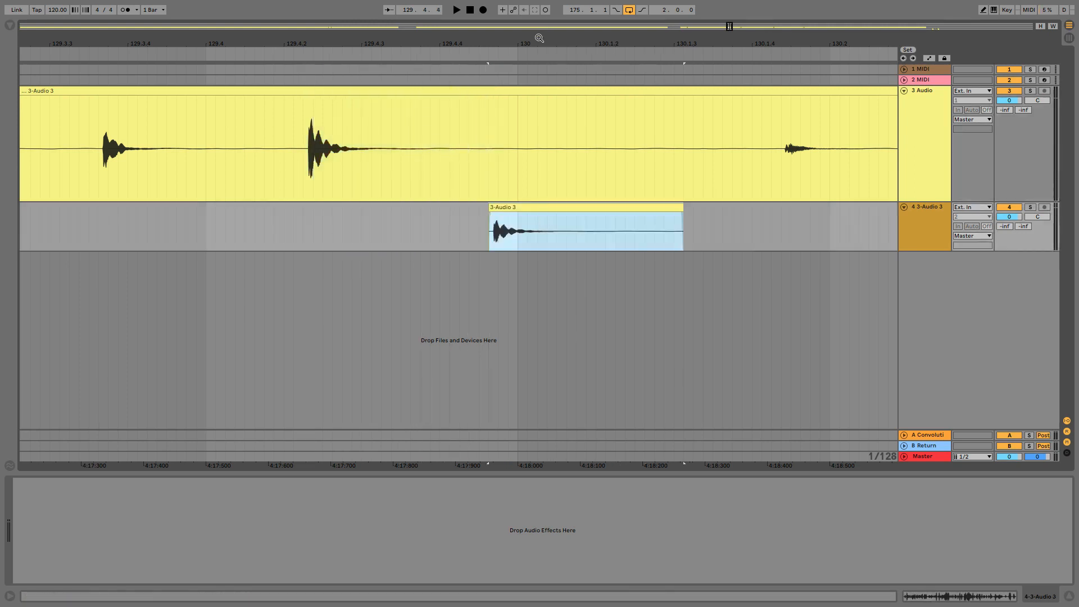
drag(538, 38, 523, 6)
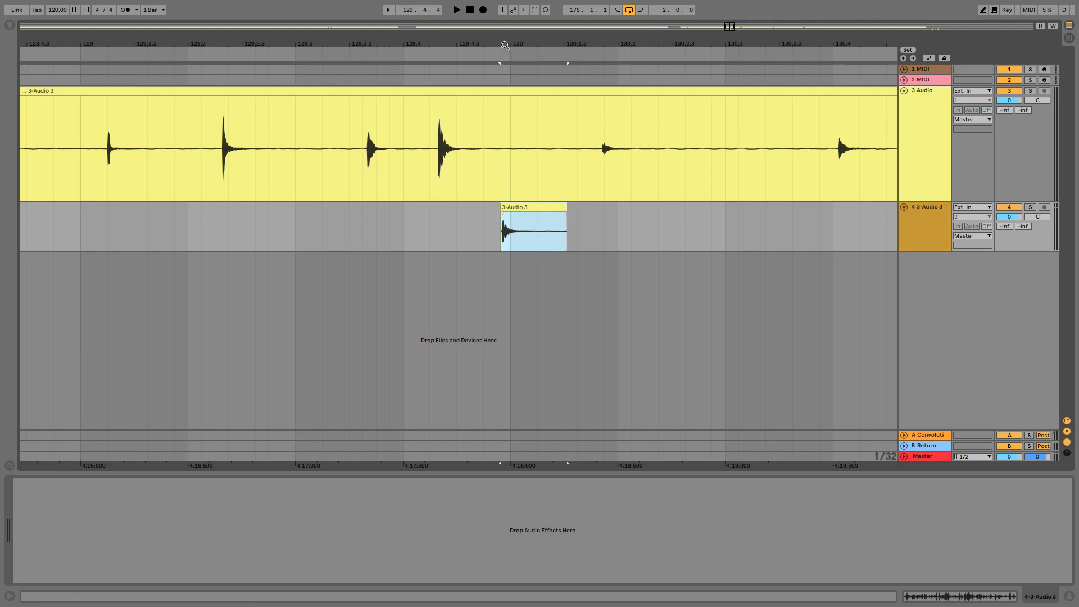
drag(505, 45, 505, 73)
click(531, 217)
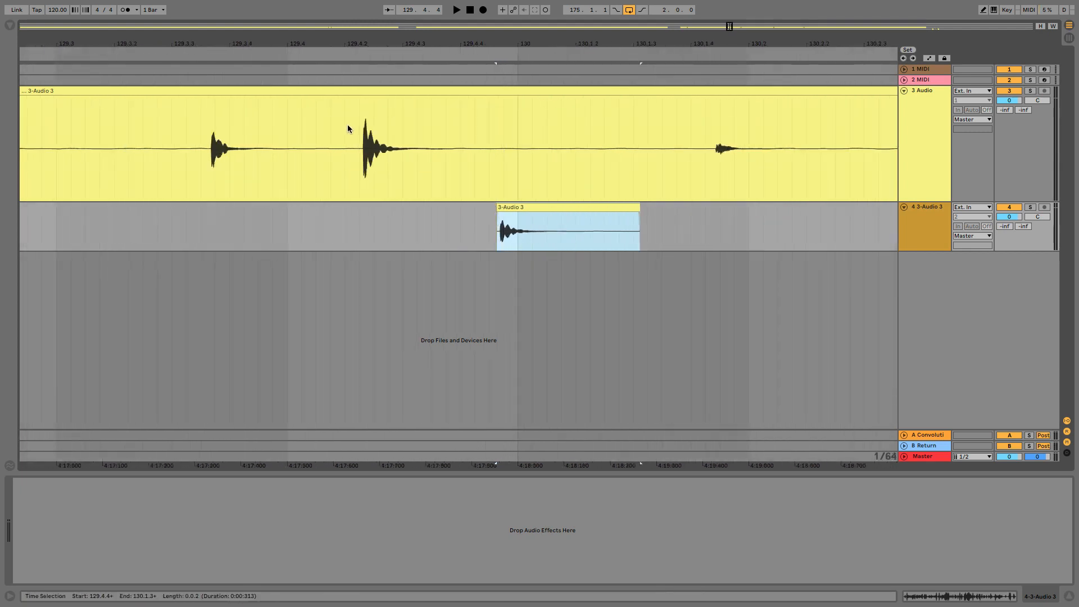
key(ctrl+z)
- Split the recording around the selected hit and place a copy of that clip on the 4 3-Audio 3 track at 130.1.3
key(ctrl+e)
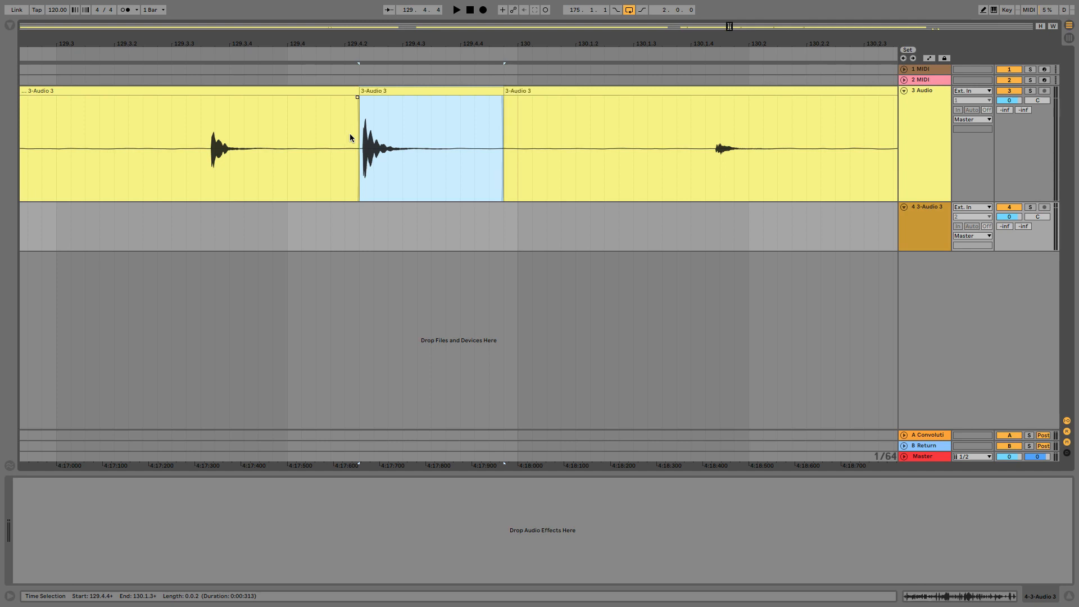
key(minus)
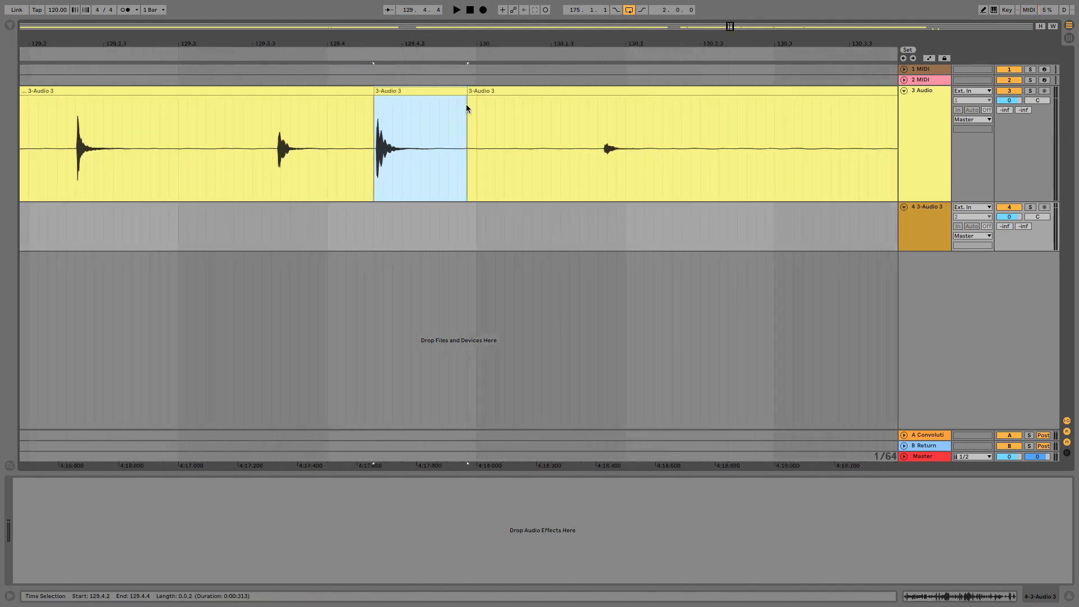
click(409, 91)
drag(416, 40, 298, 40)
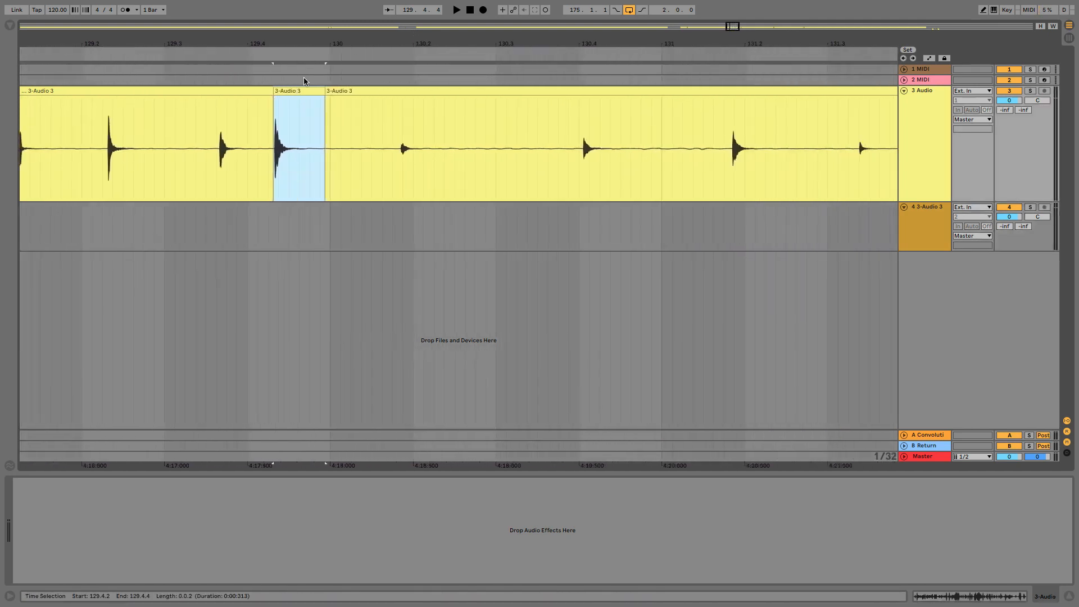
drag(297, 91, 405, 208)
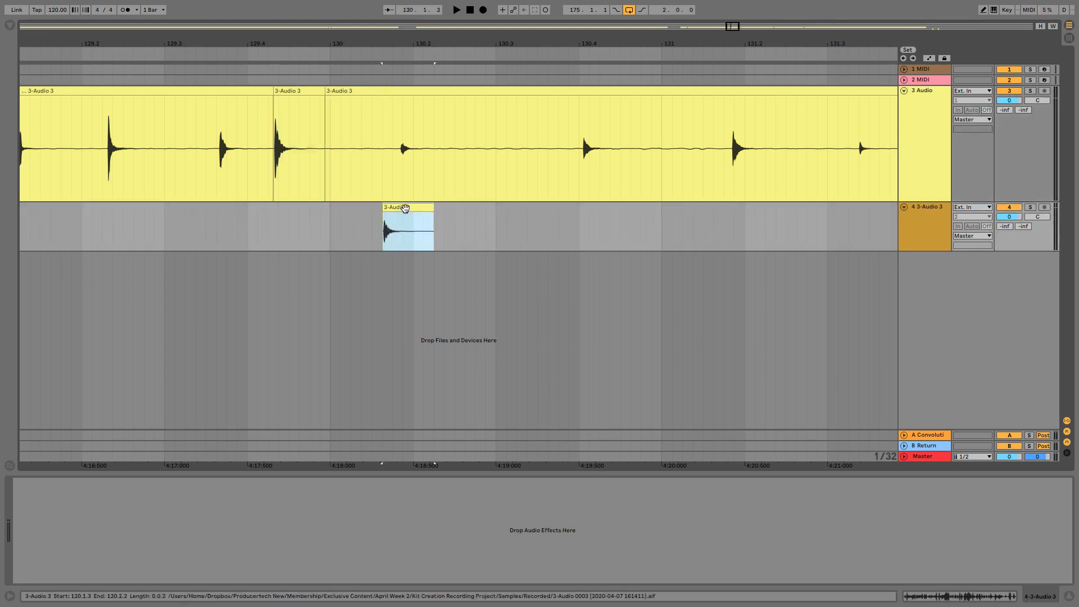
- Open the copied hit's sample and examine its region within the full recording
double_click(405, 207)
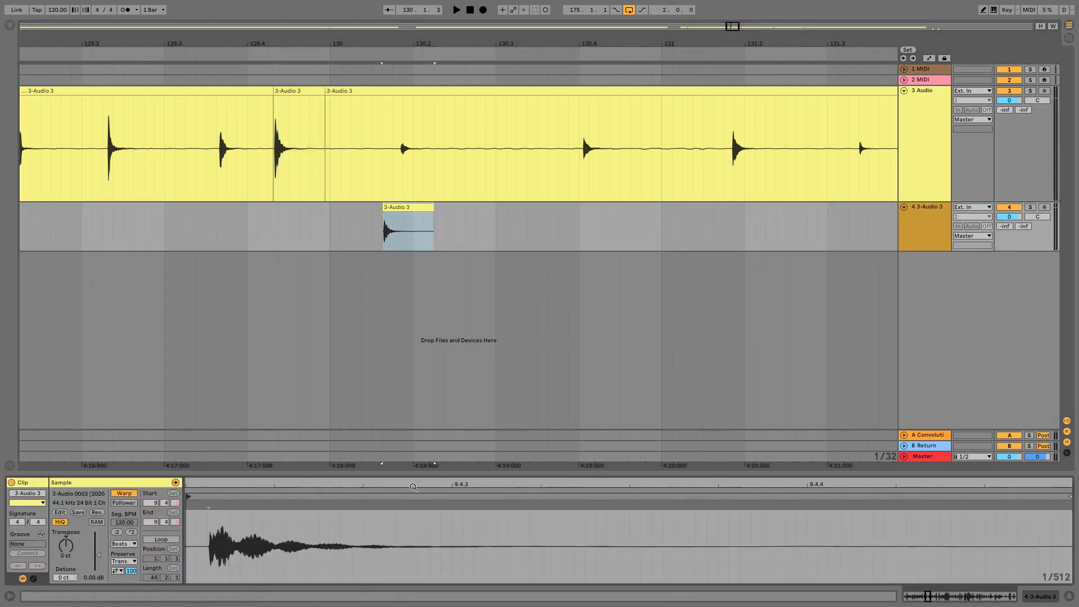
drag(417, 486, 418, 315)
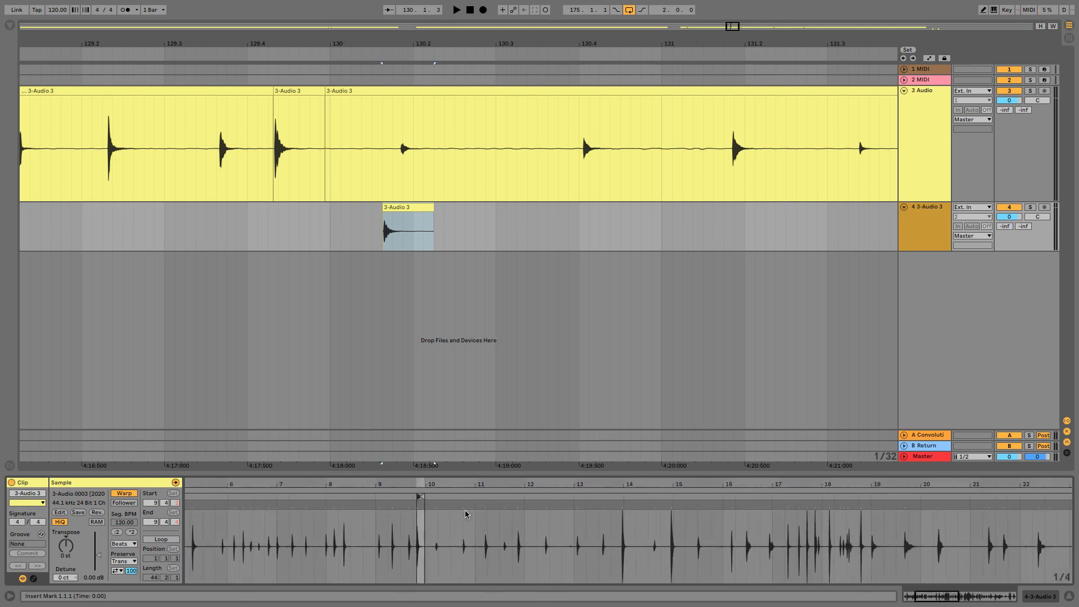
drag(423, 483, 484, 573)
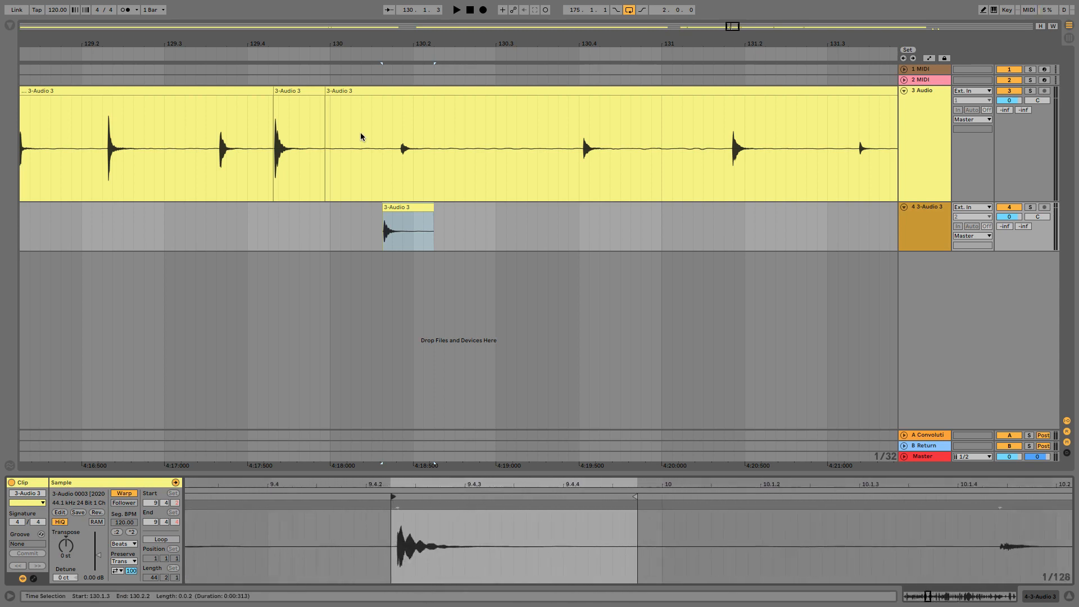
drag(397, 43, 397, 4)
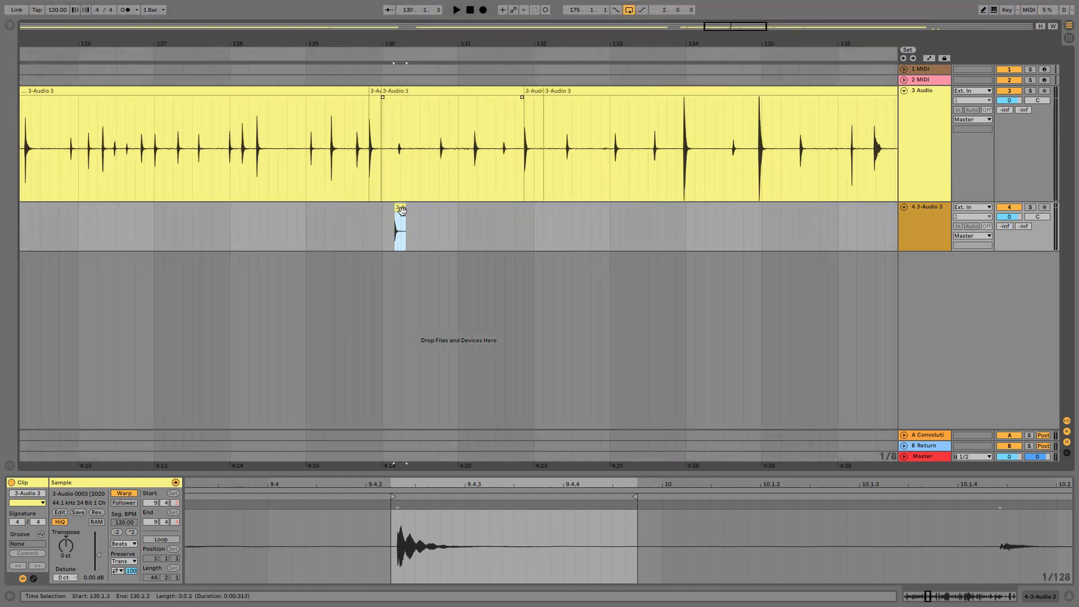
- Undo the copy and paste of the hit onto the 4 3-Audio 3 track and check the clips already collected near bar 167
key(super+z)
key(super+z)
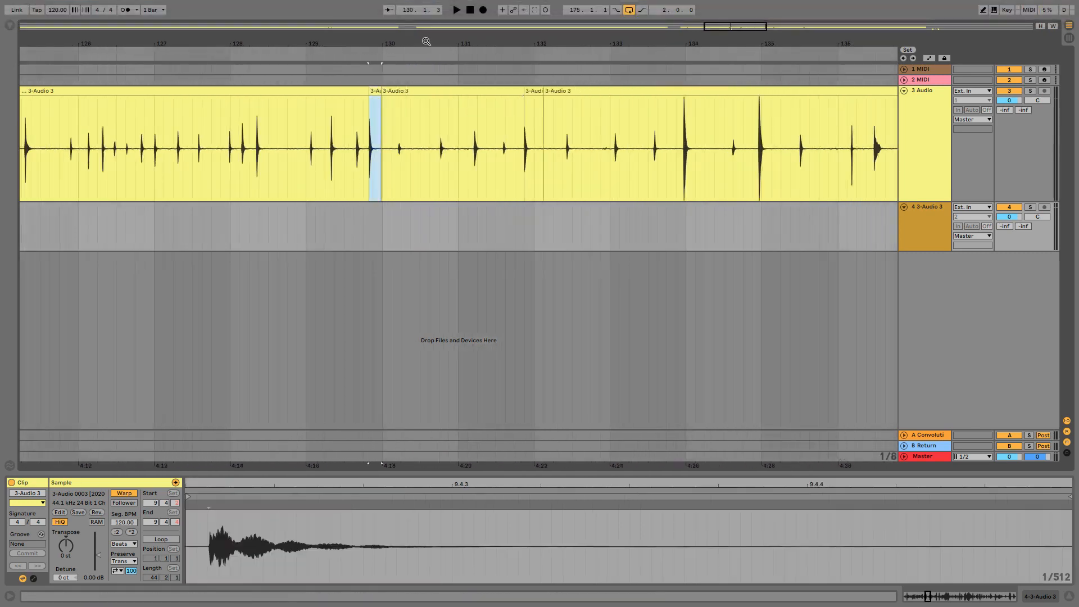
drag(426, 42, 426, 2)
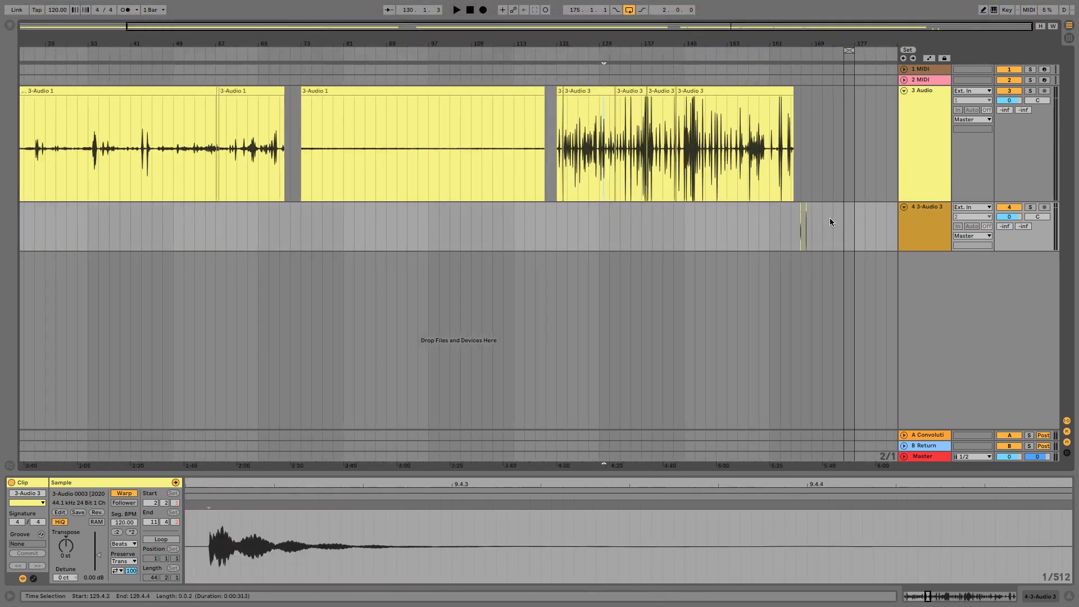
drag(812, 43, 813, 97)
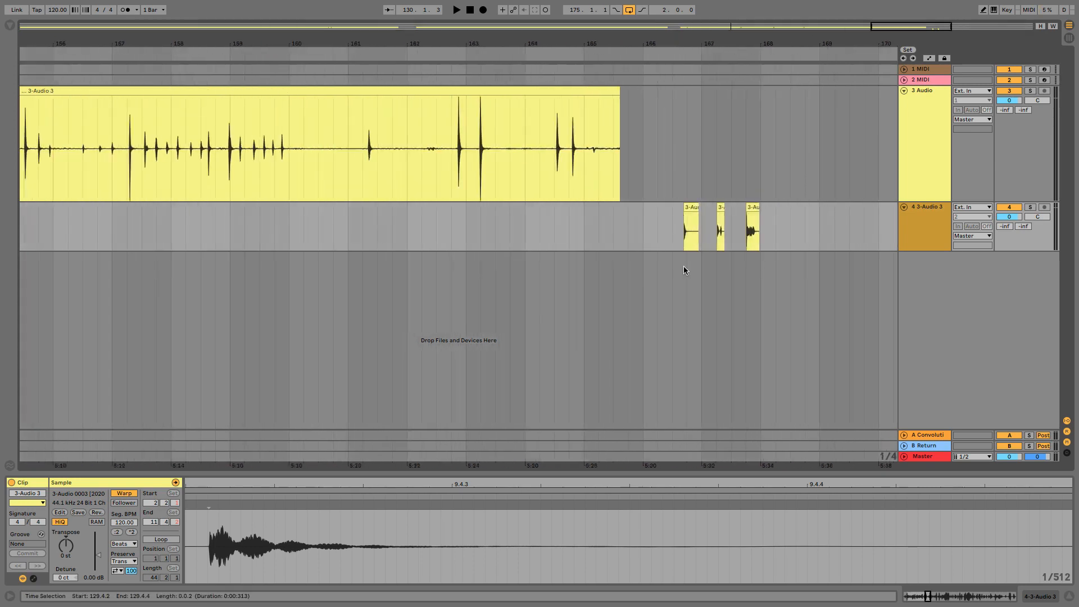
drag(683, 41, 684, 2)
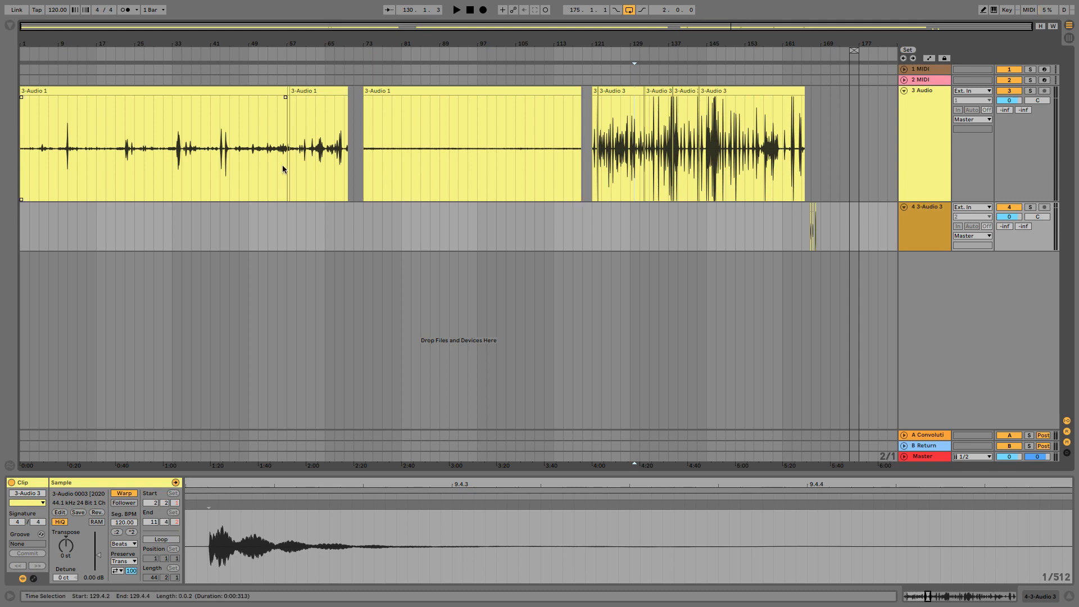
- Examine and audition the short clip at 57.1.3 on the 3 Audio track and the quiet hits before it
drag(290, 44, 443, 43)
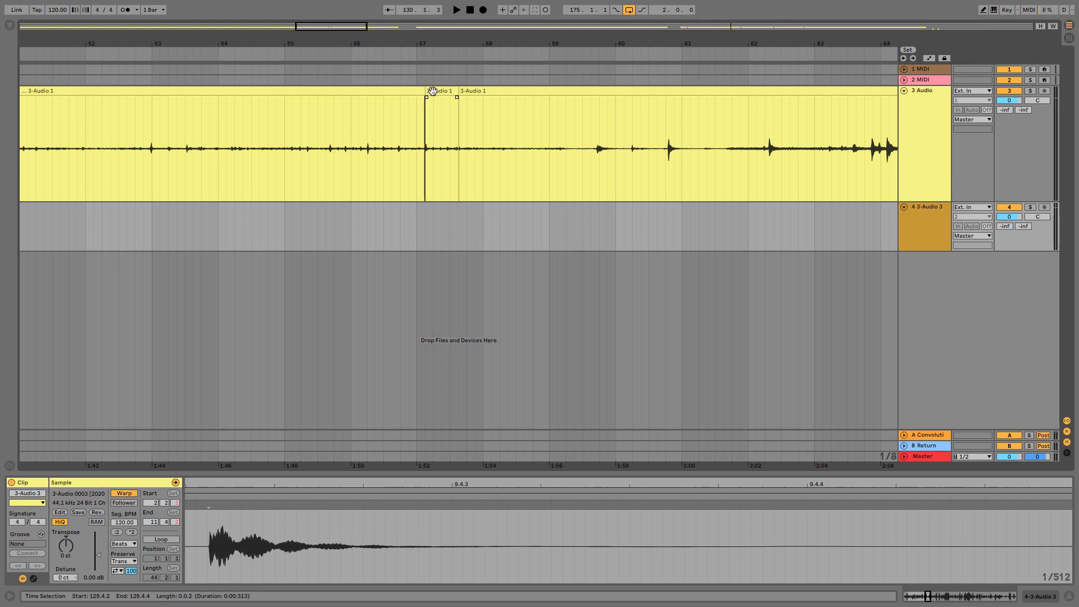
click(426, 104)
drag(433, 39, 433, 41)
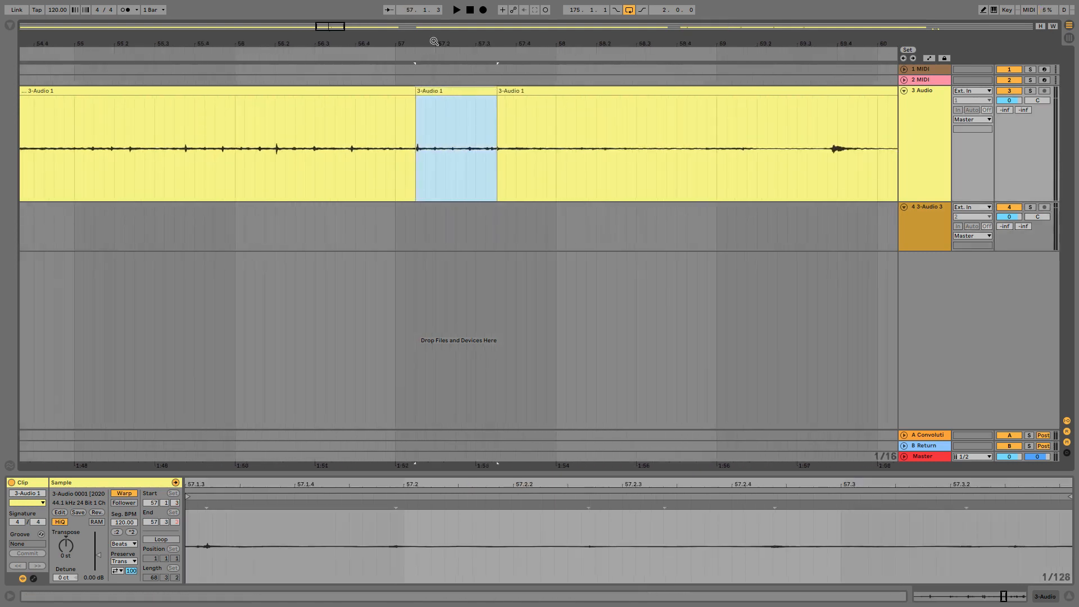
drag(434, 41, 434, 50)
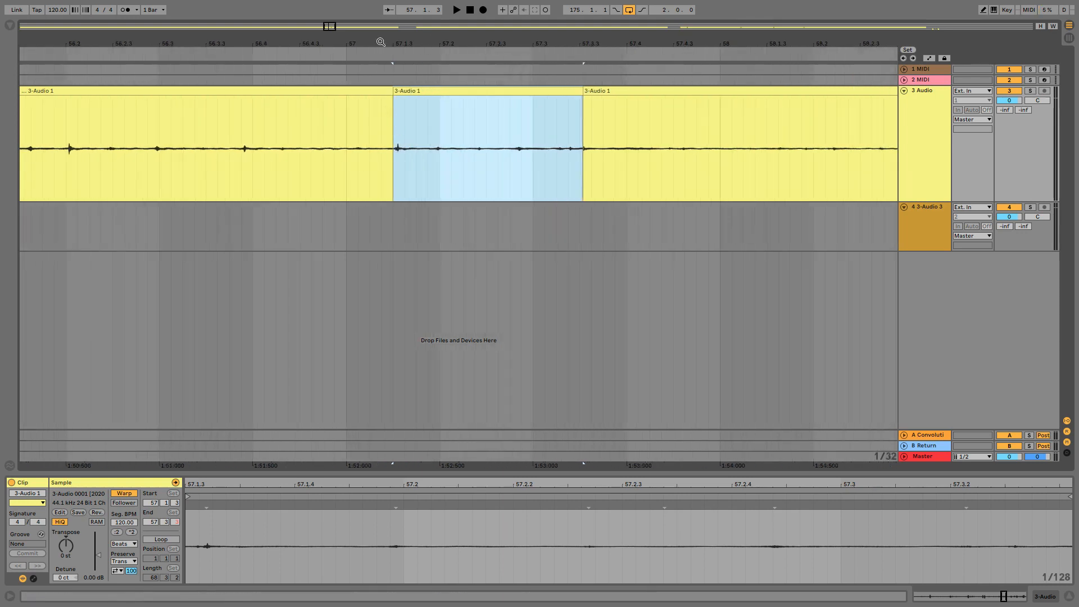
drag(381, 42, 382, 35)
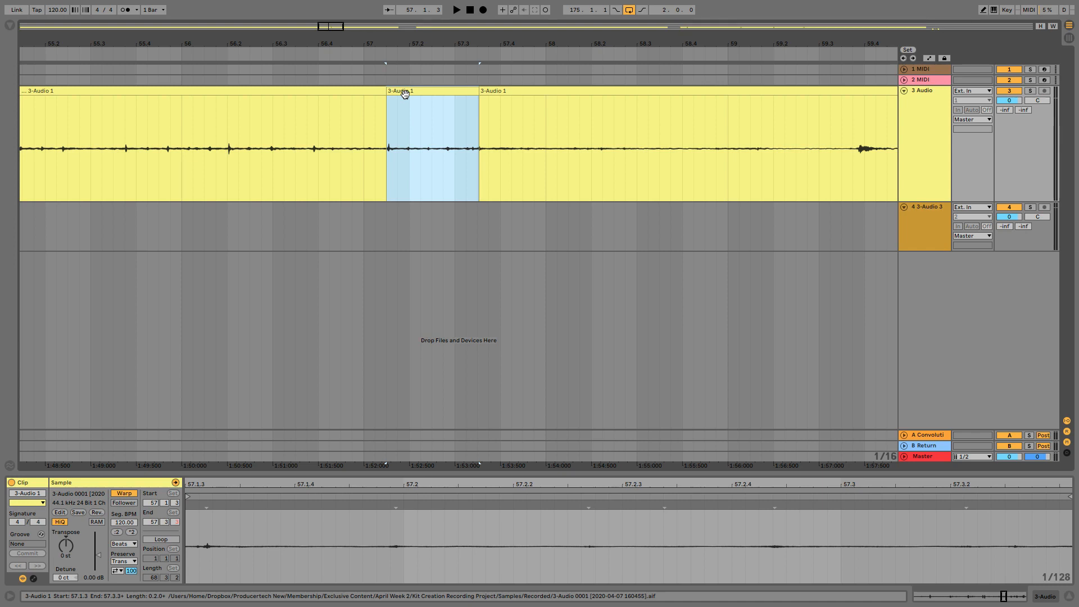
key(space)
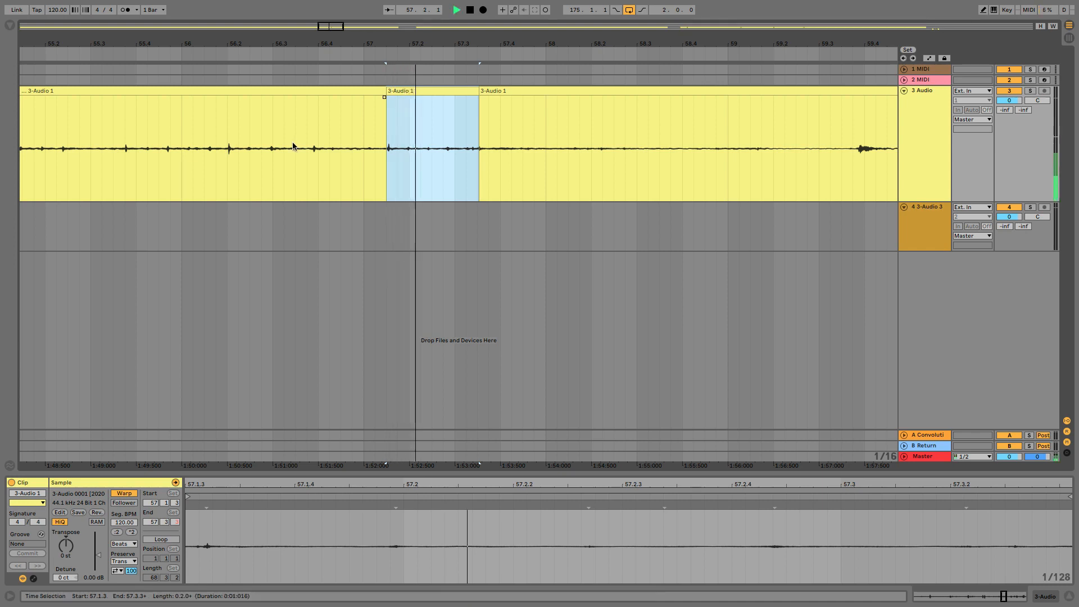
click(167, 136)
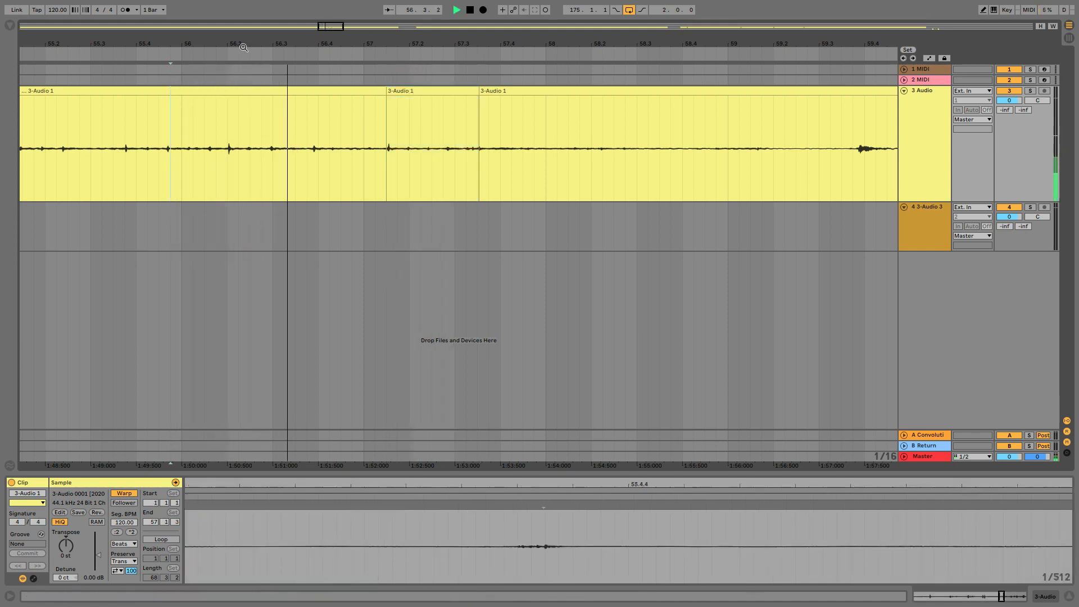
drag(243, 43, 213, 42)
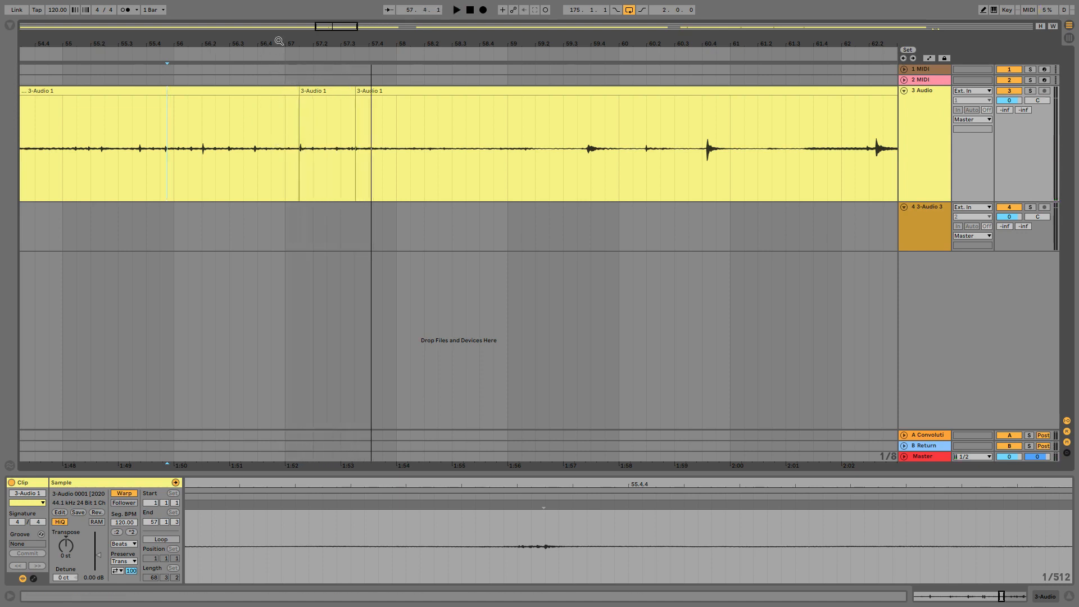
drag(280, 50, 304, 33)
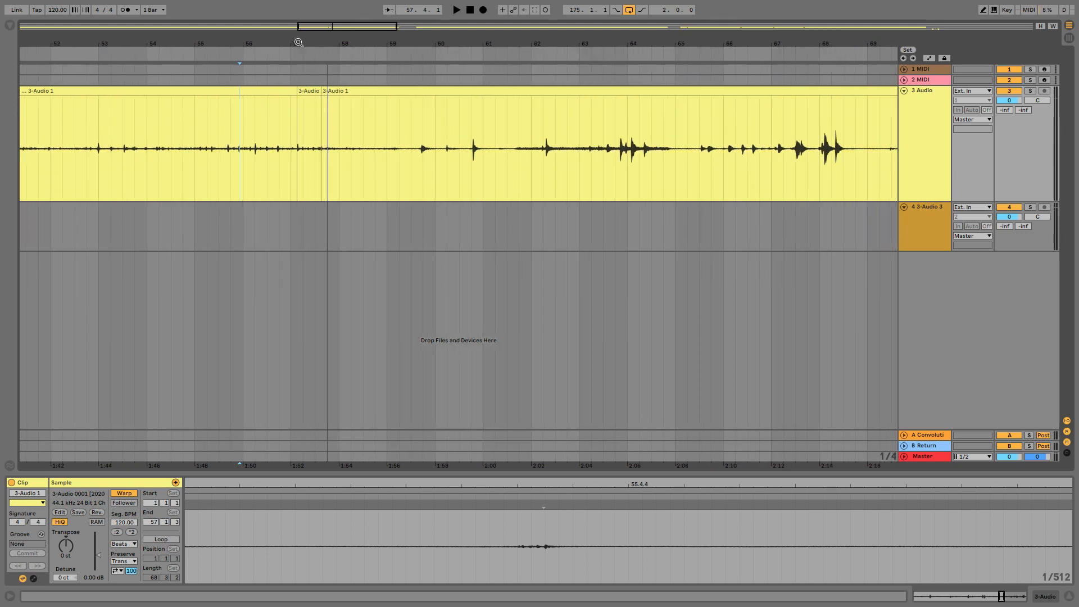
- Copy the short clip at 57.1.3 to the 4 3-Audio 3 track at 168.2.1, after the three collected hits
click(307, 90)
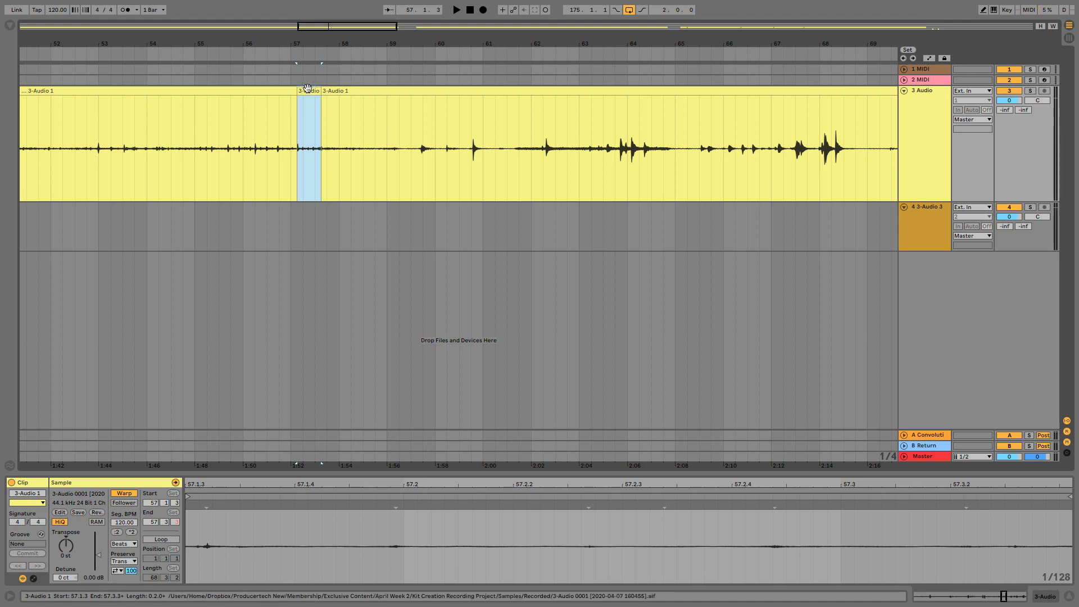
key(w)
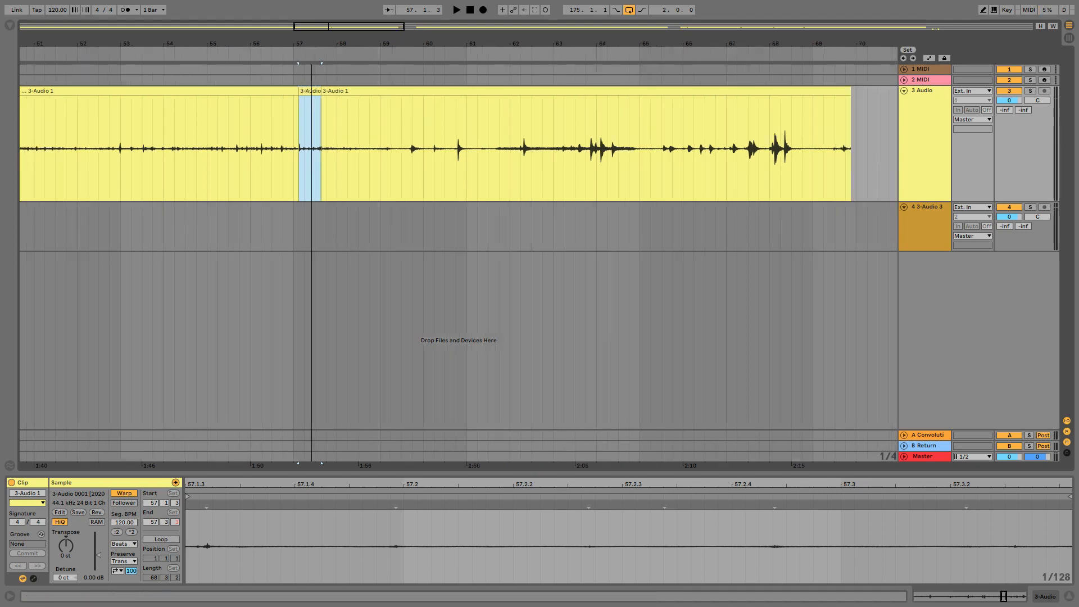
mouse_move(837, 45)
mouse_down()
mouse_move(836, 140)
mouse_move(764, 146)
mouse_up()
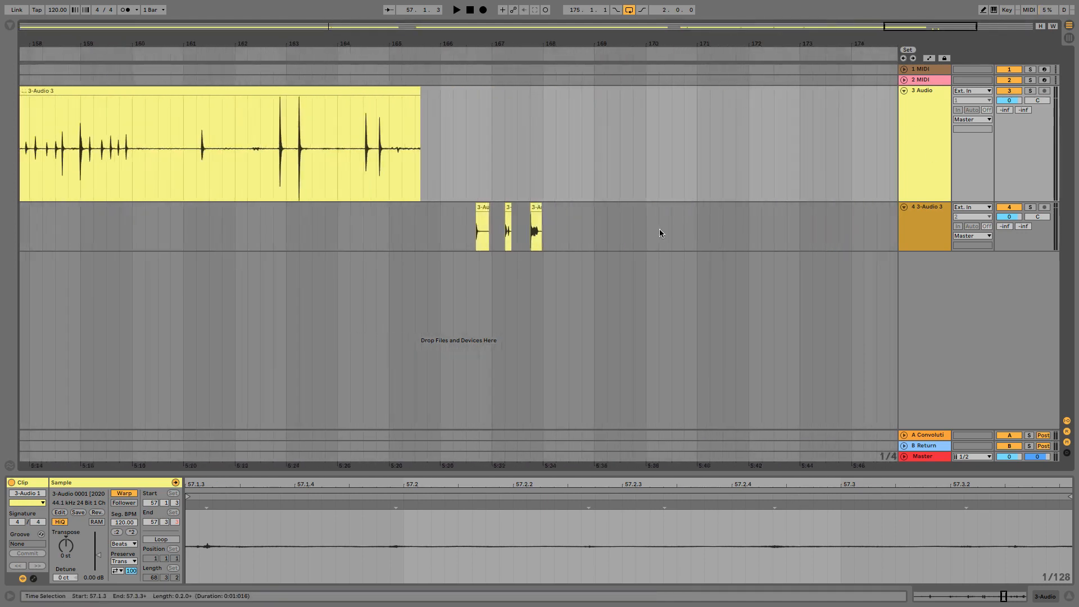
click(556, 224)
key(super+v)
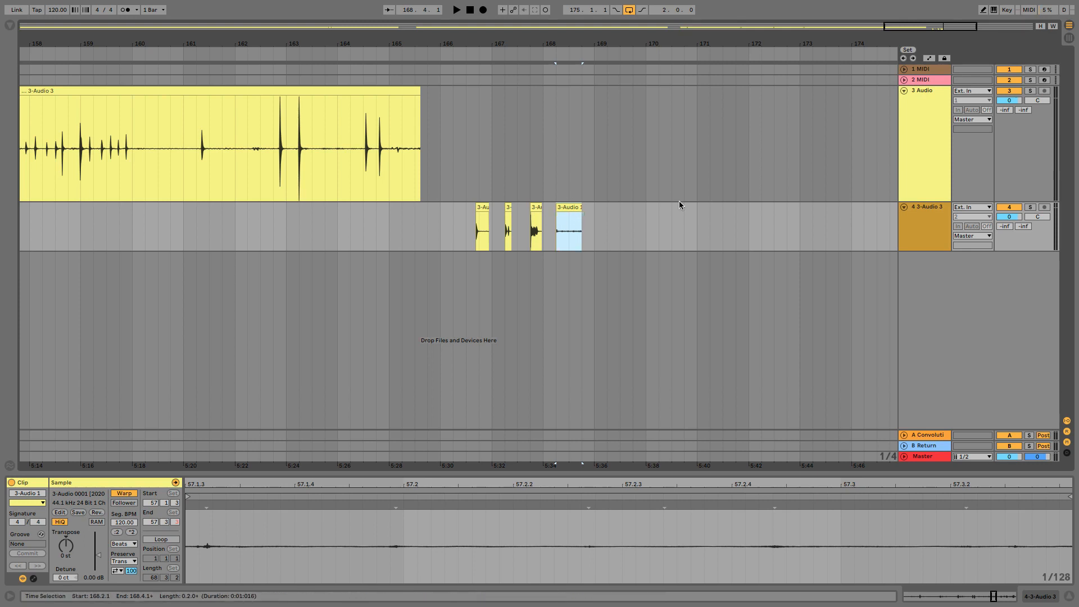
- Add a new audio track below 4 3-Audio 3 and name it HIHAT
click(925, 208)
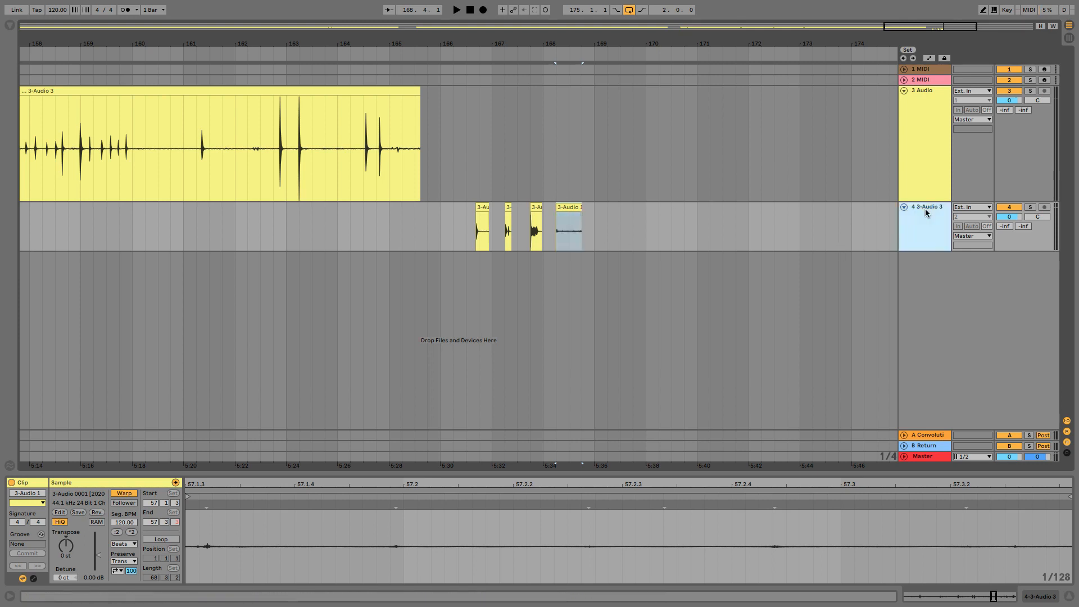
key(super+t)
click(926, 258)
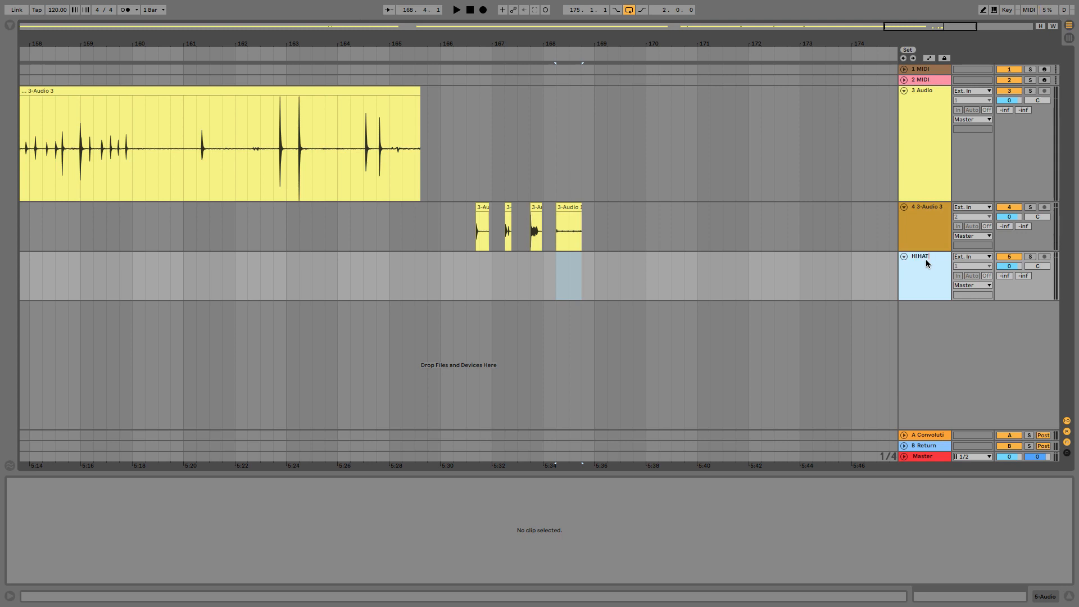
key(Return)
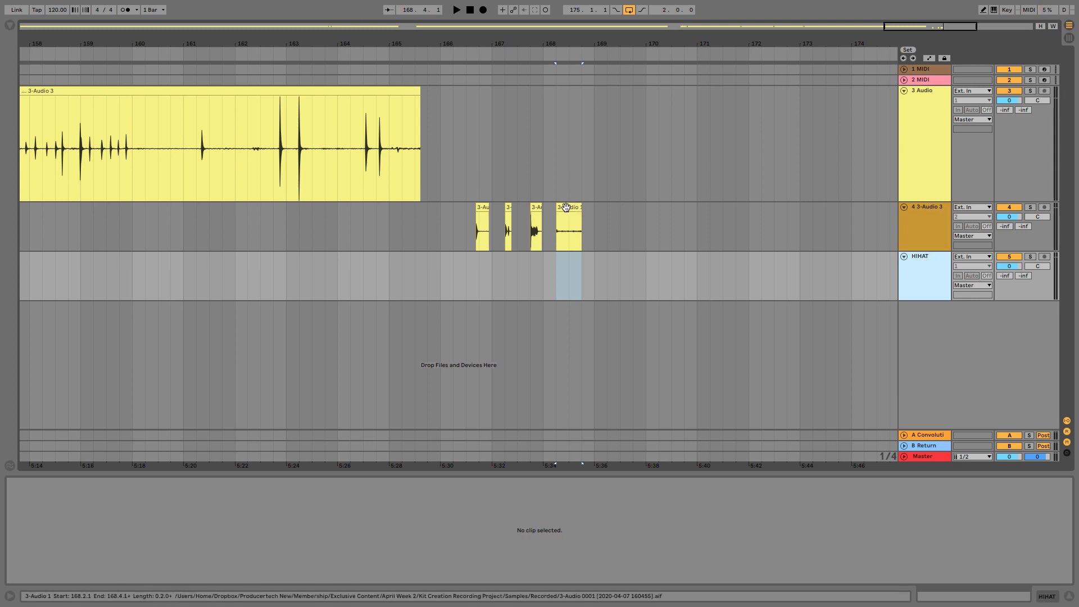
- Place a copy of the clip at 168.2.1 on the HIHAT track at 170.1.1 and make that track taller
drag(567, 207, 659, 275)
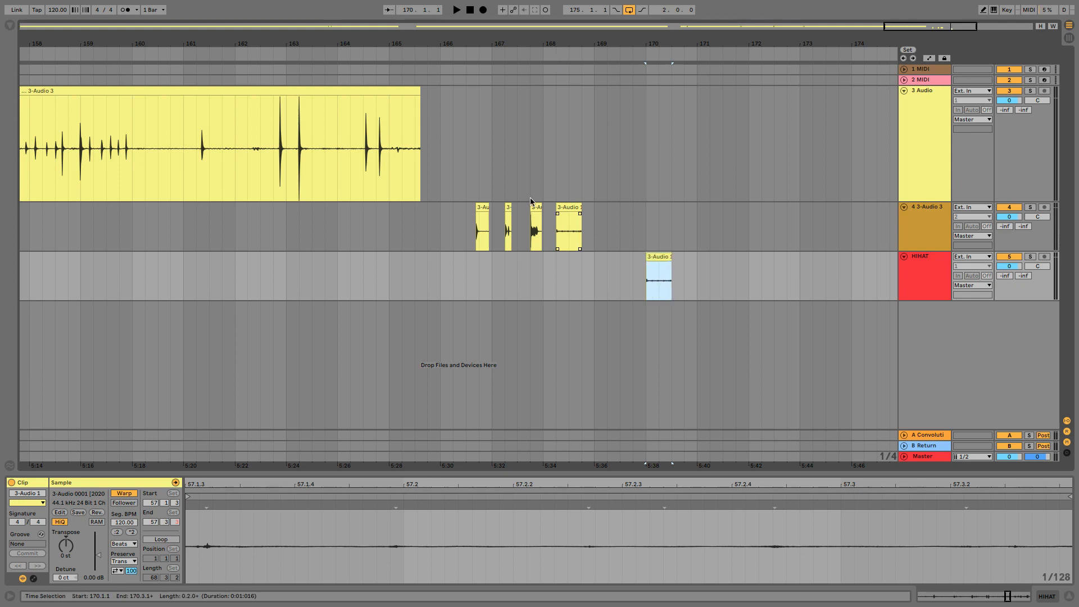
drag(687, 43, 565, 110)
drag(924, 299, 924, 424)
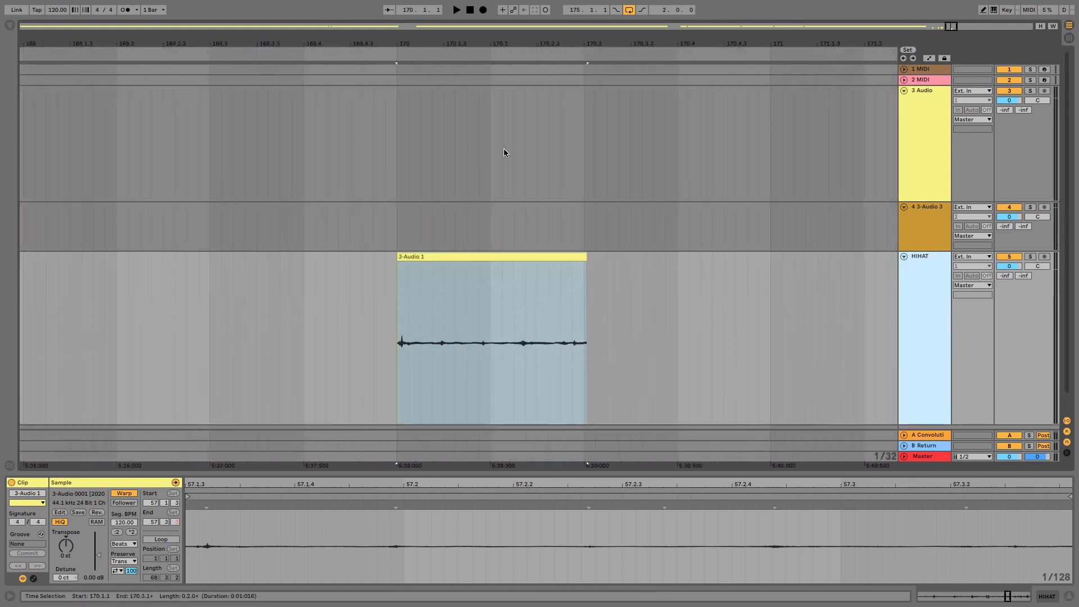
- Audition the clip on the HIHAT track and enlarge the sample editor to inspect its waveform
drag(495, 43, 501, 17)
scroll(510, 171, down, 2)
click(478, 234)
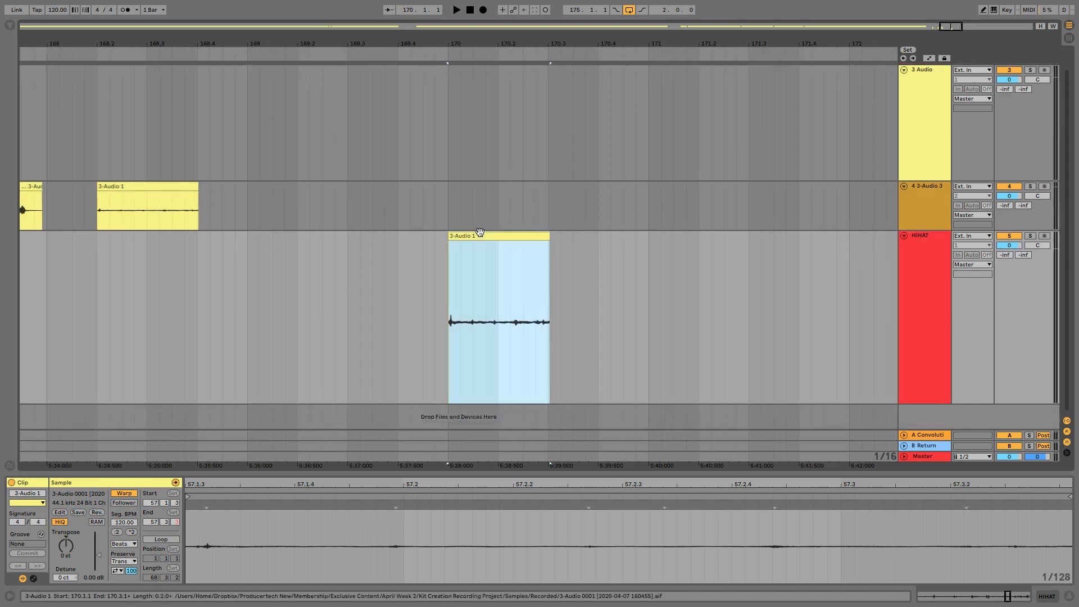
key(space)
key(space)
drag(588, 473, 645, 83)
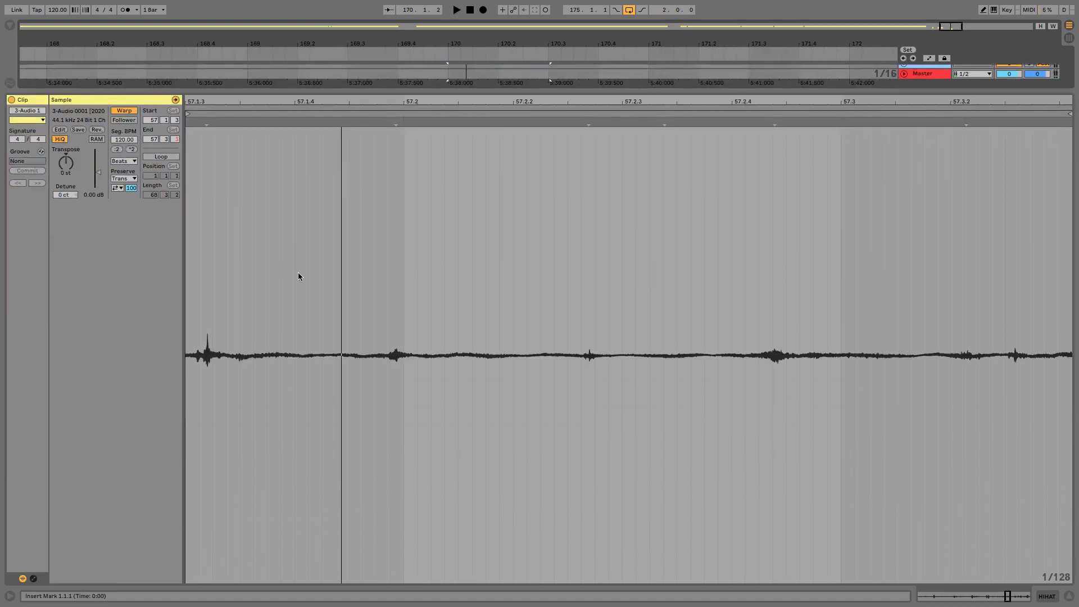
- Move the HIHAT clip's start marker to just before the small hit after 57.2.2 and audition the trimmed start
mouse_move(218, 102)
mouse_down()
mouse_move(422, 100)
mouse_move(471, 118)
mouse_move(725, 114)
mouse_move(988, 131)
mouse_up()
key(space)
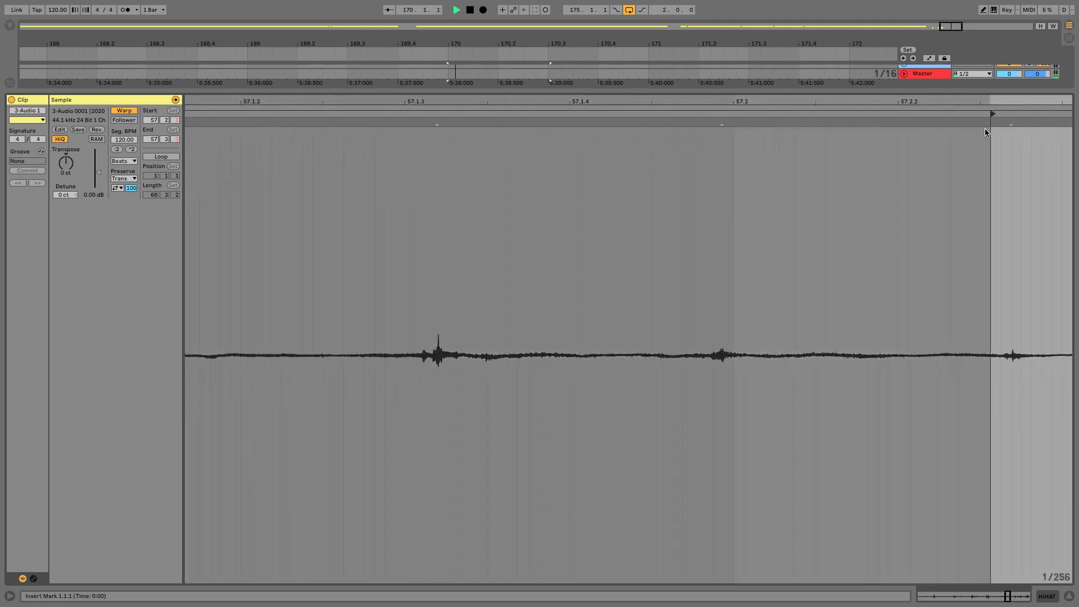
drag(922, 102, 619, 75)
key(space)
mouse_move(643, 116)
mouse_down()
mouse_move(357, 140)
mouse_move(470, 129)
mouse_move(459, 106)
mouse_move(379, 115)
mouse_up()
key(space)
key(space)
key(space)
key(space)
key(space)
key(space)
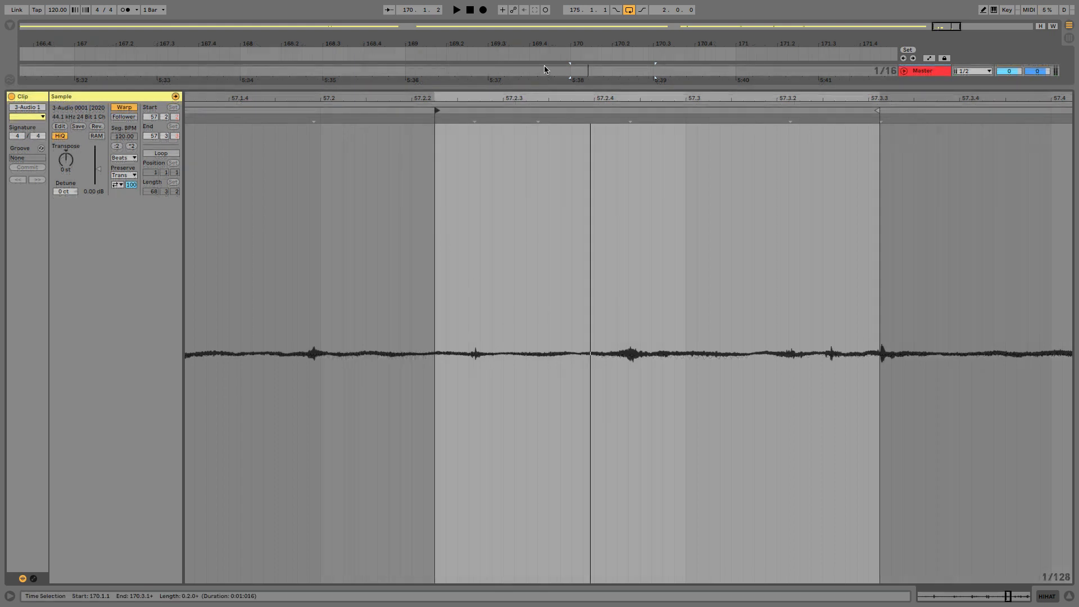
- Audition the trimmed sample again and try moving its start marker onto the hit after 57.2.4
mouse_move(503, 98)
mouse_down()
mouse_move(607, 112)
mouse_move(627, 84)
mouse_move(505, 131)
mouse_move(642, 130)
mouse_move(618, 137)
mouse_move(610, 111)
mouse_move(622, 163)
mouse_move(495, 98)
mouse_move(493, 56)
mouse_up()
key(space)
key(space)
key(space)
key(space)
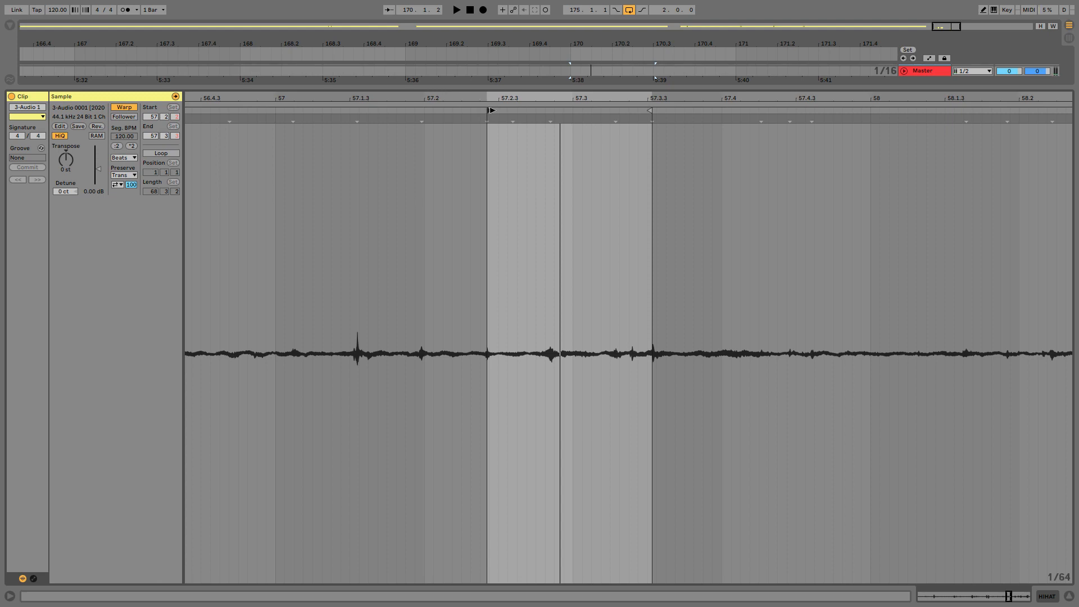
mouse_move(492, 110)
mouse_down()
mouse_move(556, 112)
mouse_move(553, 141)
mouse_move(553, 111)
mouse_move(511, 97)
mouse_up()
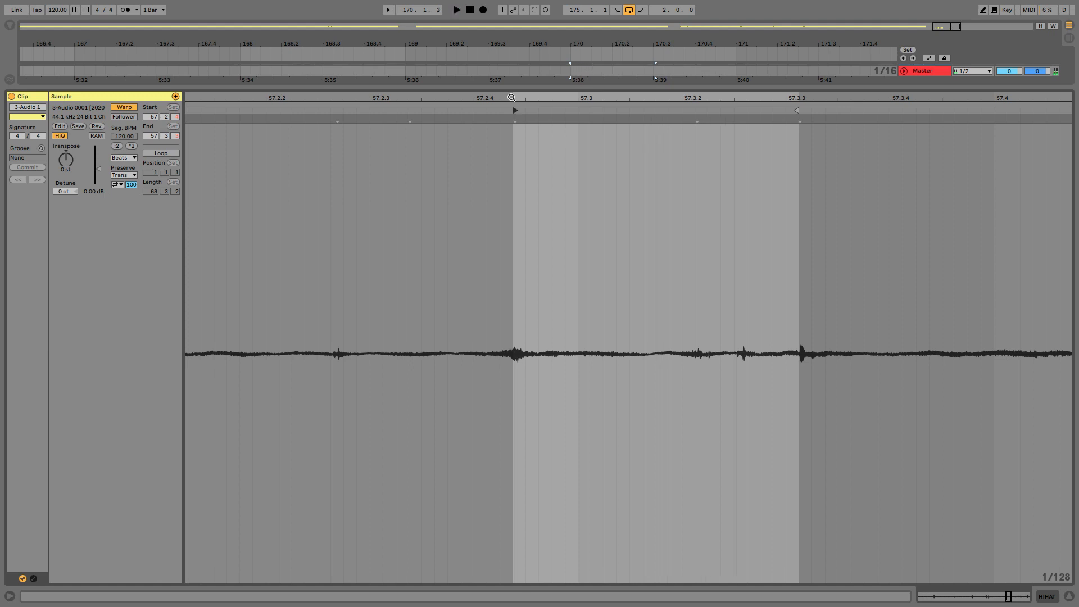
- Return the start marker to just before the hit after 57.2.2 and audition the sample
mouse_move(512, 98)
mouse_down()
mouse_move(731, 103)
mouse_move(639, 112)
mouse_move(646, 123)
mouse_move(456, 97)
mouse_up()
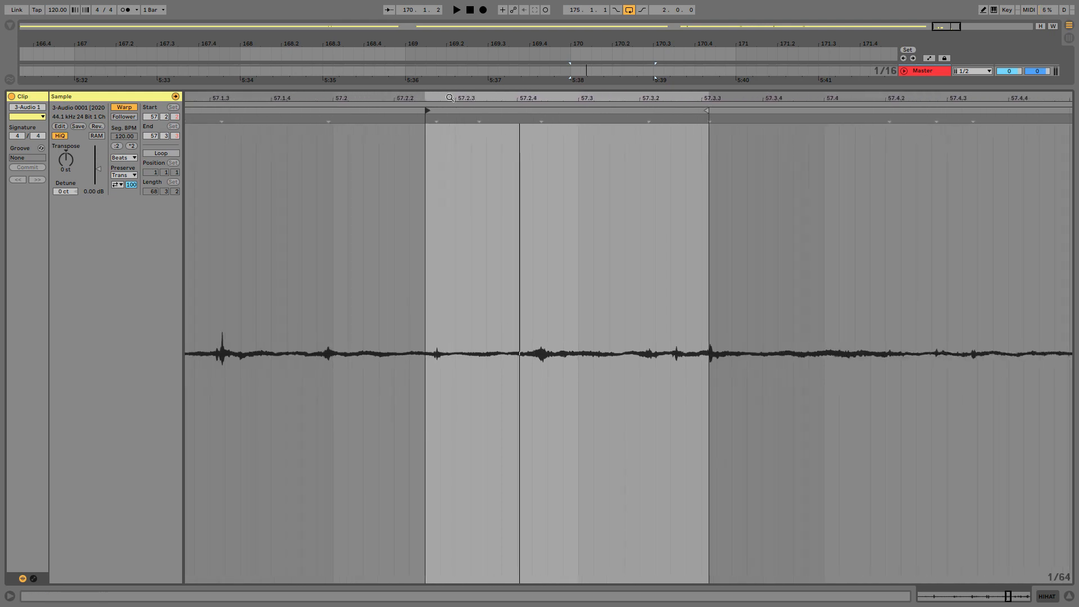
key(space)
key(space)
key(space)
key(space)
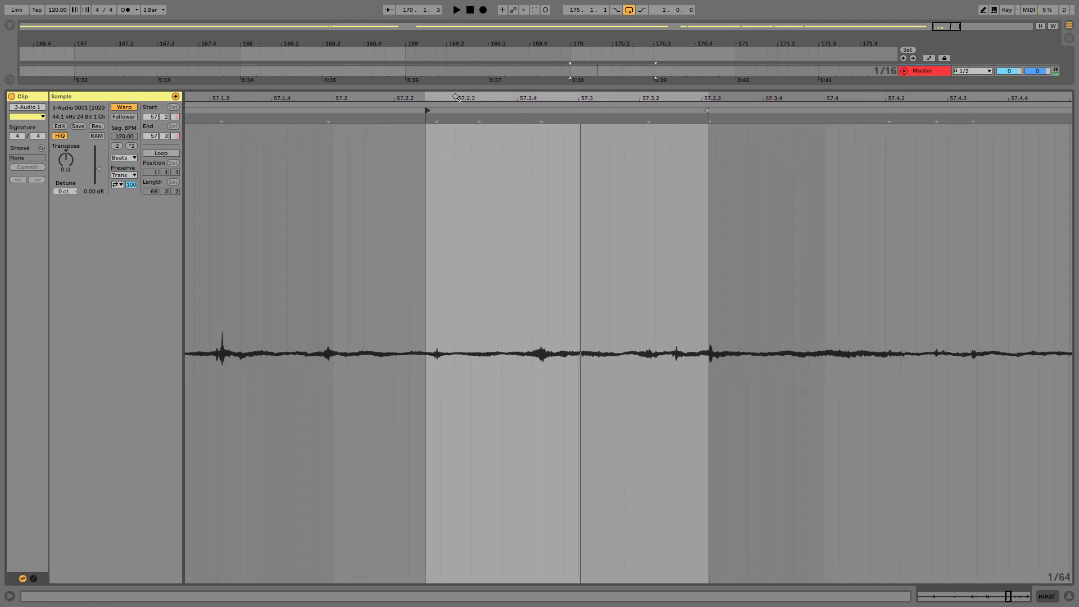
- Turn off Warp for the HIHAT clip and shrink the sample editor to bring the arrangement back into view
click(123, 109)
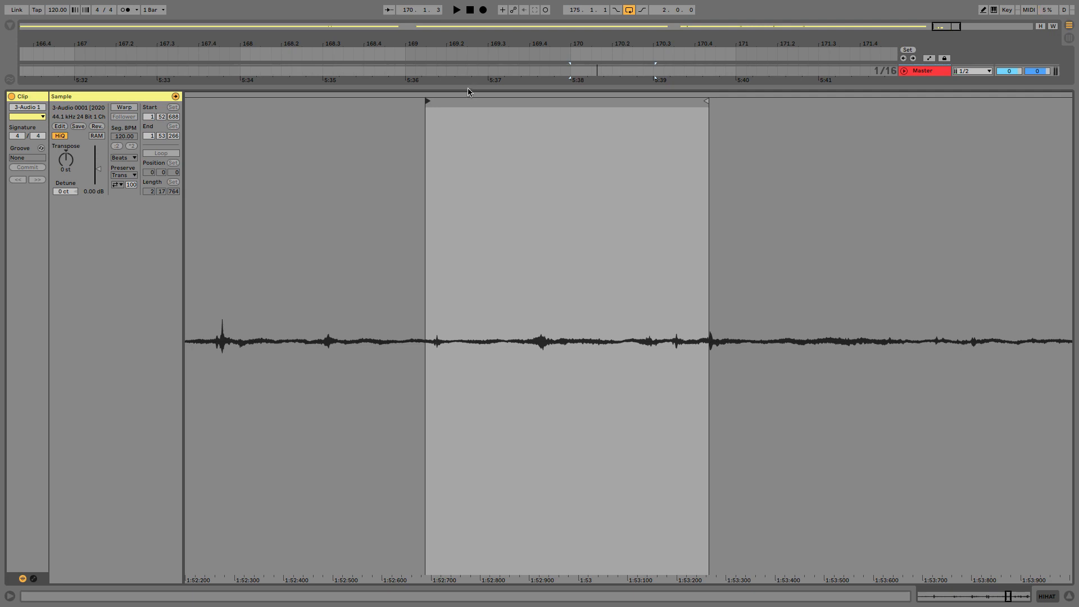
drag(468, 89, 464, 476)
drag(587, 31, 604, 120)
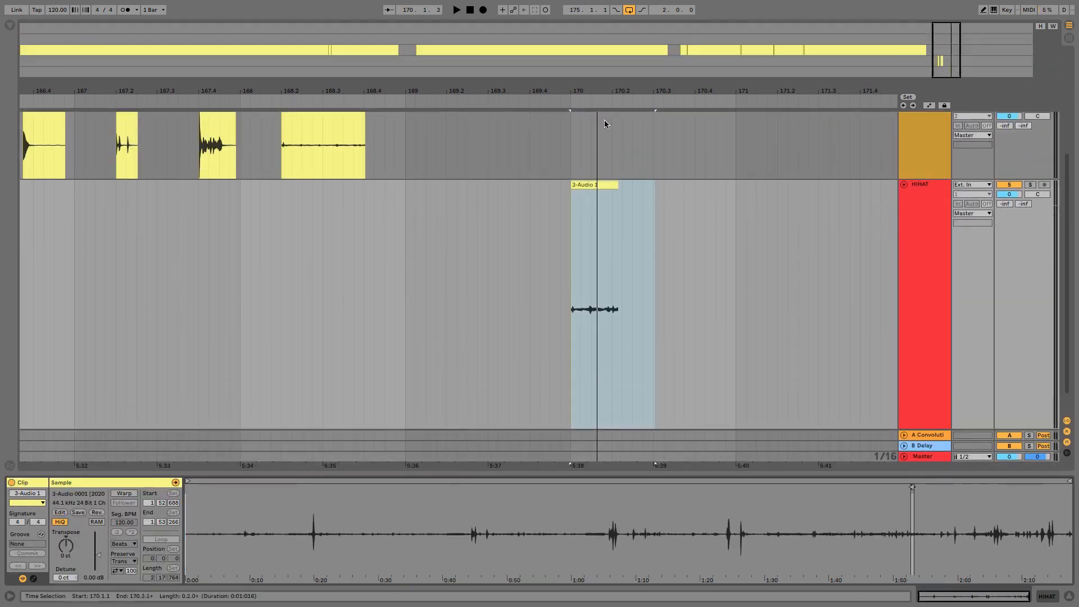
key(plus)
key(plus)
scroll(580, 236, down, 1)
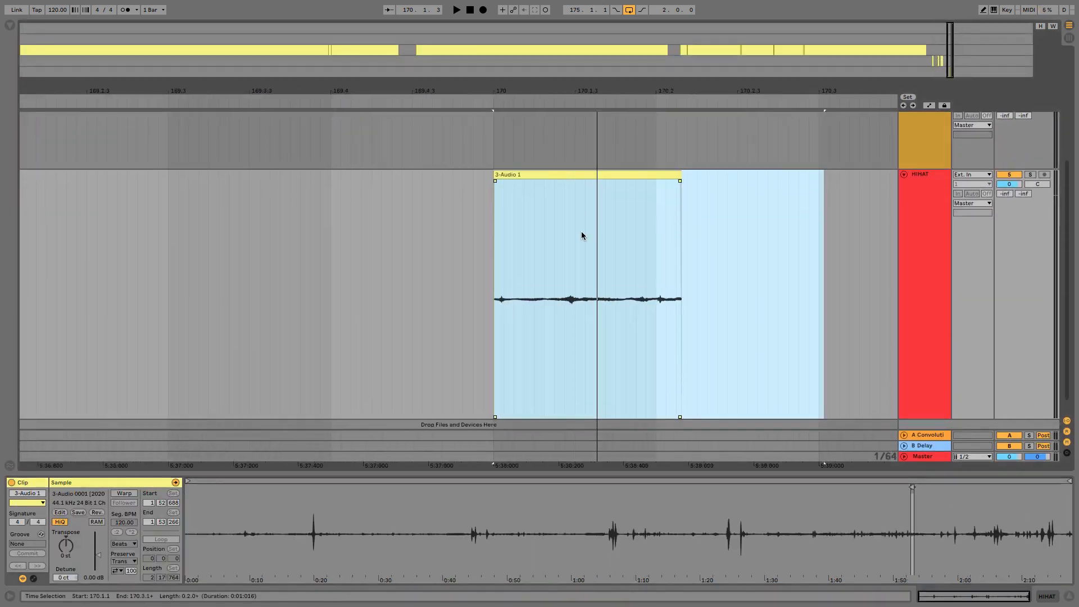
- Select the HIHAT clip at 170.1.1 and raise its gain to 19.3 dB
click(579, 173)
click(579, 173)
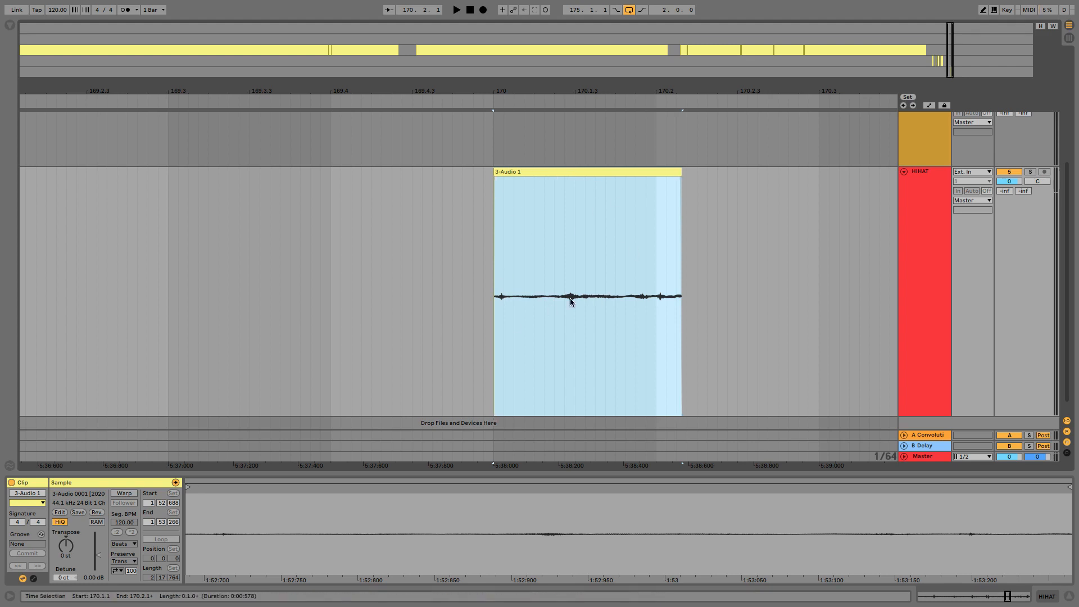
double_click(567, 171)
drag(98, 554, 97, 537)
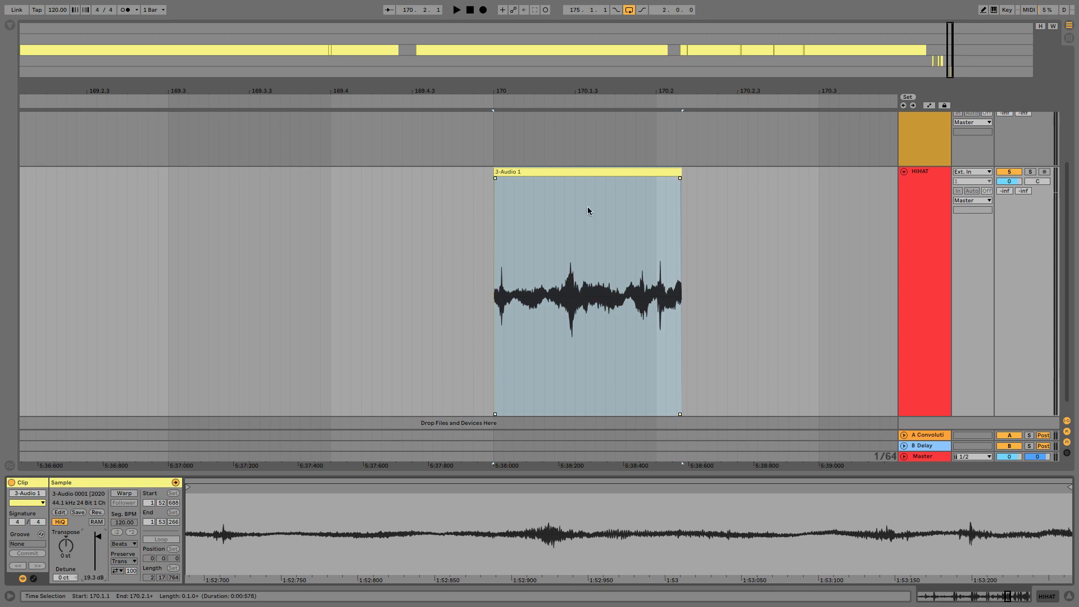
click(563, 172)
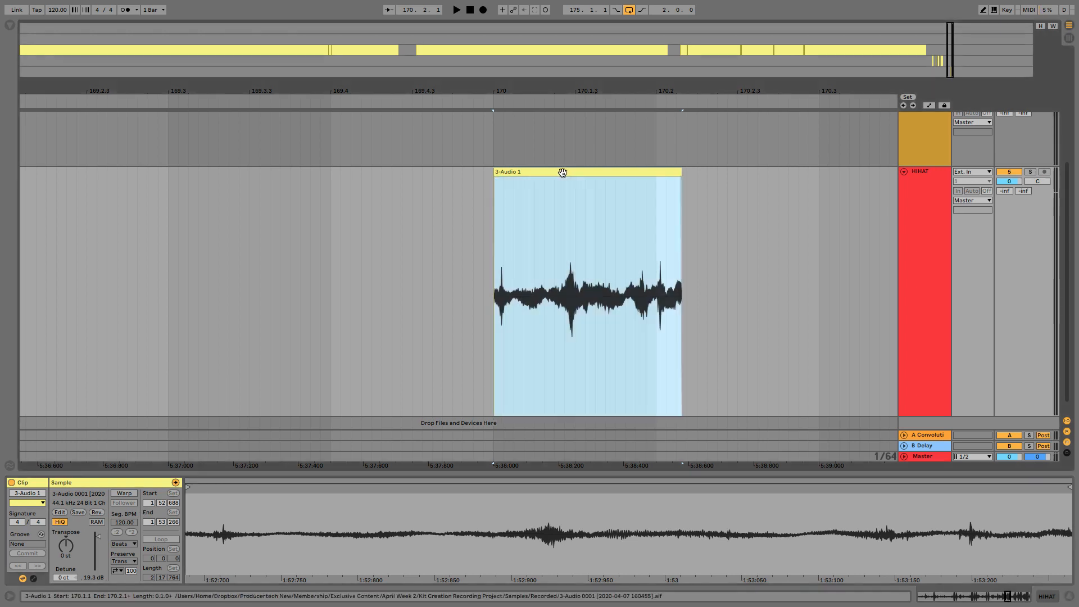
- Consolidate the HIHAT clip at 170.1.1 into a new audio clip
key(super+j)
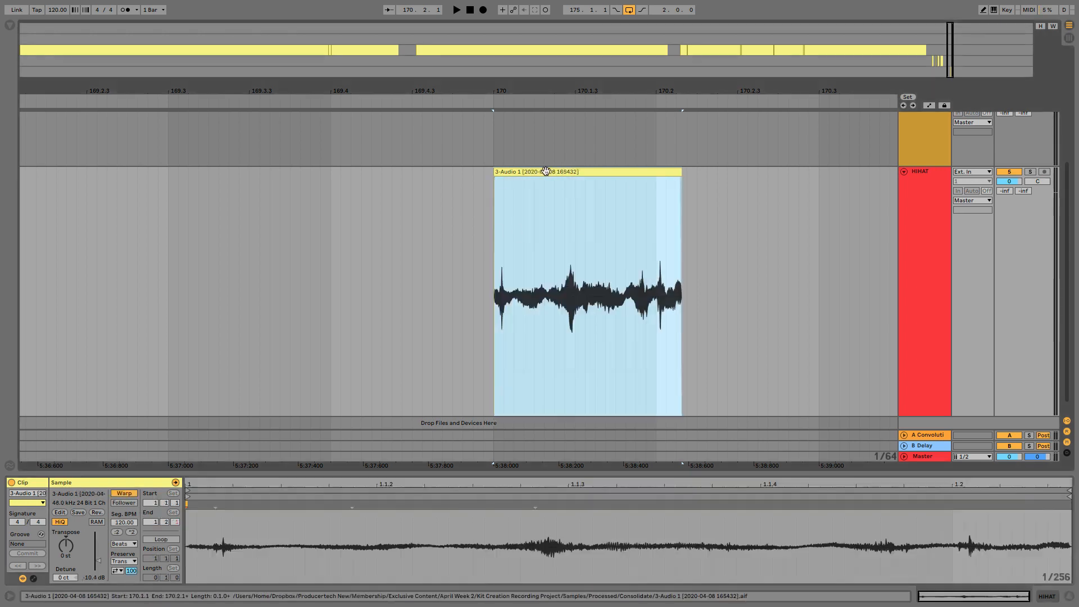
right_click(554, 171)
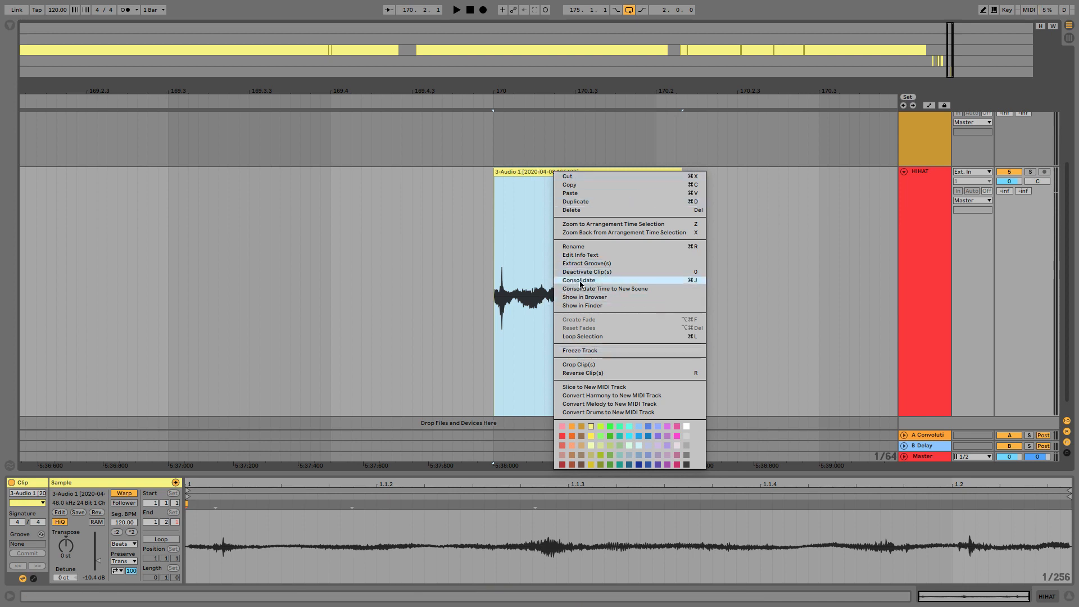
click(772, 276)
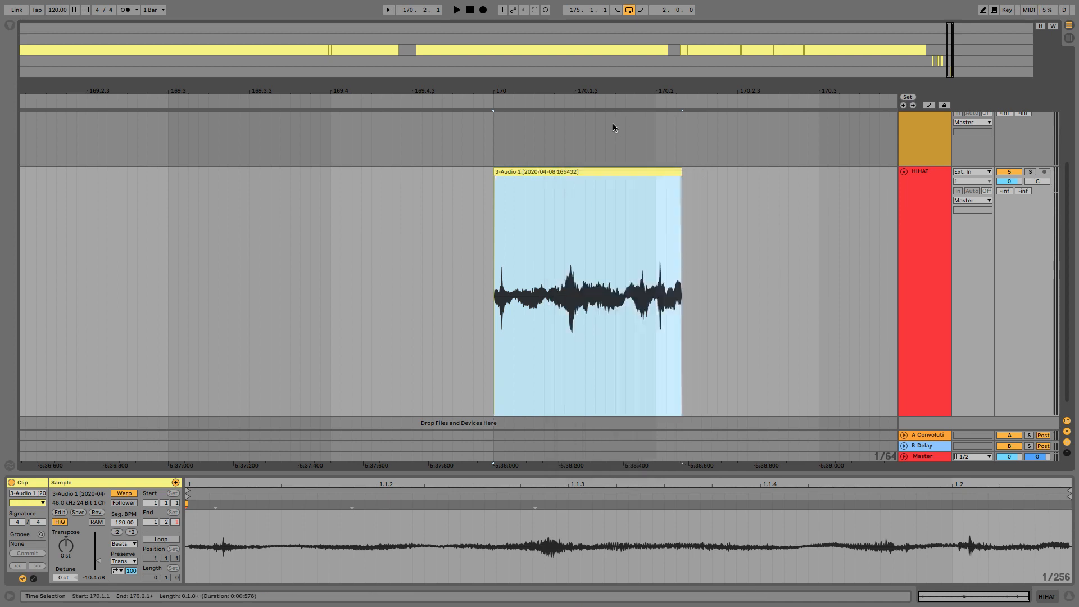
- Trim the end of the consolidated HIHAT clip back to 170.1.2, keeping only its first hit
drag(579, 88, 450, 89)
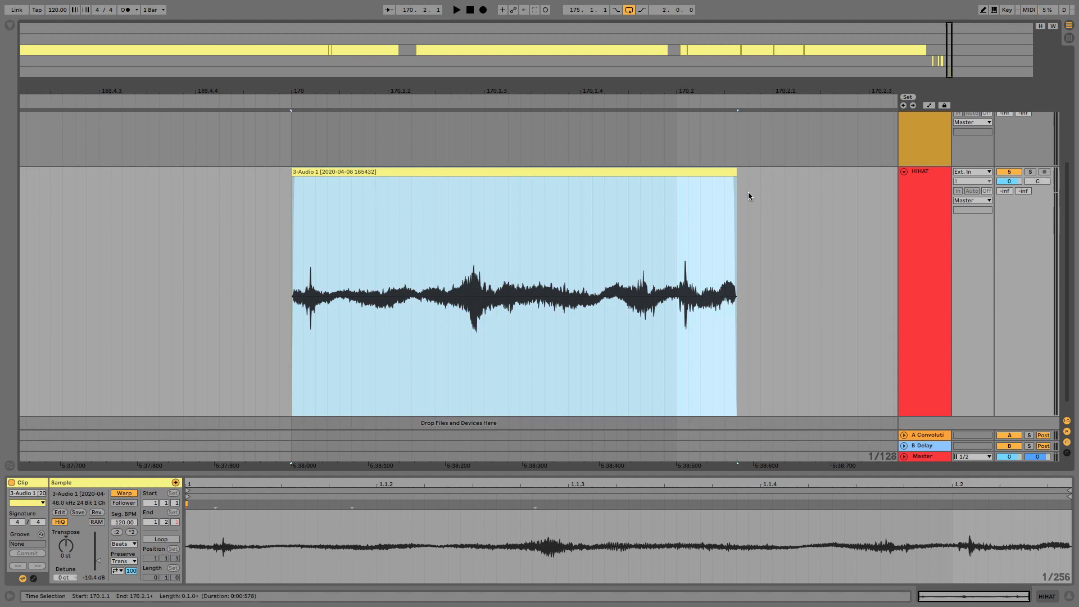
drag(304, 89, 363, 89)
drag(651, 172, 418, 172)
drag(380, 88, 379, 146)
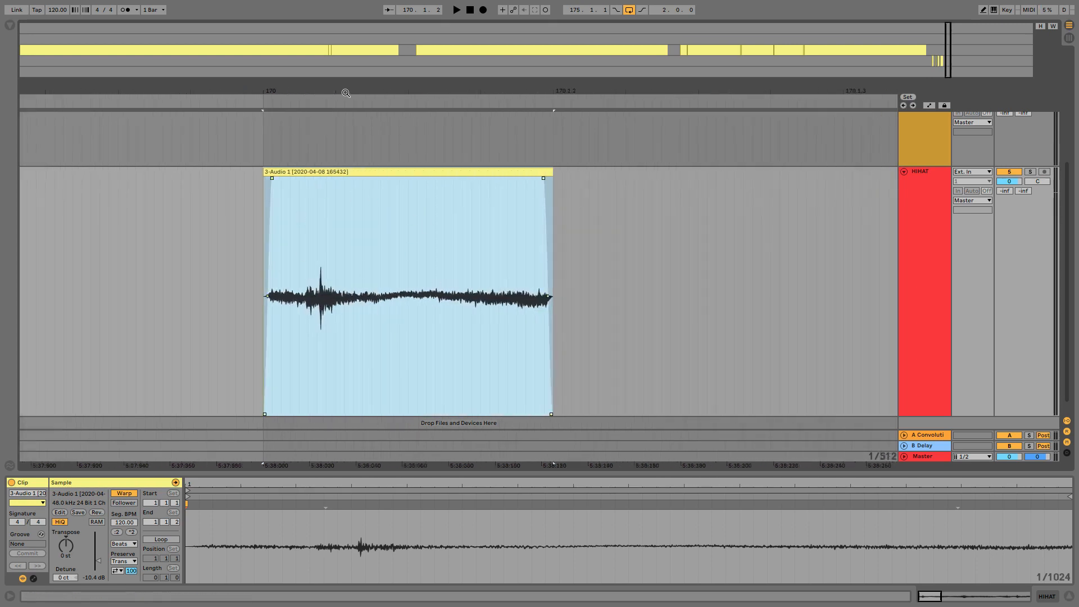
- Trim the HIHAT clip's start to slightly after 170.1.1, closer to the hit, and audition it
drag(333, 89, 445, 258)
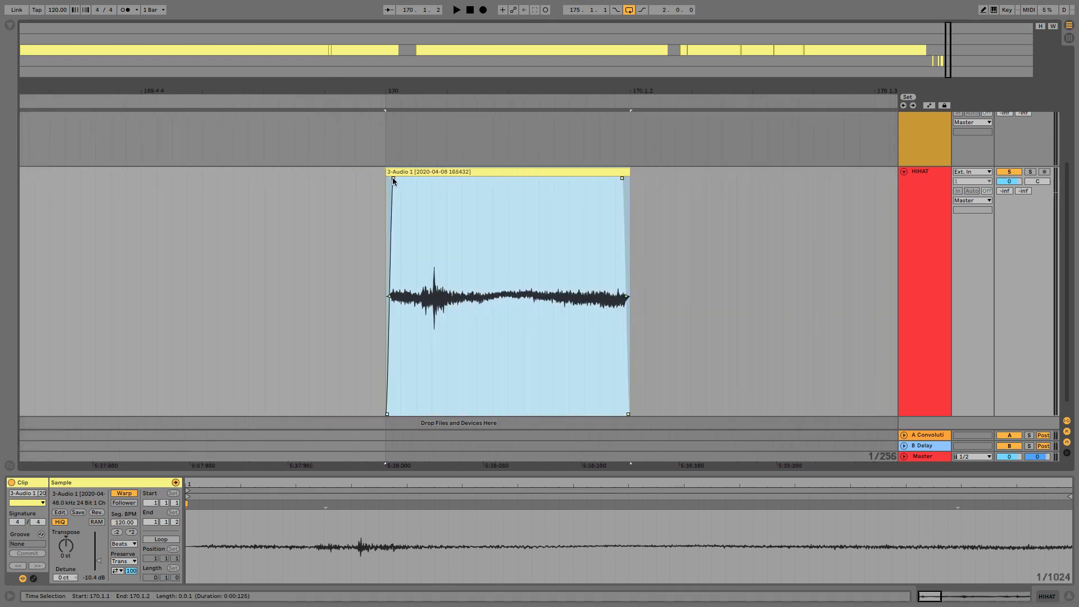
drag(387, 172, 397, 172)
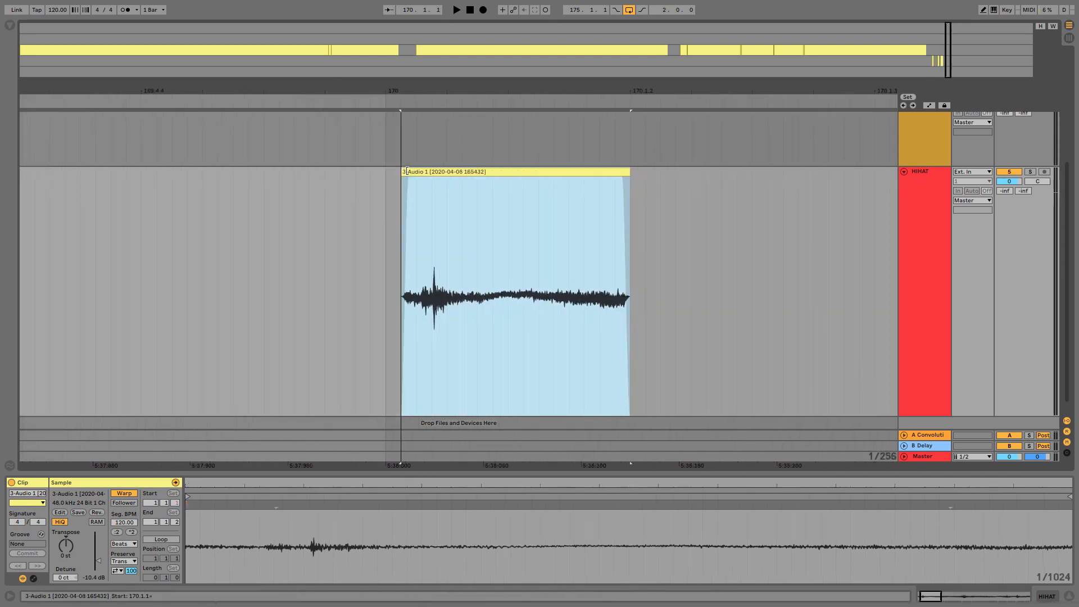
click(414, 176)
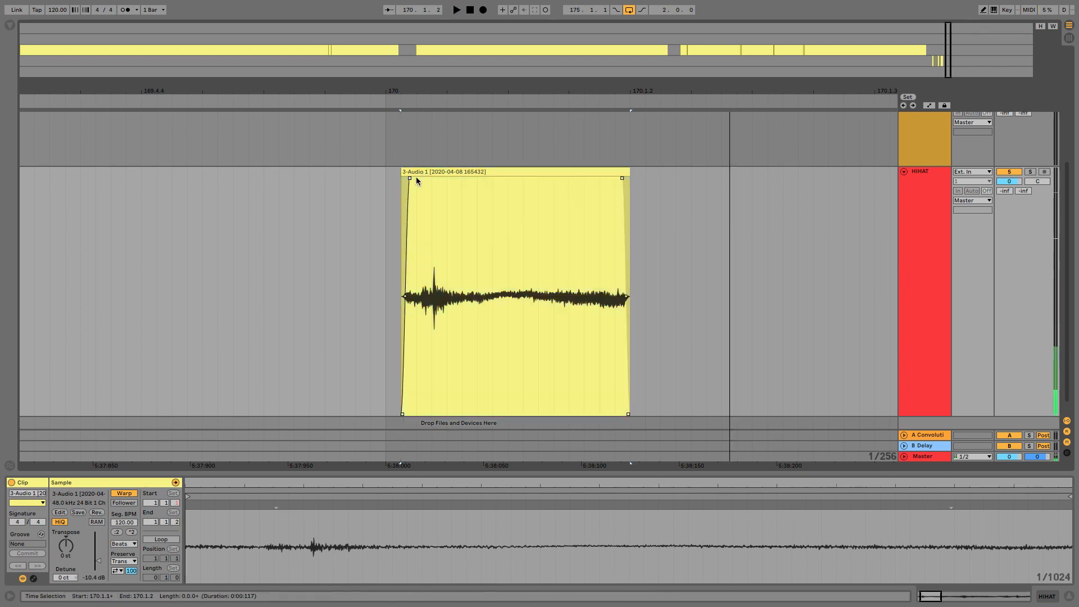
- Trim the HIHAT clip's start slightly further and set its fade-in to end on the hit's peak, then audition it
drag(416, 179, 431, 178)
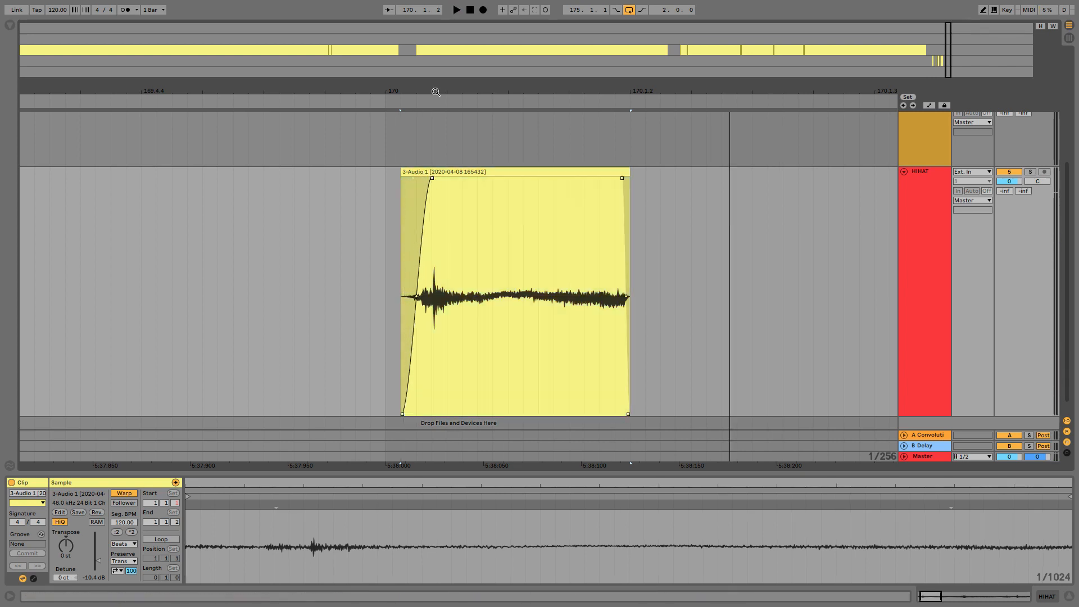
drag(435, 92, 421, 169)
drag(327, 174, 364, 174)
drag(460, 178, 434, 177)
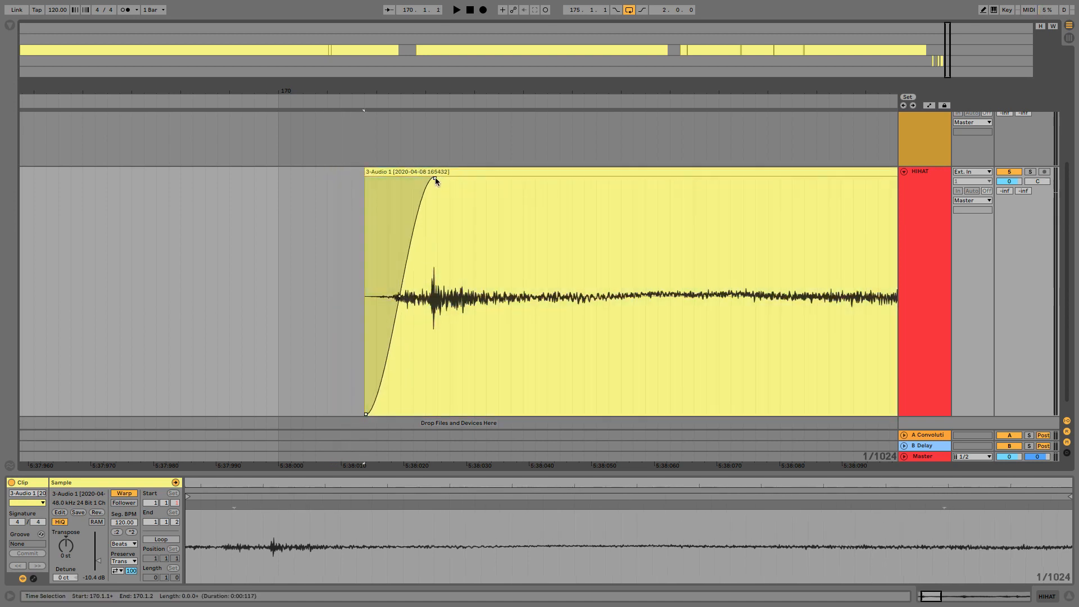
key(space)
key(space)
- Turn off Warp for the trimmed HIHAT clip
click(432, 173)
drag(430, 84, 330, 96)
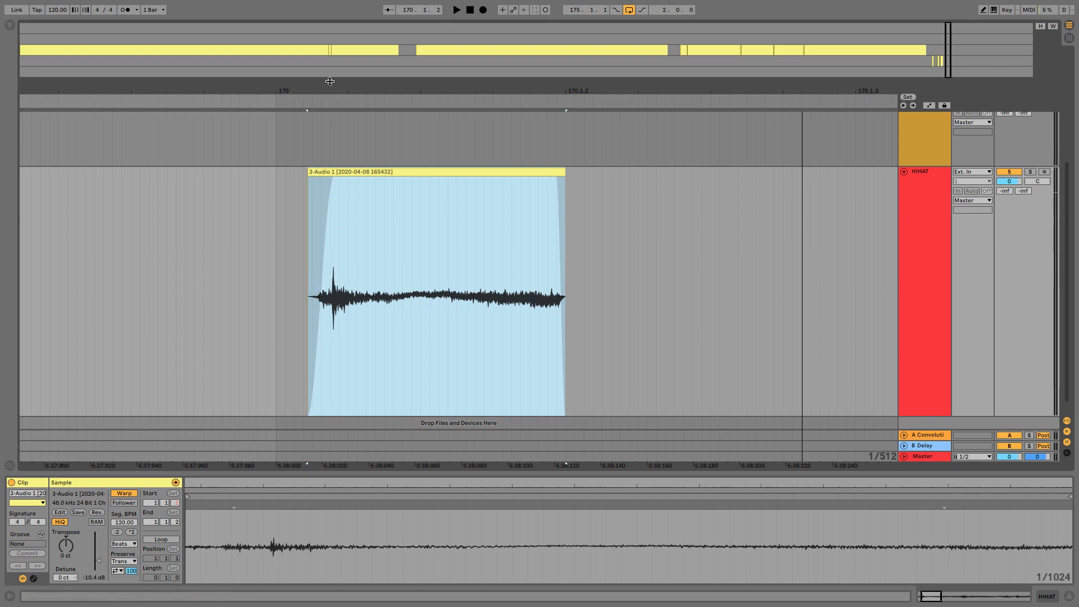
drag(330, 87, 442, 78)
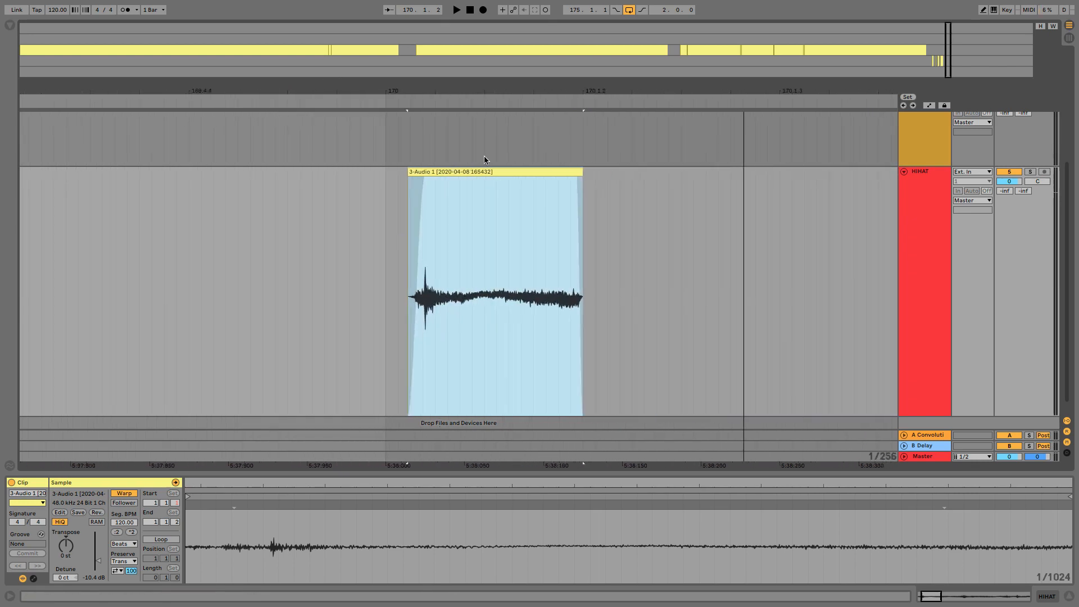
click(473, 287)
click(125, 493)
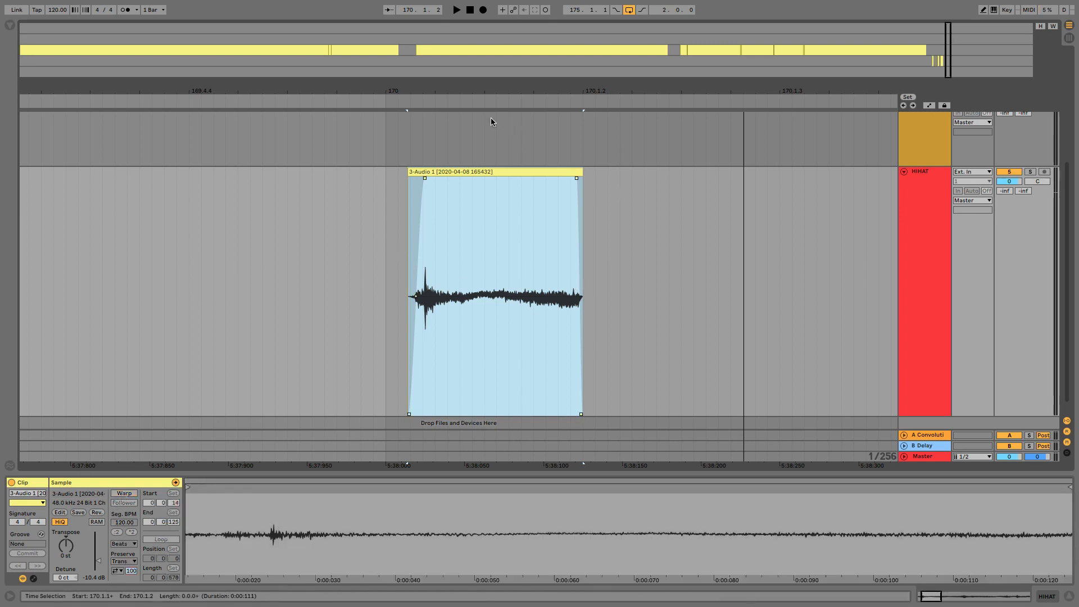
- Shorten the HIHAT clip to end at about 78 ms in the sample and extend its fade-out back to just after the peak
drag(447, 91, 477, 101)
drag(697, 172, 453, 177)
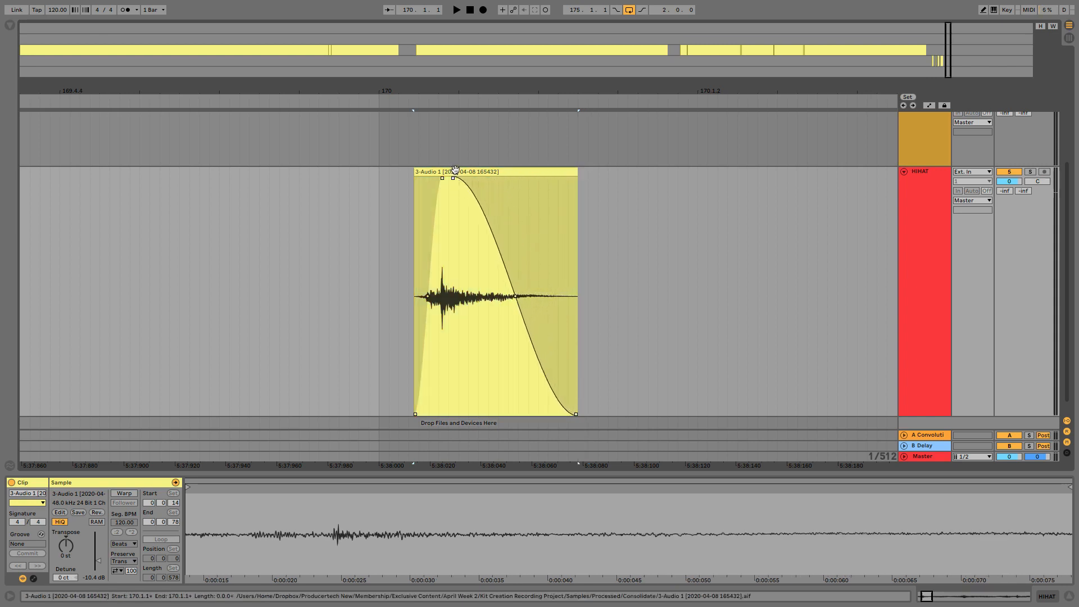
click(455, 170)
- Audition the faded HIHAT hit several times, starting playback from just before the clip
key(space)
key(space)
key(space)
key(space)
drag(472, 91, 465, 129)
click(368, 240)
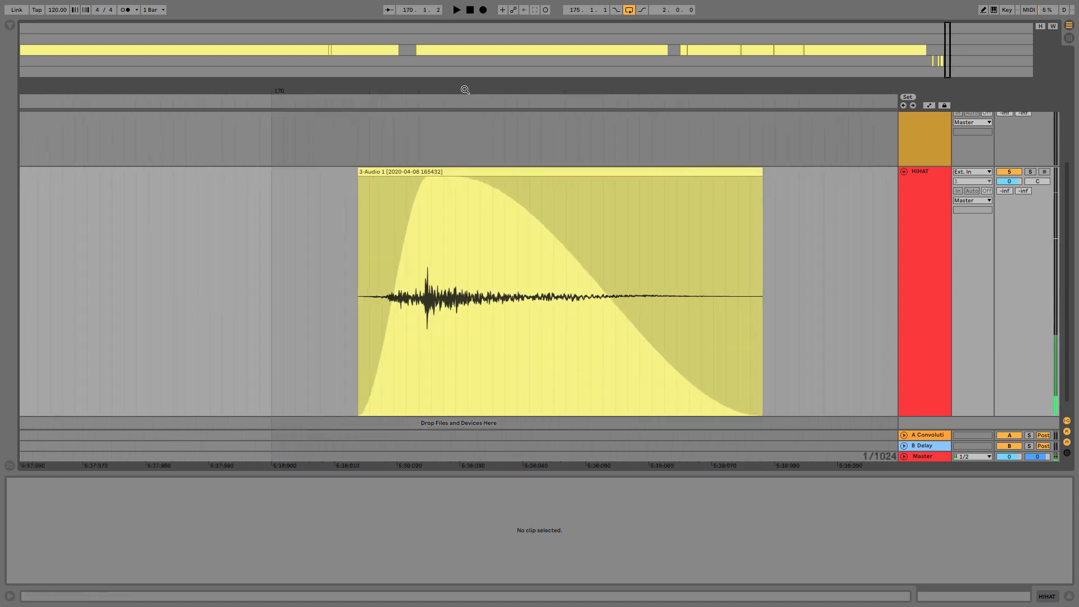
key(space)
key(space)
key(space)
key(space)
- Move the start of the HIHAT clip's fade-out closer to the hit's peak and audition the result
drag(425, 99, 437, 276)
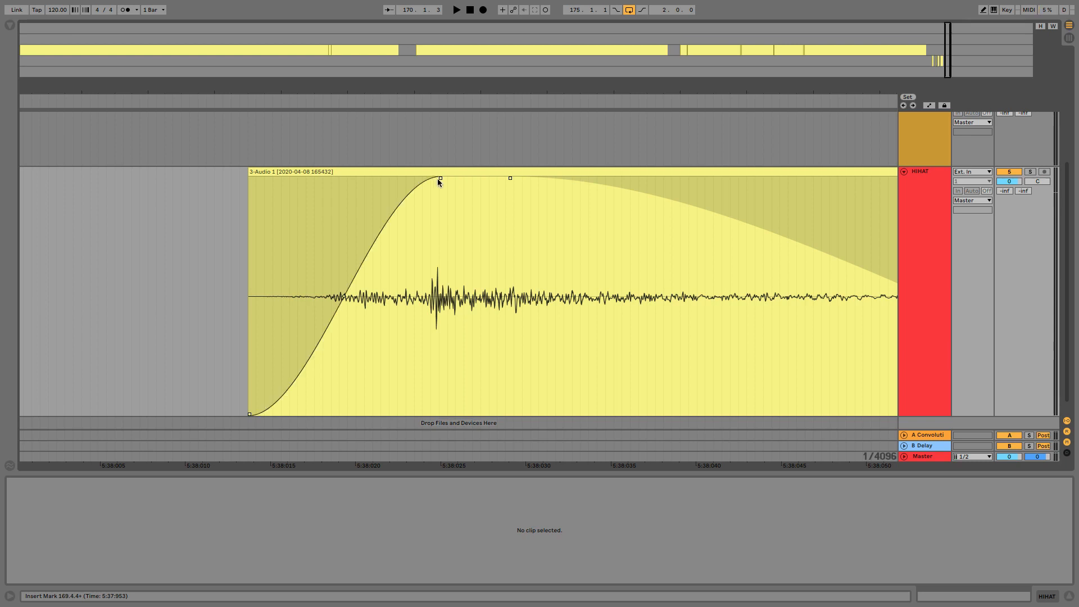
drag(509, 179, 478, 180)
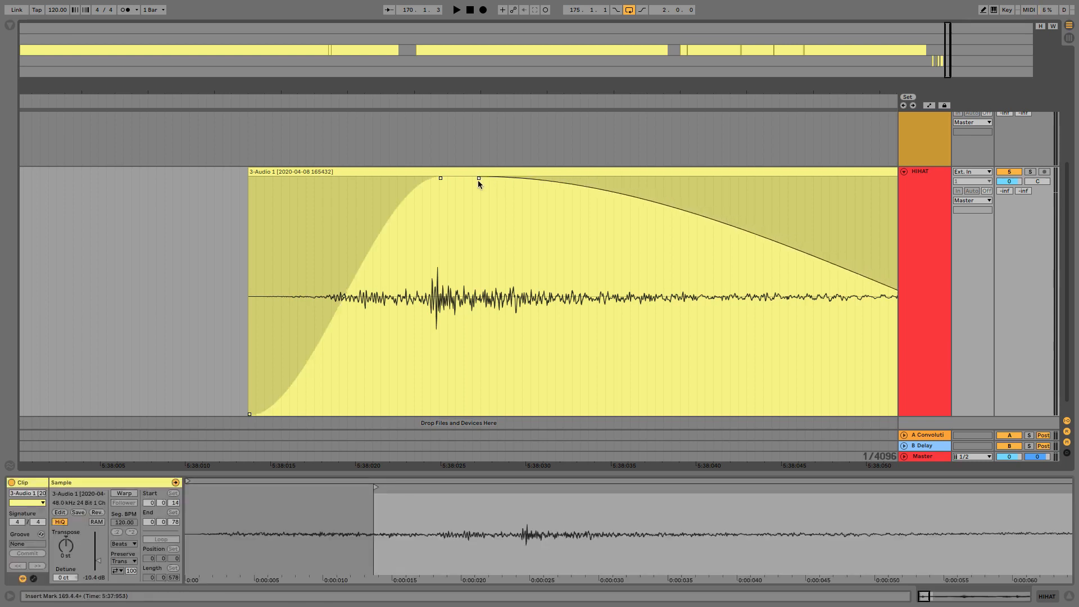
drag(310, 281, 314, 281)
drag(428, 104, 432, 81)
click(310, 273)
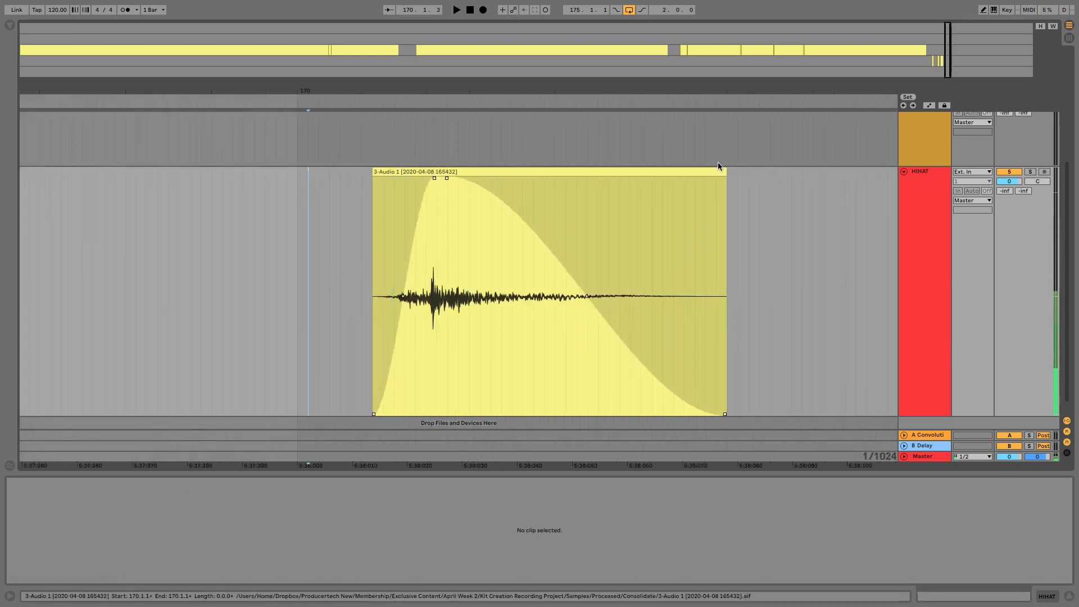
- Audition the multi-hit 3-Audio 3 clip at 167.4.1 on track 4 several times
drag(621, 93, 461, 74)
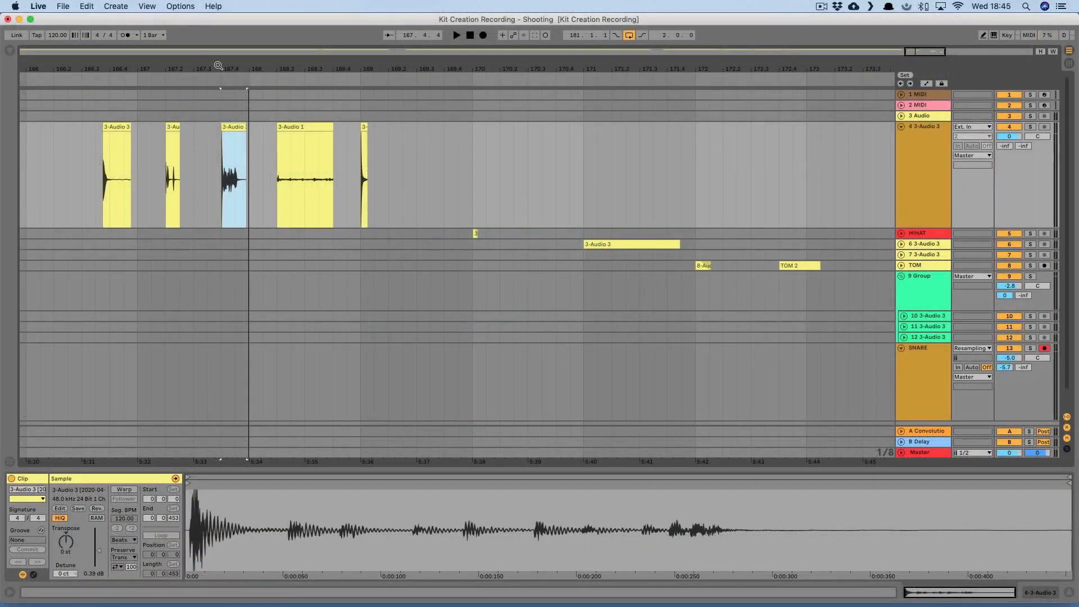
drag(230, 68, 235, 140)
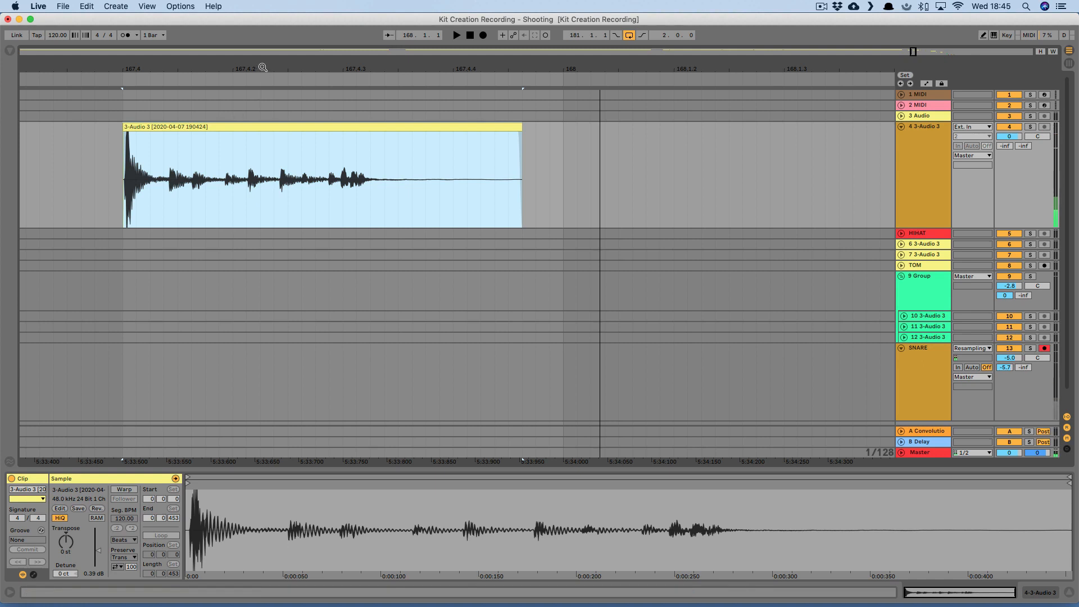
drag(263, 71, 252, 63)
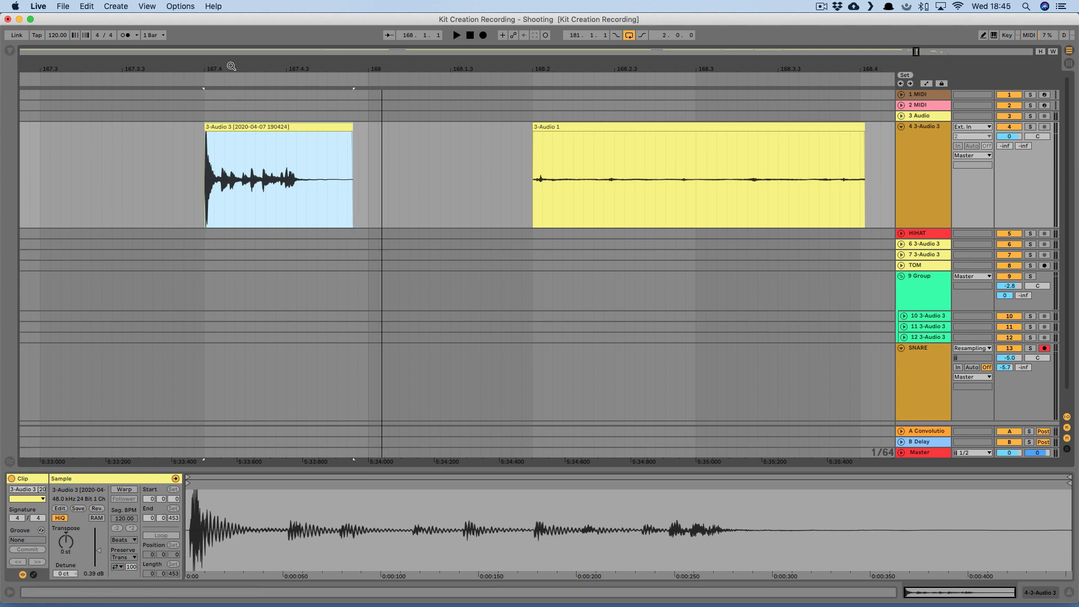
drag(231, 66, 232, 70)
key(space)
key(space)
key(space)
key(space)
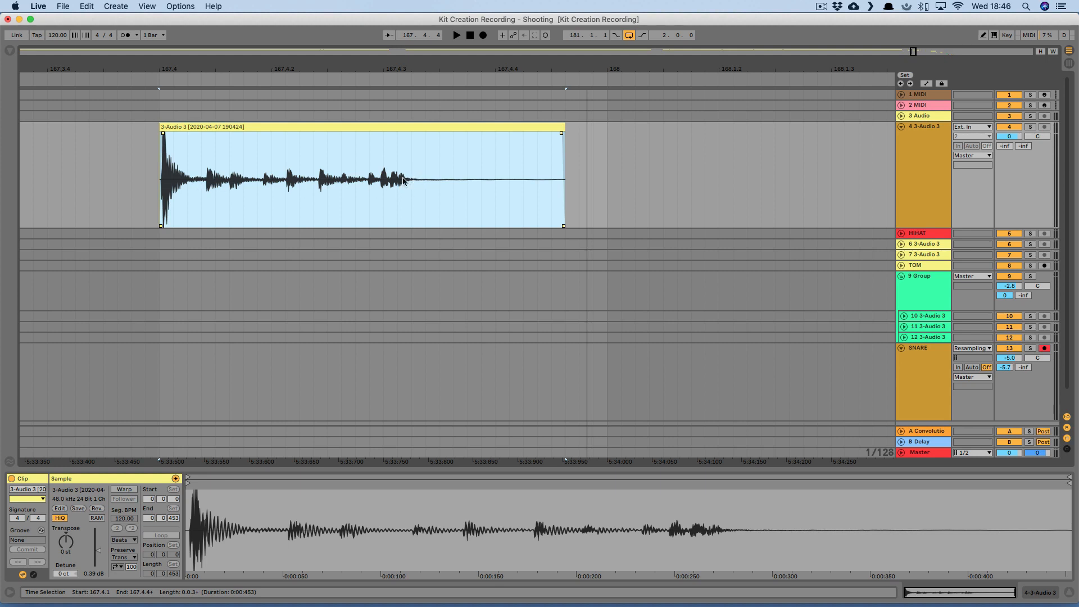
click(341, 68)
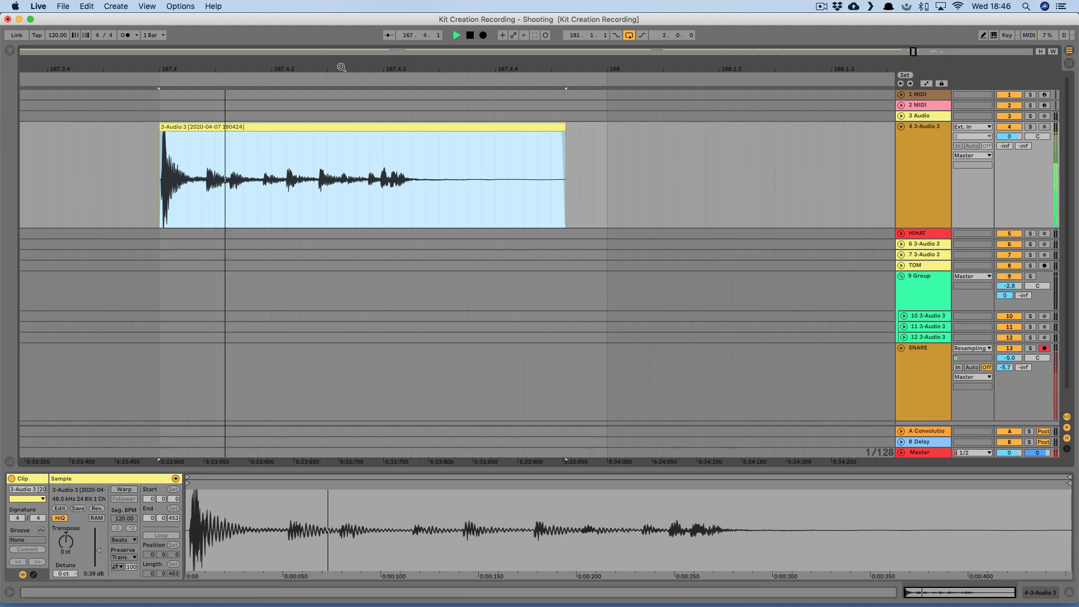
key(space)
- Copy the clip at 167.4.1 onto a new audio track below SNARE and place the copy at 177.1.1
drag(339, 69, 338, 66)
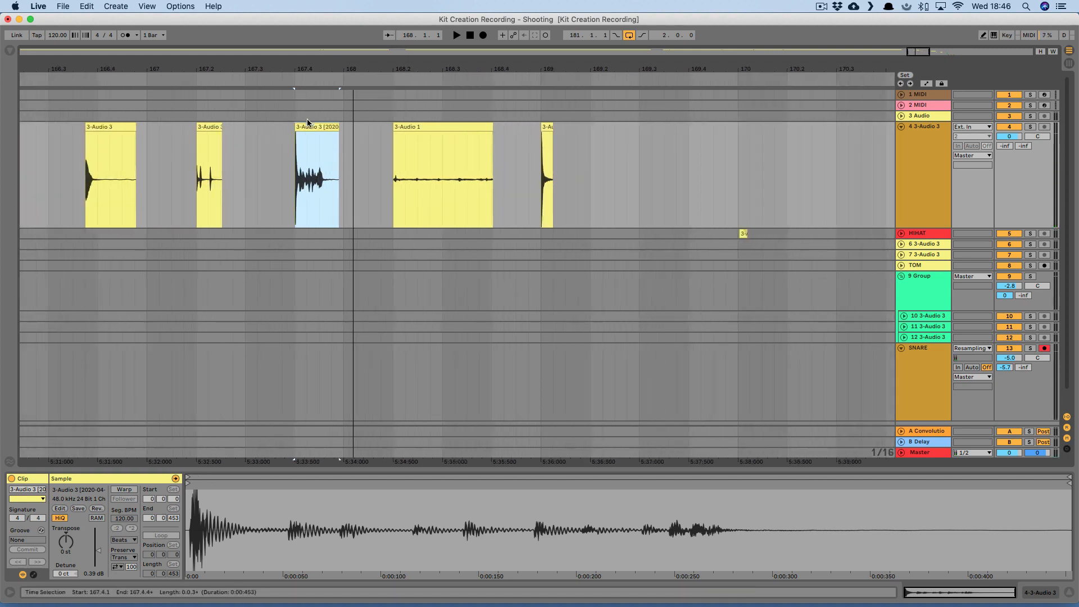
drag(307, 125, 865, 414)
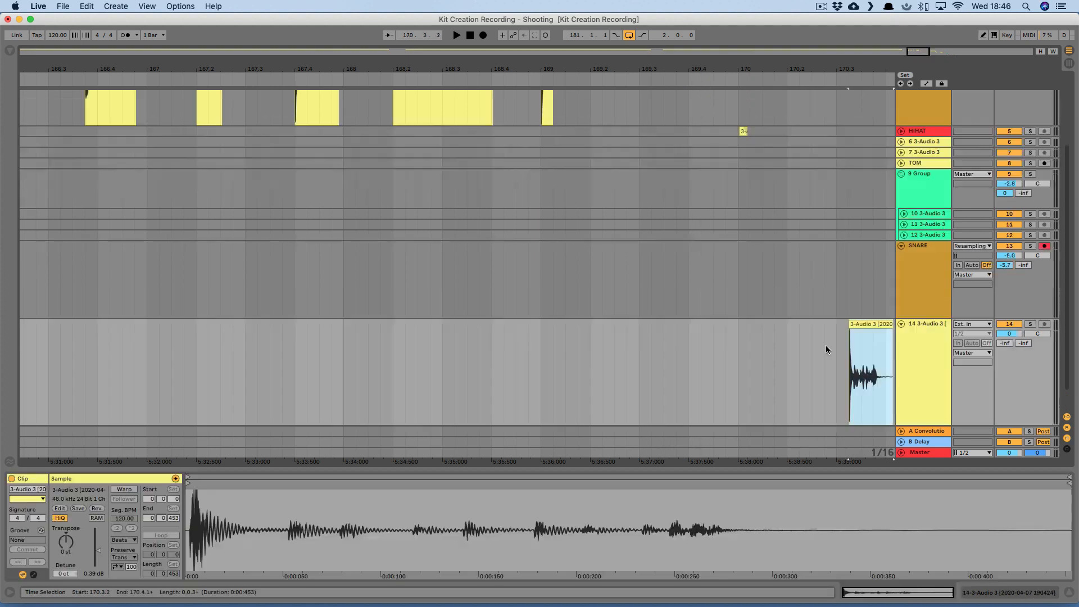
drag(660, 66, 495, 55)
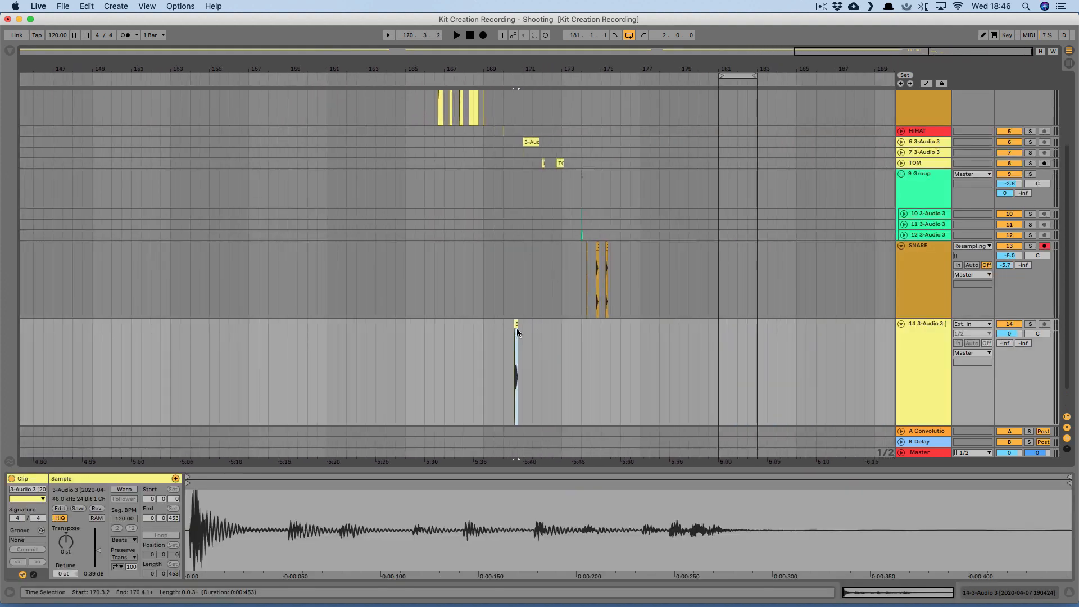
drag(517, 329, 644, 329)
drag(651, 66, 717, 87)
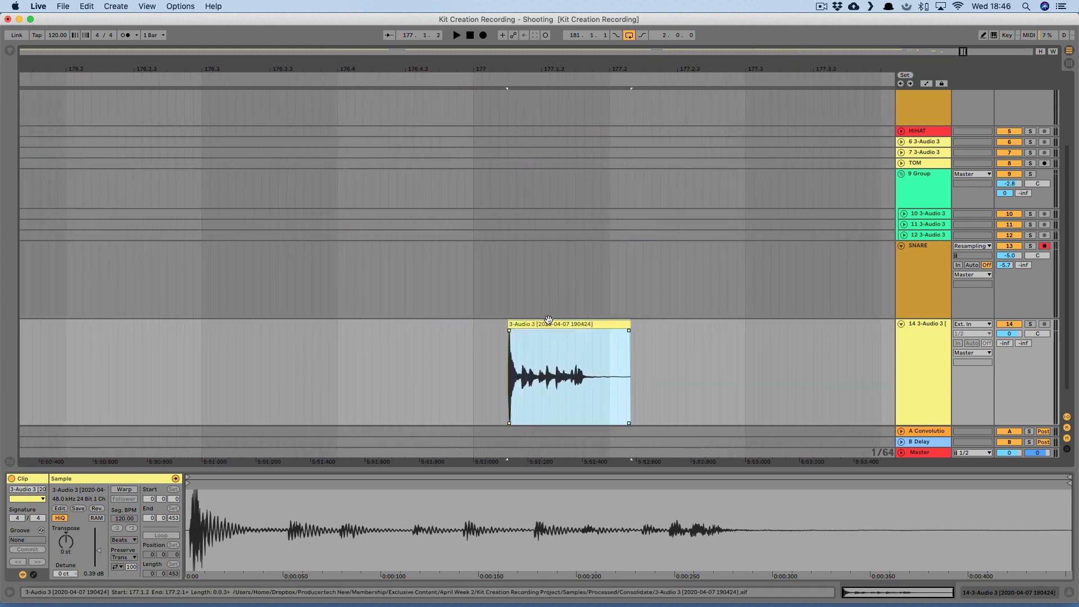
drag(548, 320, 520, 333)
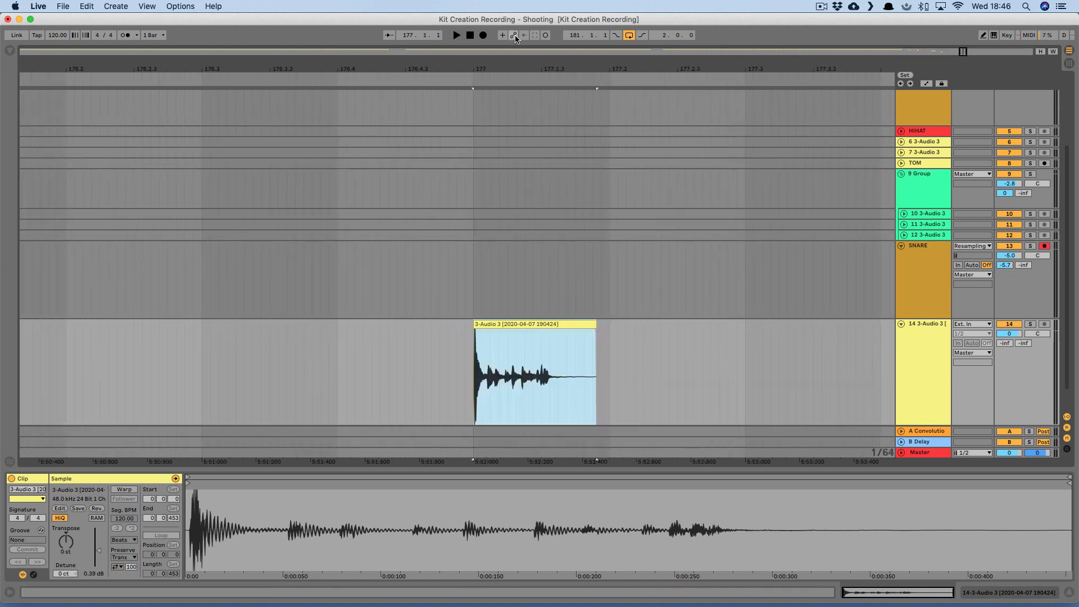
- Transpose the copied clip at 177.1.1 down to -13 st, auditioning it along the way
drag(499, 67, 499, 93)
scroll(531, 147, down, 1)
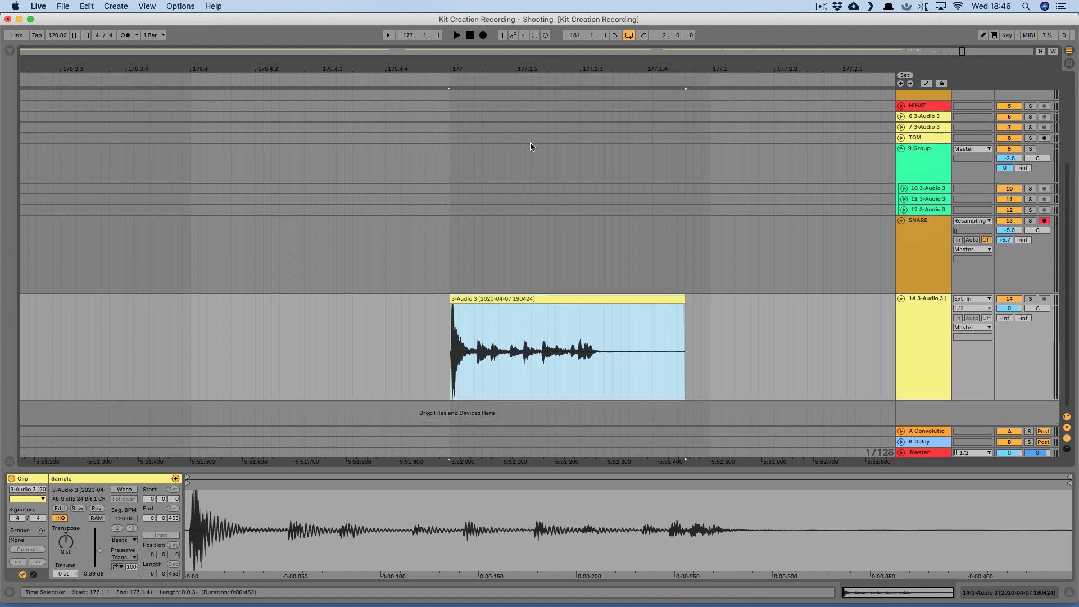
double_click(550, 298)
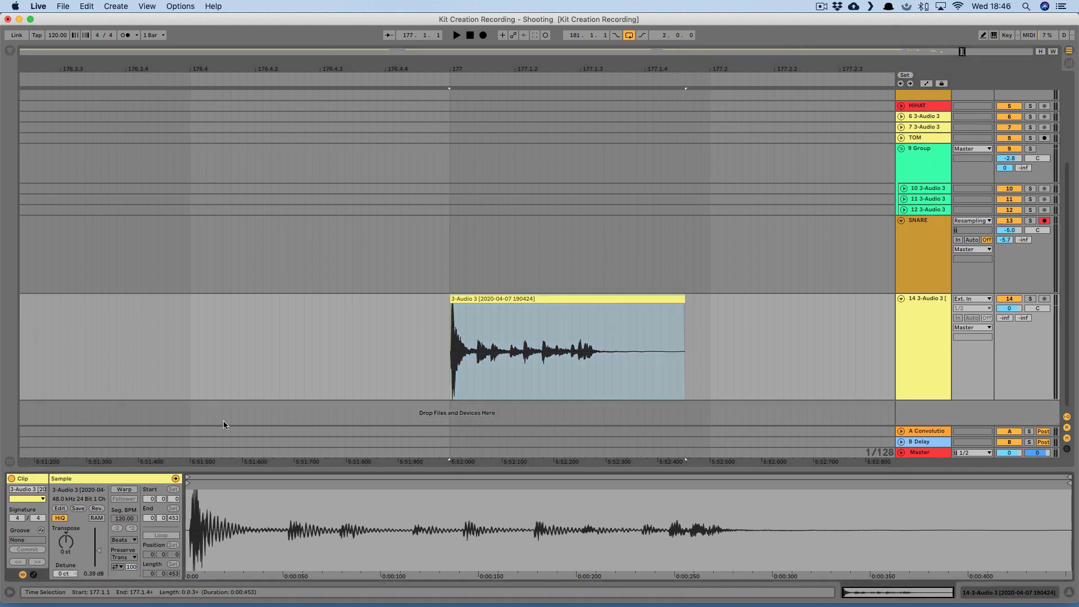
drag(66, 541, 65, 555)
key(space)
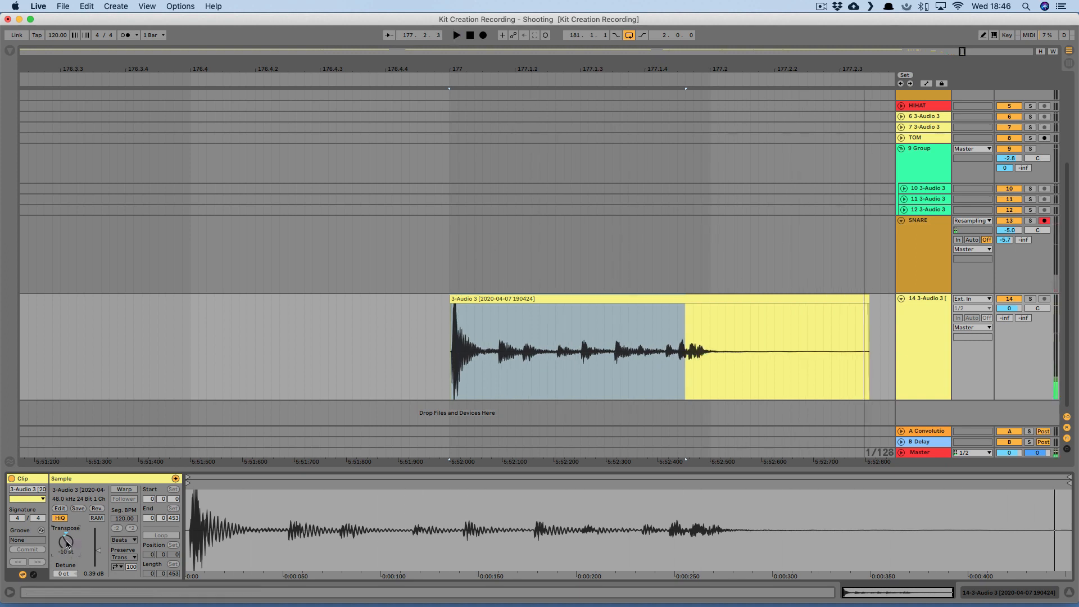
drag(66, 543, 65, 547)
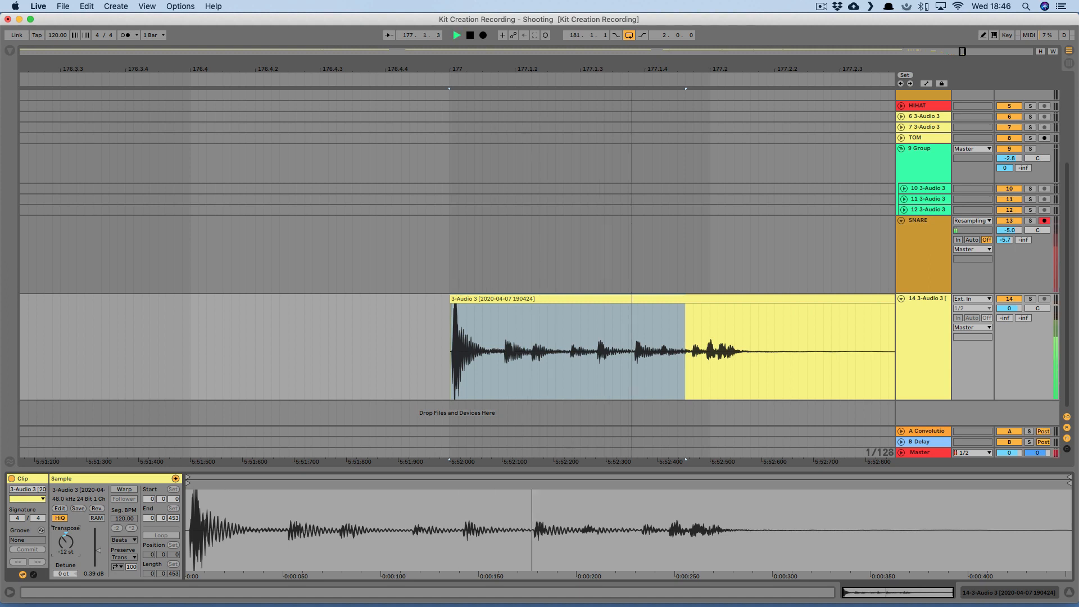
drag(66, 546, 66, 548)
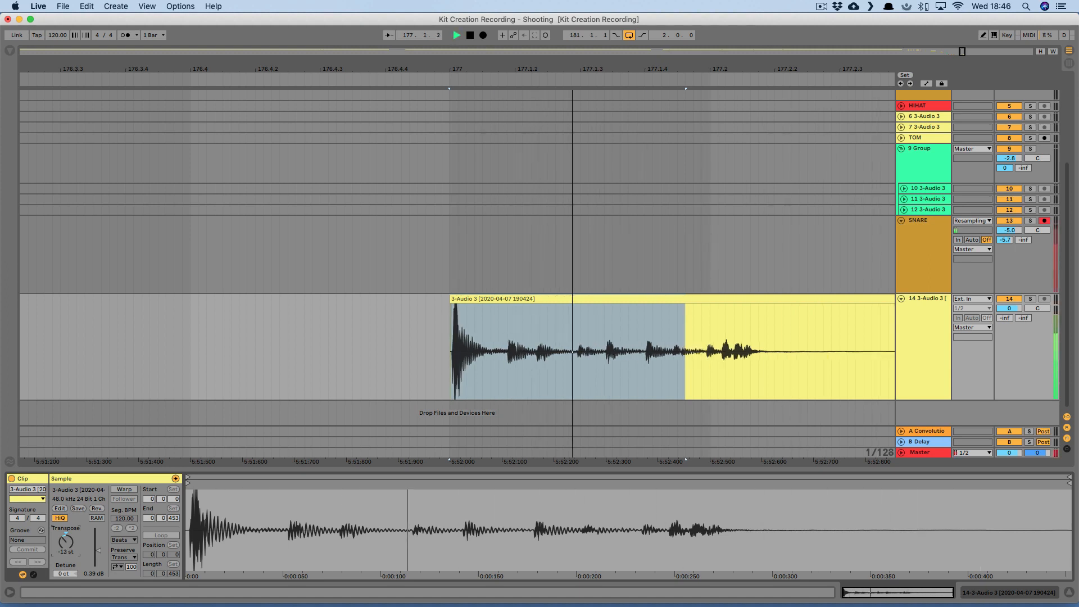
key(space)
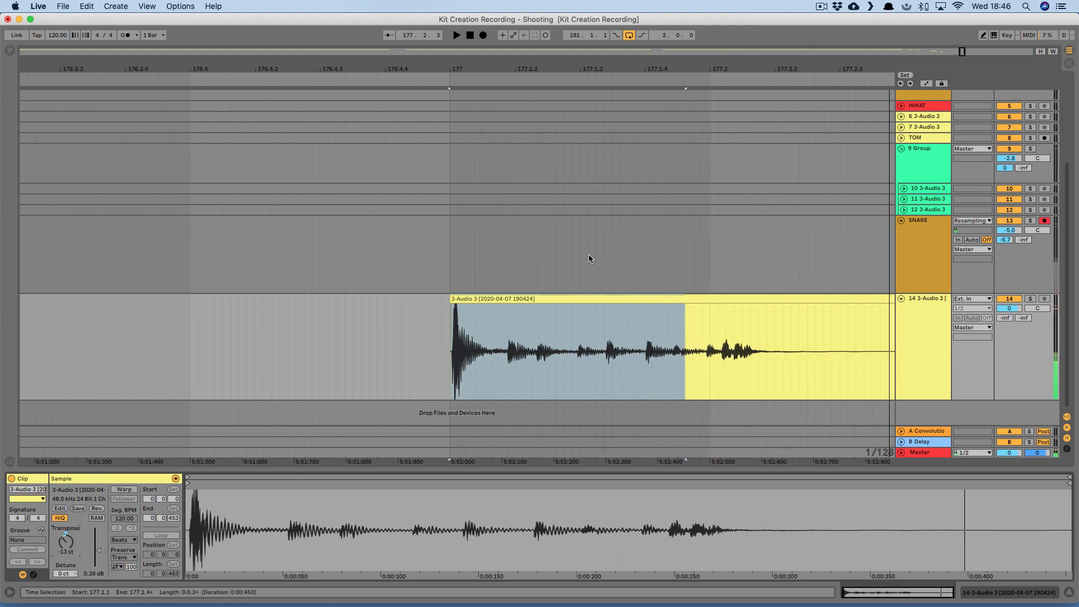
click(515, 299)
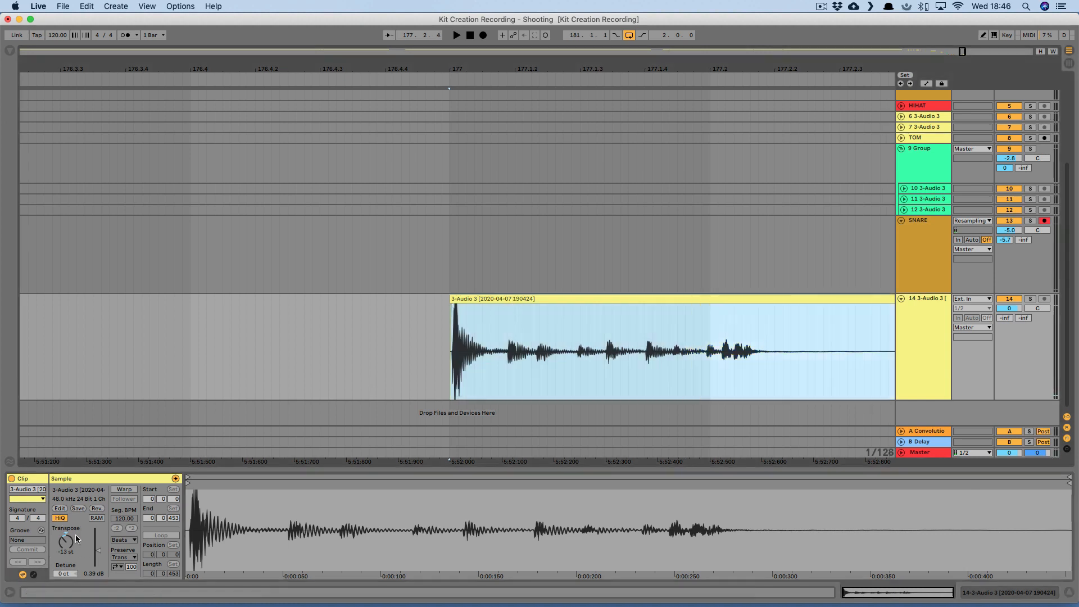
- Lower the gain of the transposed clip at 177.1.1 to -1.18 dB and audition it
drag(98, 553, 98, 552)
key(space)
key(space)
key(space)
key(space)
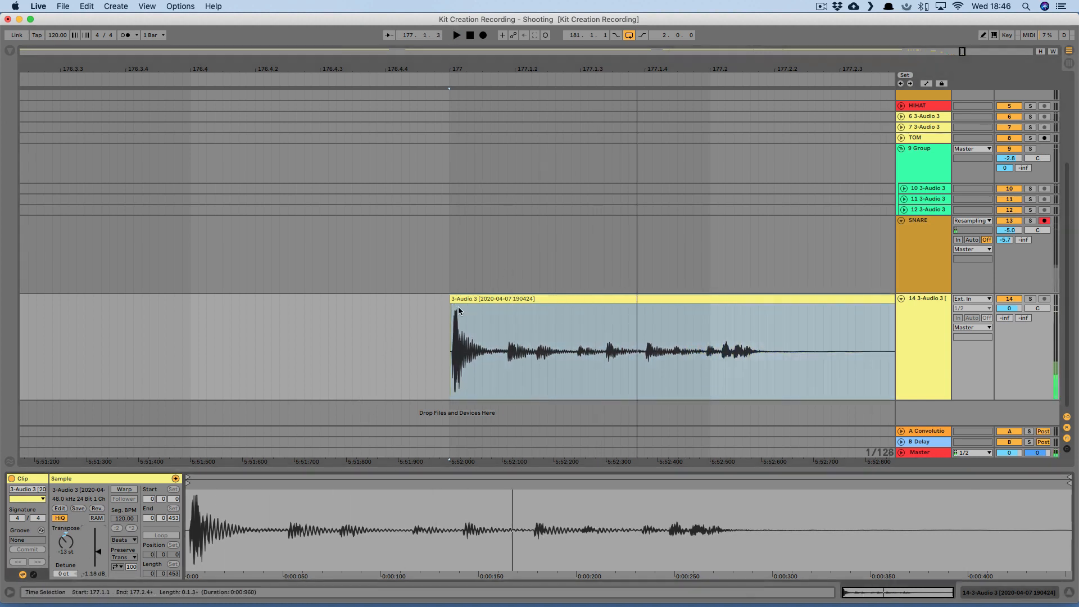
mouse_move(451, 308)
- Insert a MIDI track below track 14, load the Analog instrument on it and enlarge the track's height
click(922, 311)
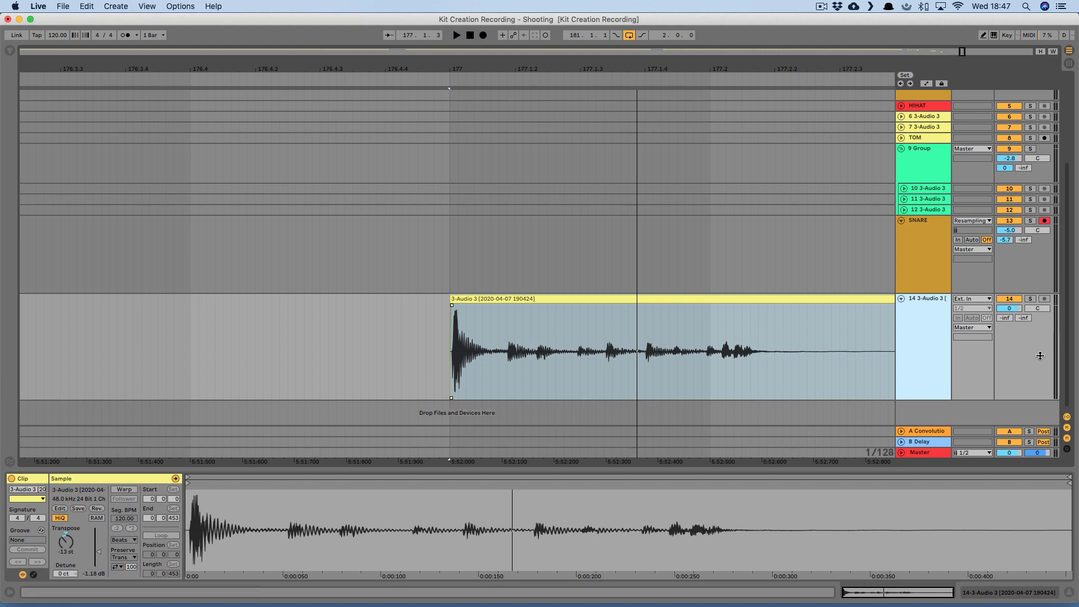
drag(921, 394, 924, 385)
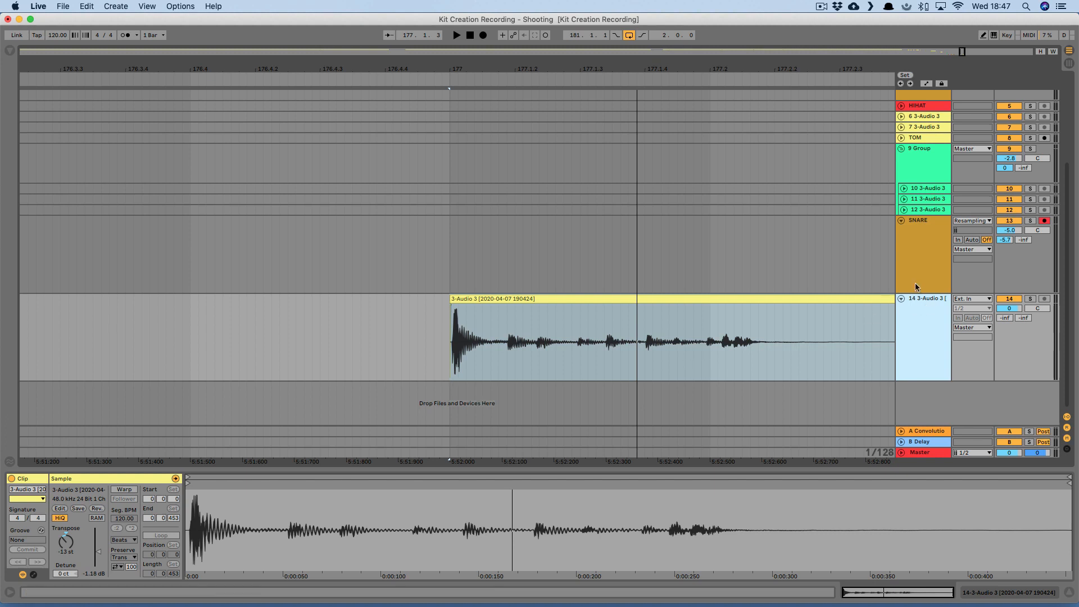
key(super+shift+t)
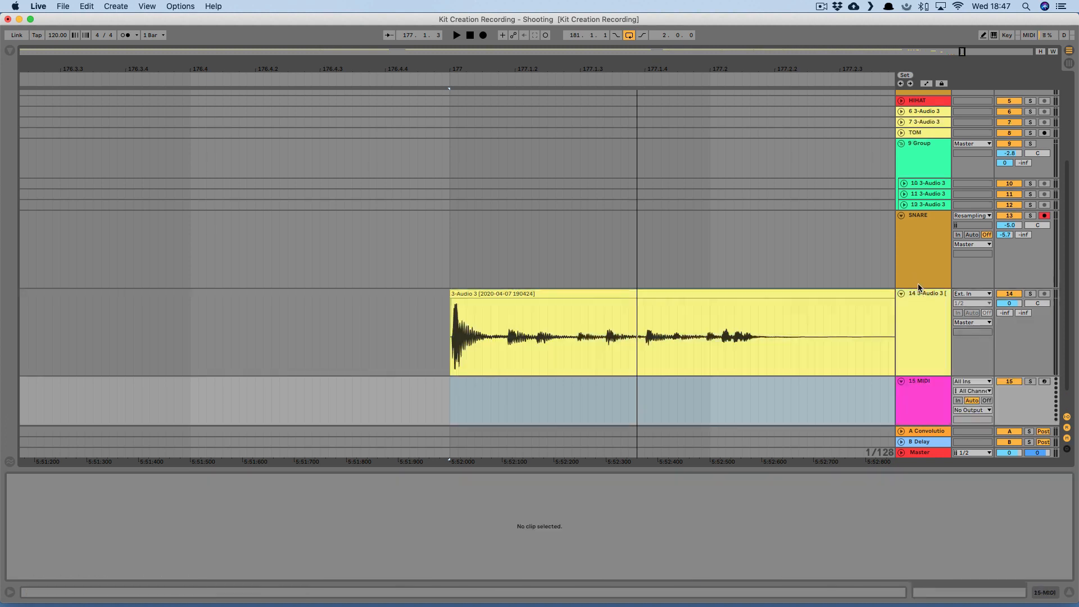
click(13, 50)
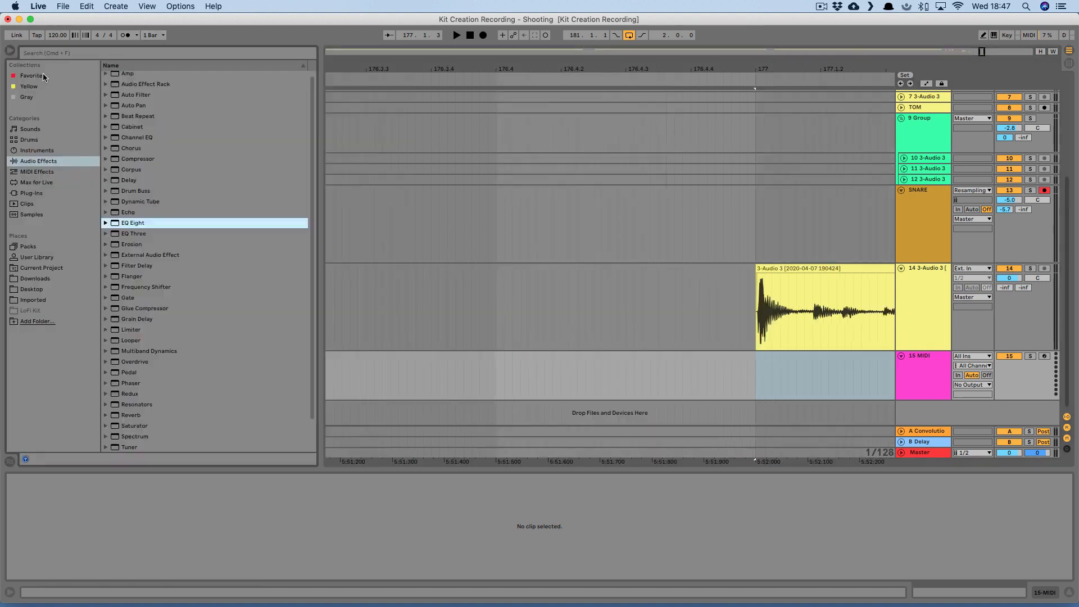
click(46, 151)
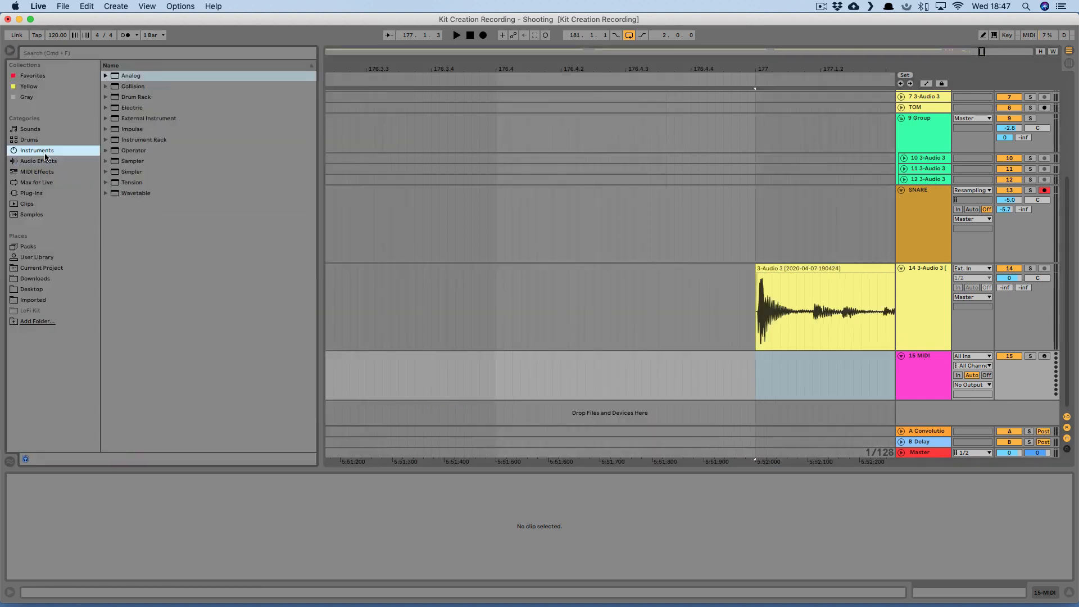
double_click(136, 77)
click(11, 51)
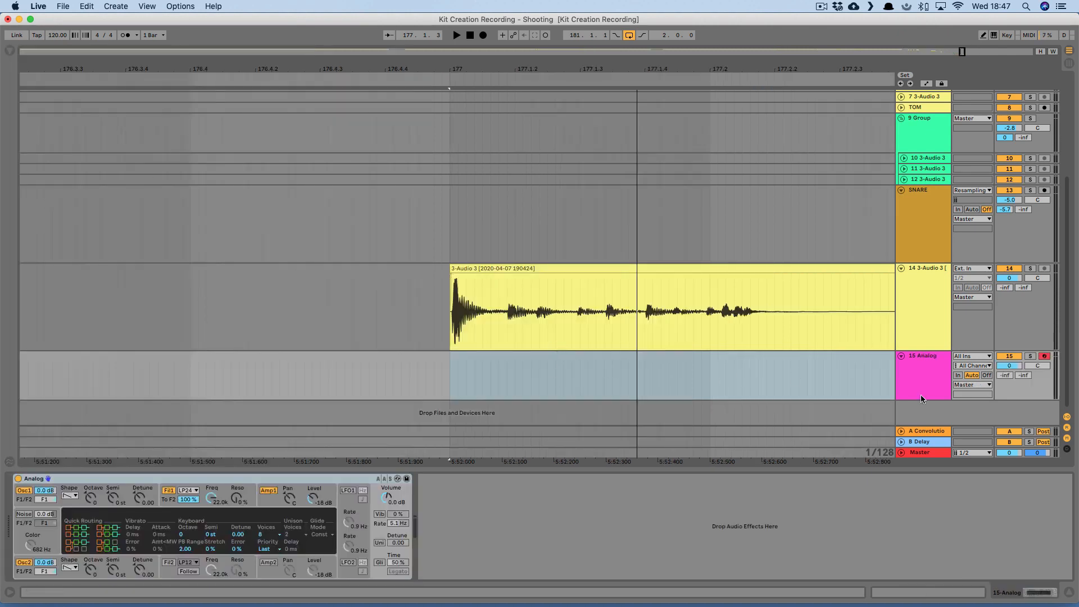
drag(925, 401, 927, 430)
scroll(932, 239, down, 2)
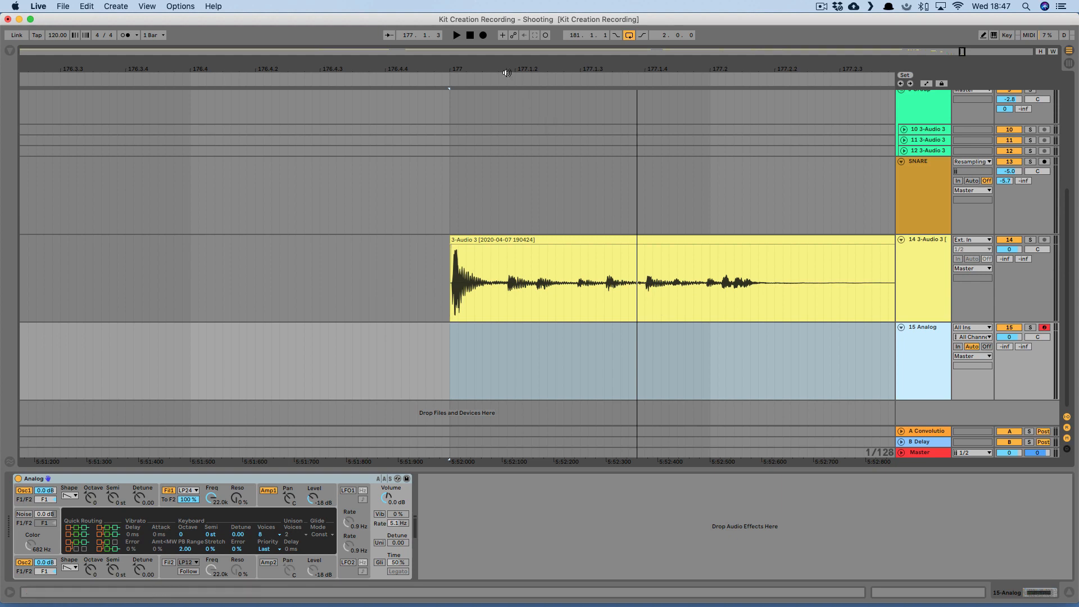
- Create a MIDI clip on the Analog track from 177.1.1 to 177.3.1 and set its loop length to 0.2.0
drag(497, 68, 366, 55)
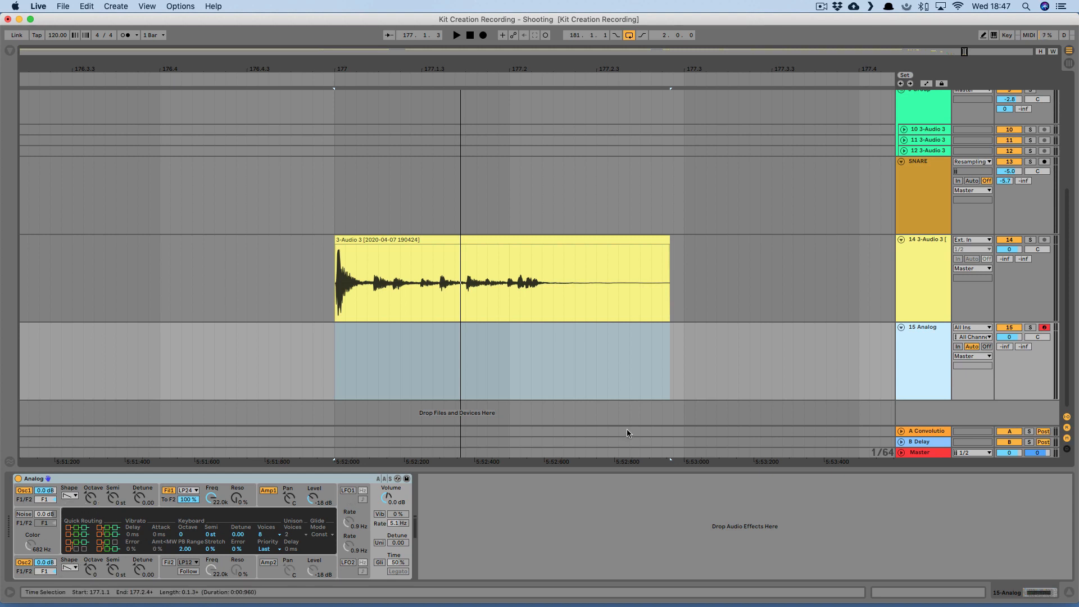
double_click(341, 329)
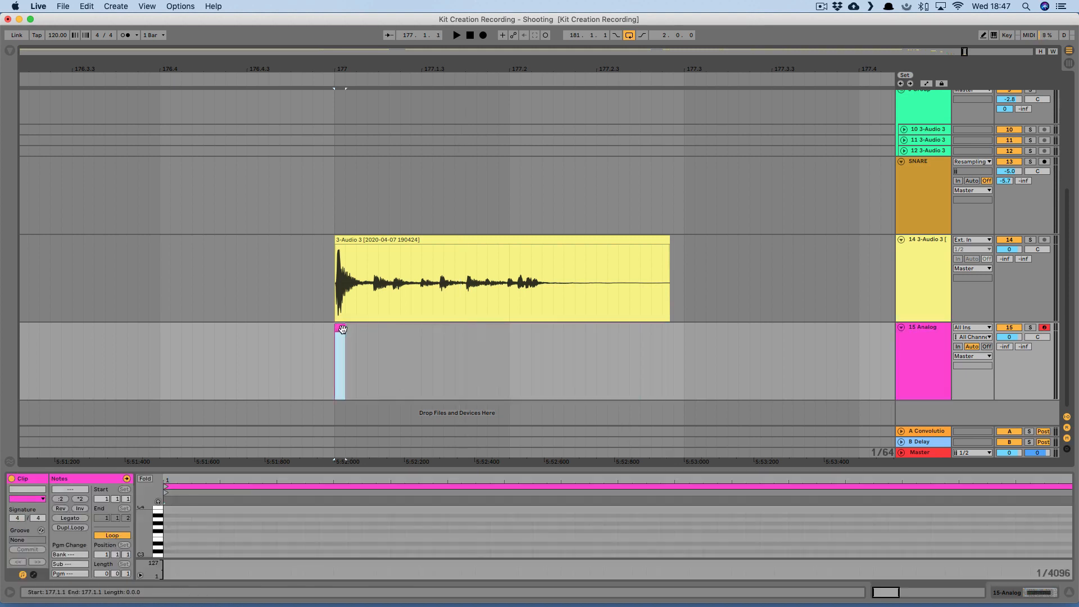
drag(346, 326, 684, 324)
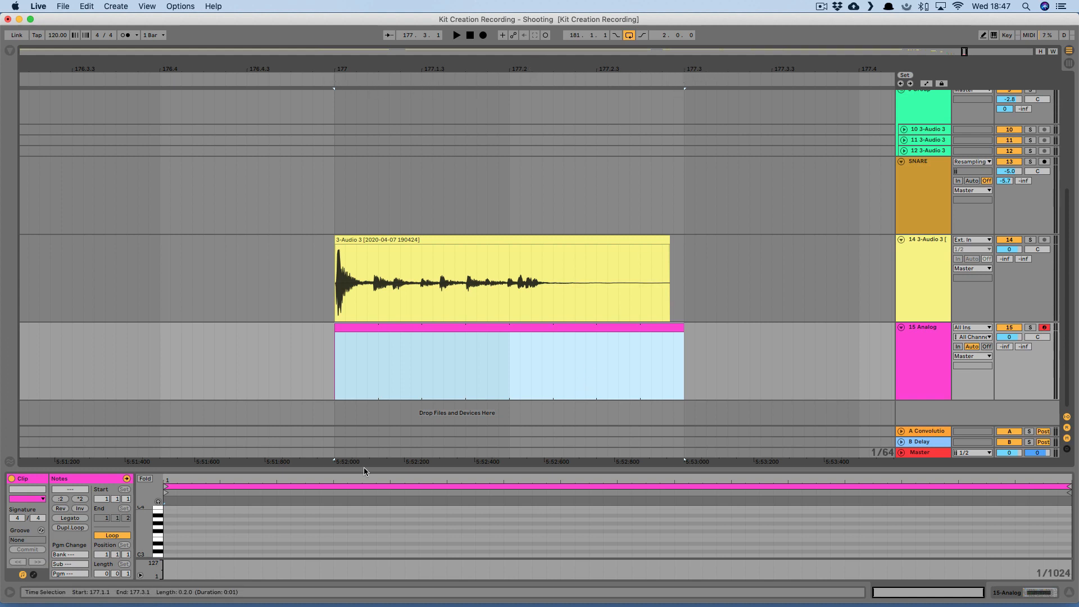
click(117, 573)
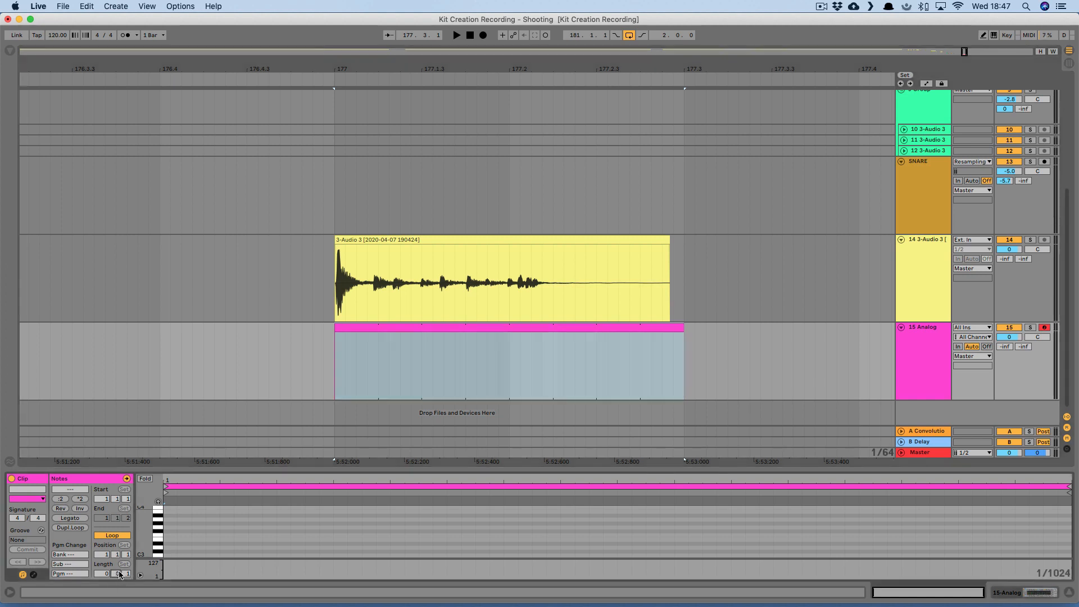
key(Return)
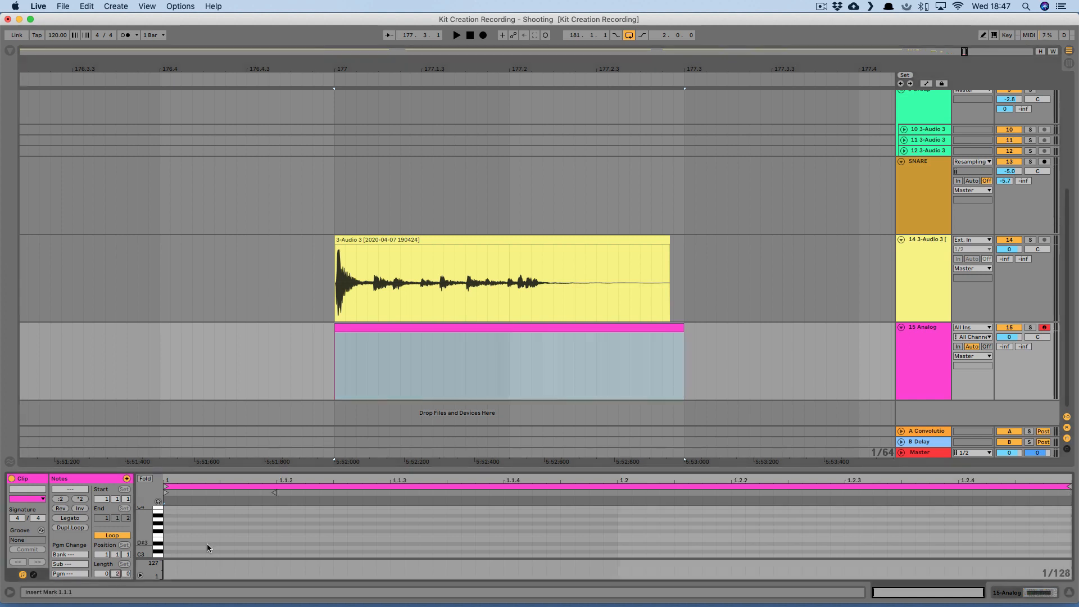
- Add a C3 note at 1.1.1 in the MIDI clip, extend it to just past 1.2.1 and audition the layered sound
drag(441, 445, 430, 323)
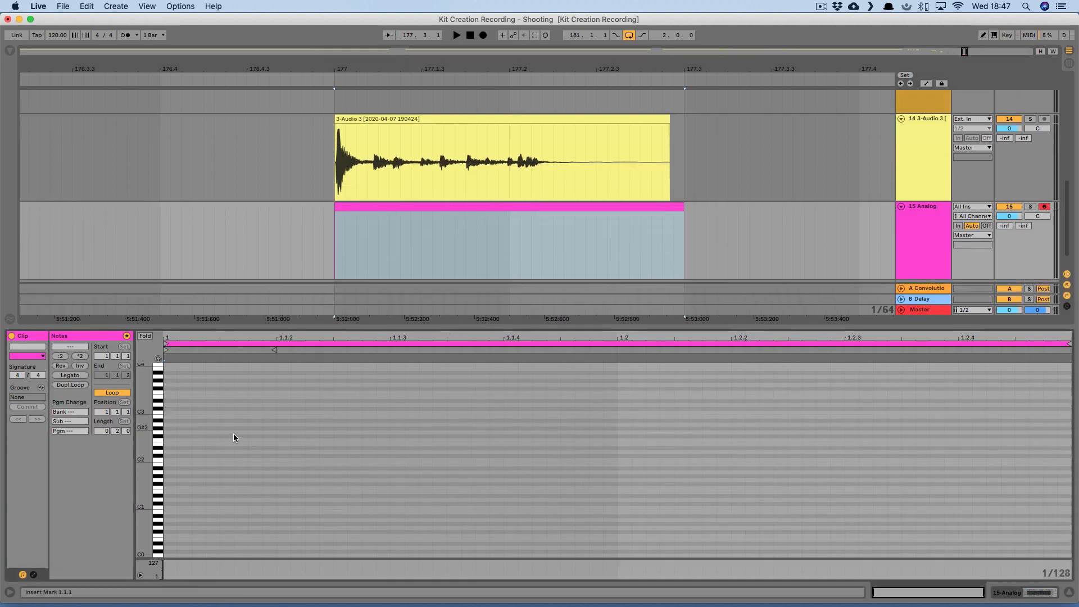
double_click(172, 412)
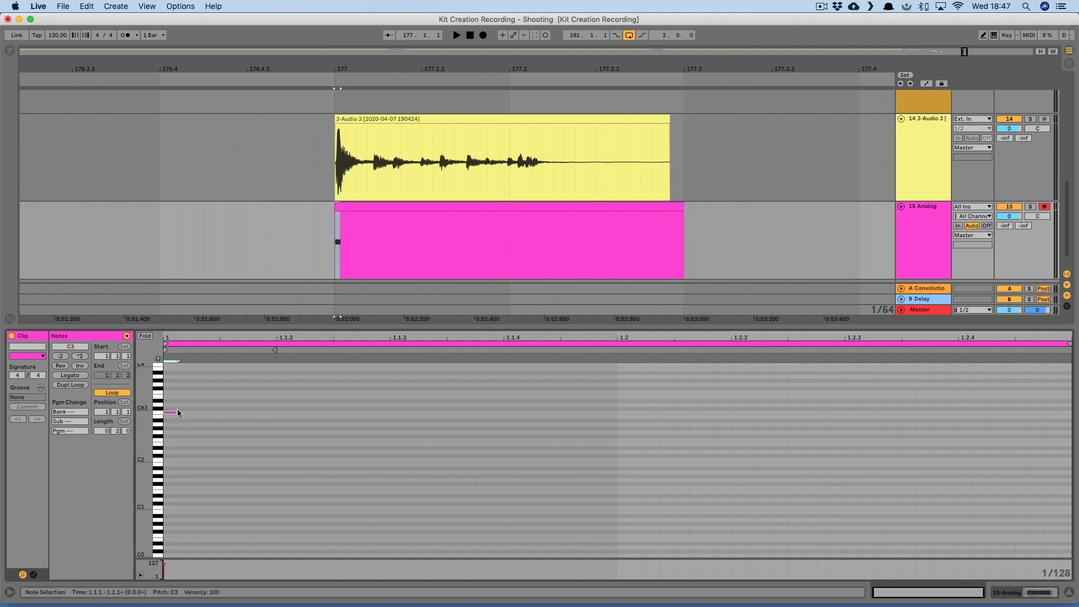
drag(177, 413, 686, 426)
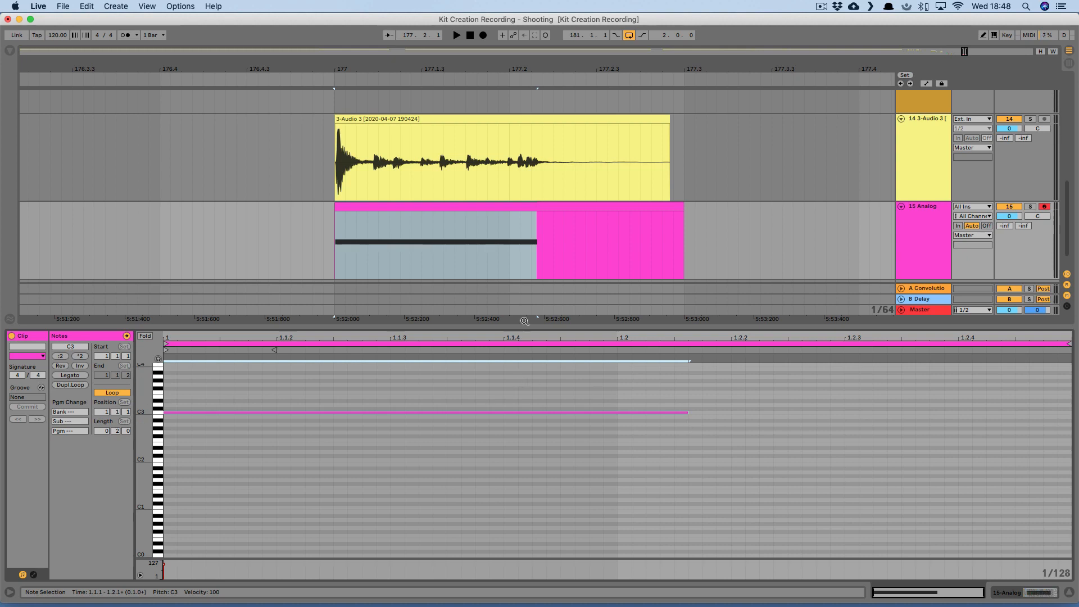
drag(524, 323, 592, 448)
key(space)
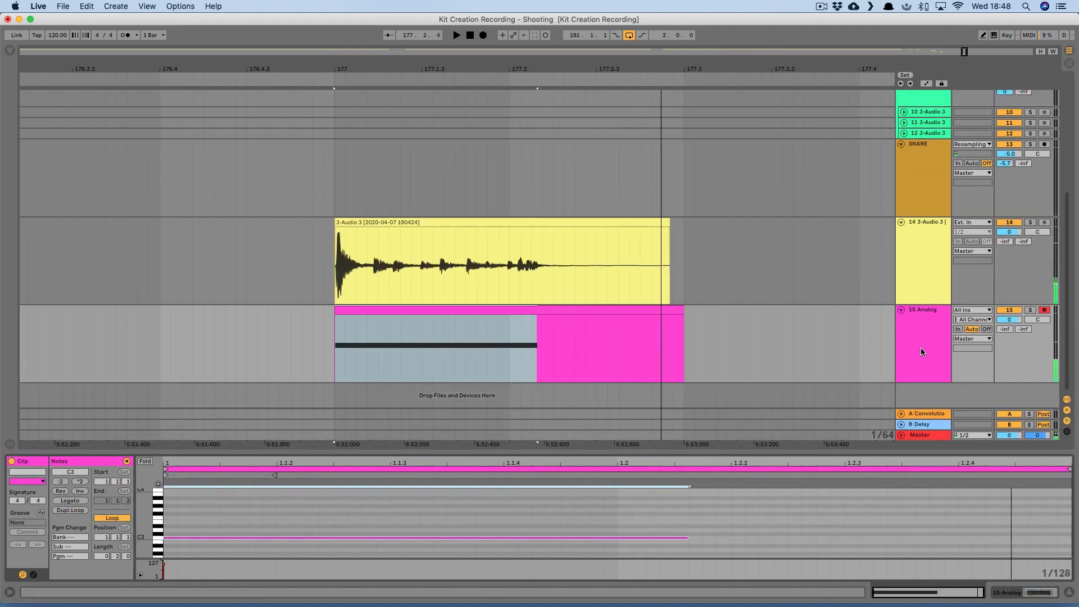
- Lower the volume of track 14 to -6.7 dB and of the Analog track to -6.0 dB
key(Tab)
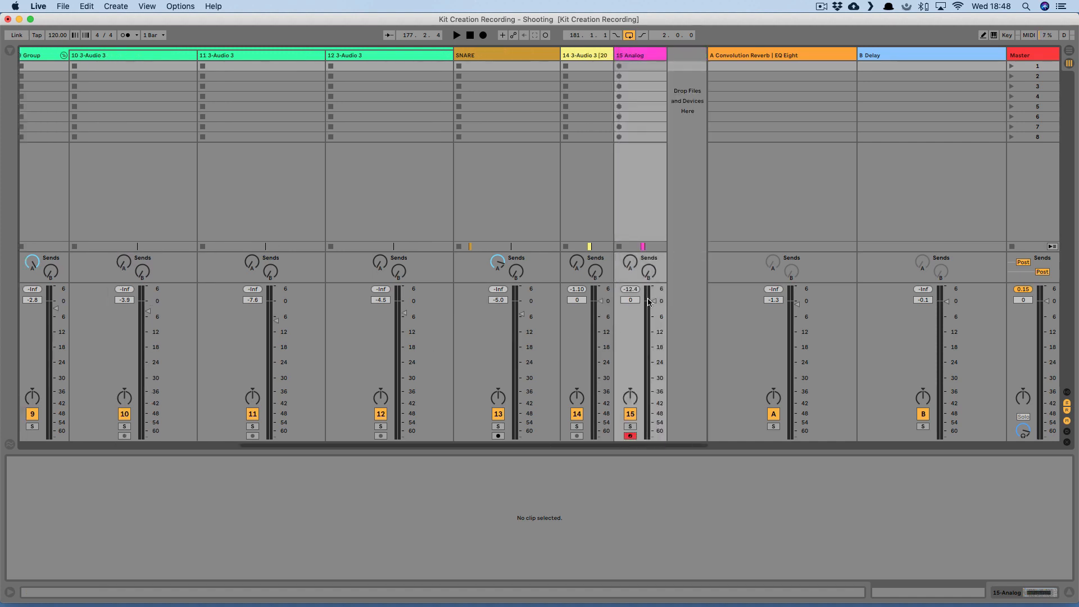
mouse_move(652, 301)
mouse_down()
mouse_move(653, 320)
mouse_move(600, 318)
mouse_move(653, 317)
mouse_up()
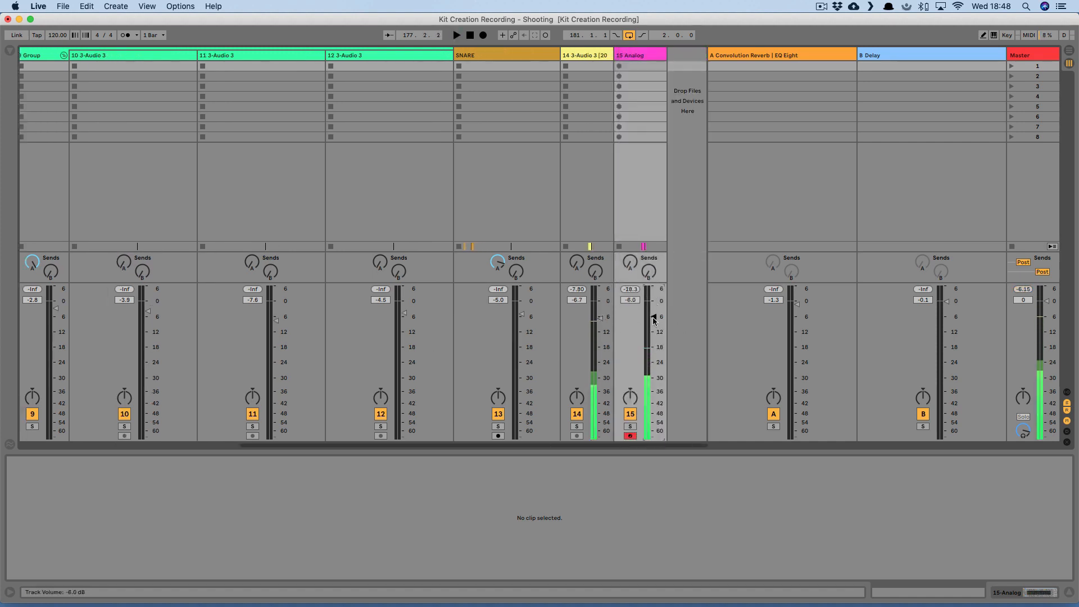
key(Tab)
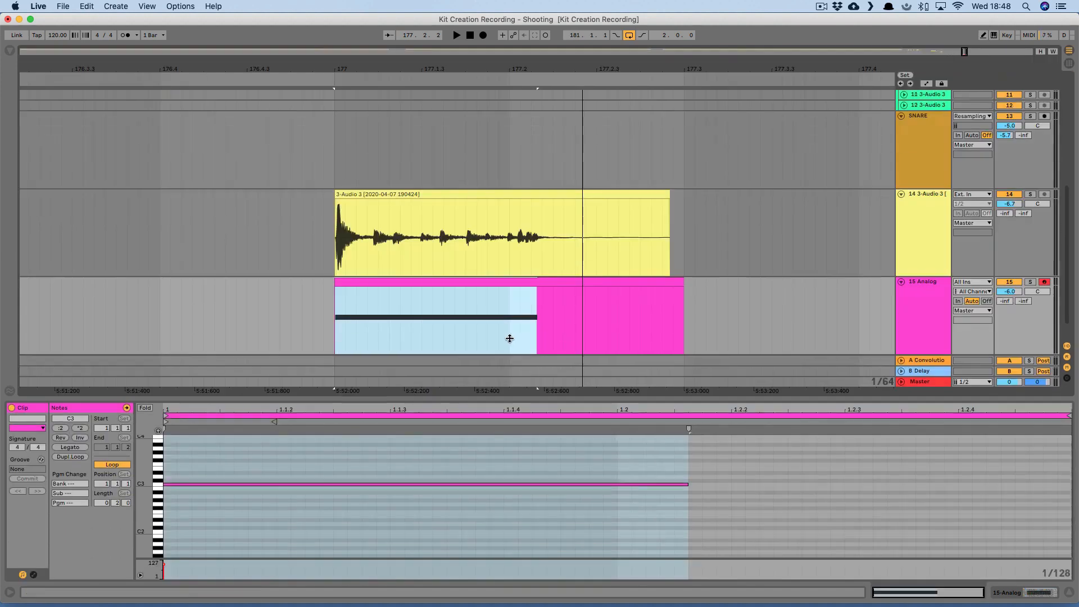
- Transpose the MIDI note down two octaves to C1, auditioning it along the way
drag(510, 338, 500, 228)
click(357, 316)
key(shift+Down)
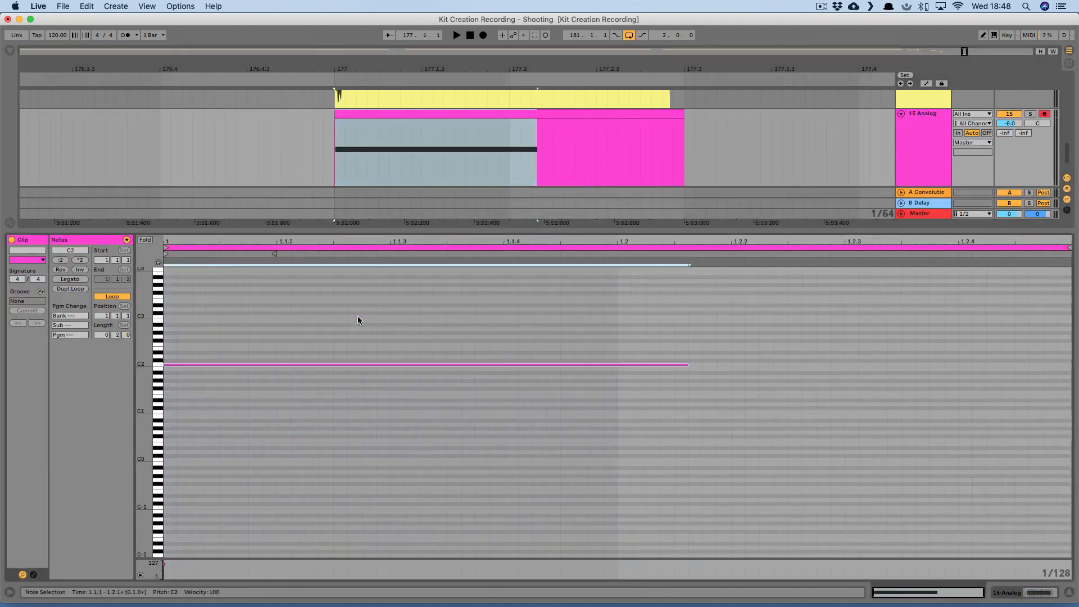
key(space)
key(shift+Down)
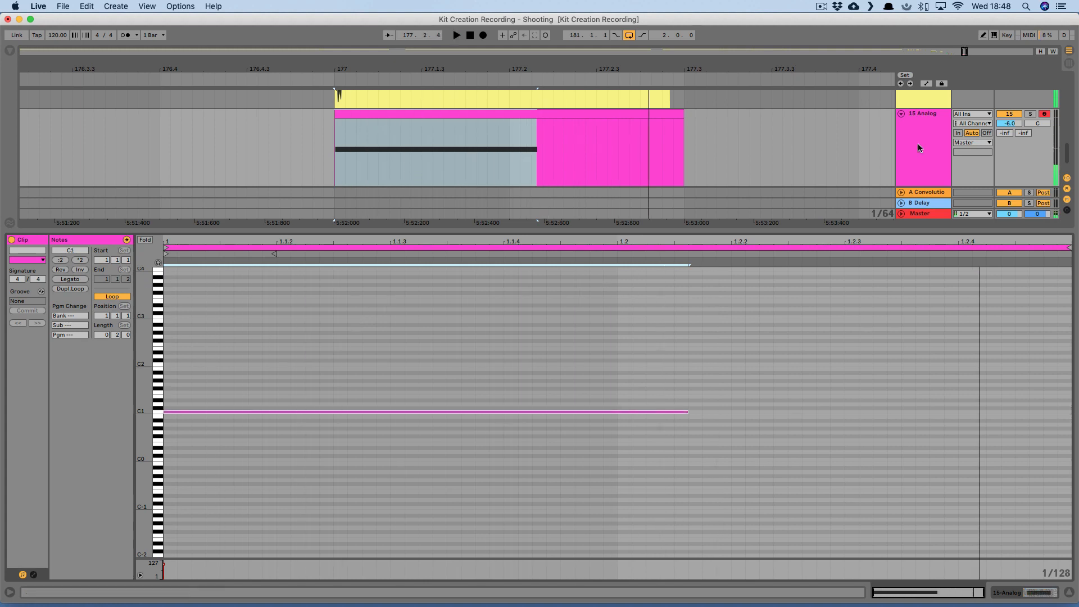
- Shorten the release of Analog's Amp1 envelope to 25 ms and audition the sound
scroll(899, 169, up, 3)
drag(870, 232, 871, 425)
click(926, 310)
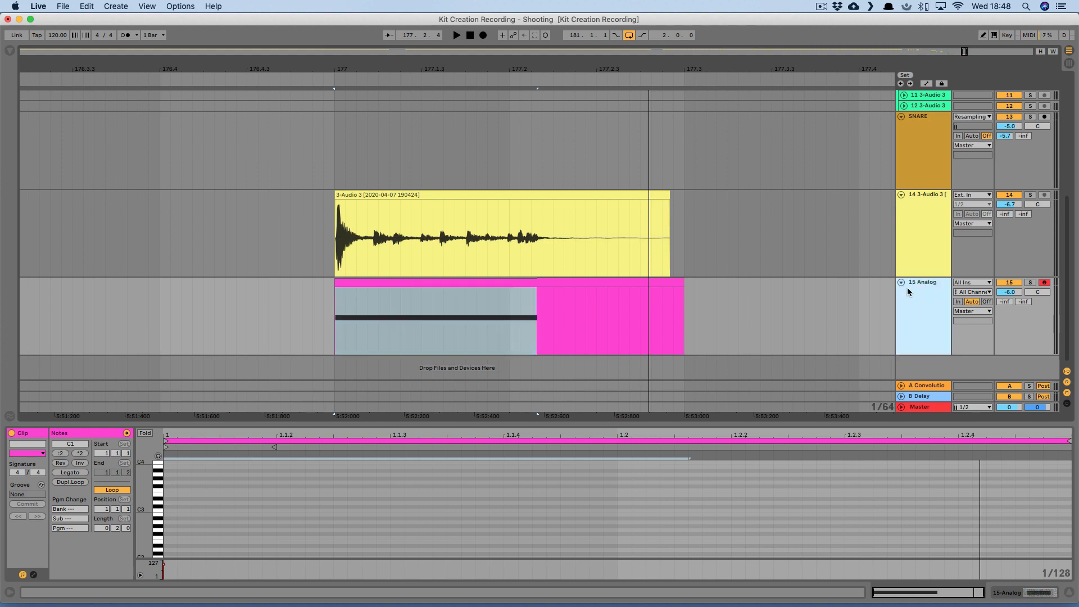
double_click(907, 288)
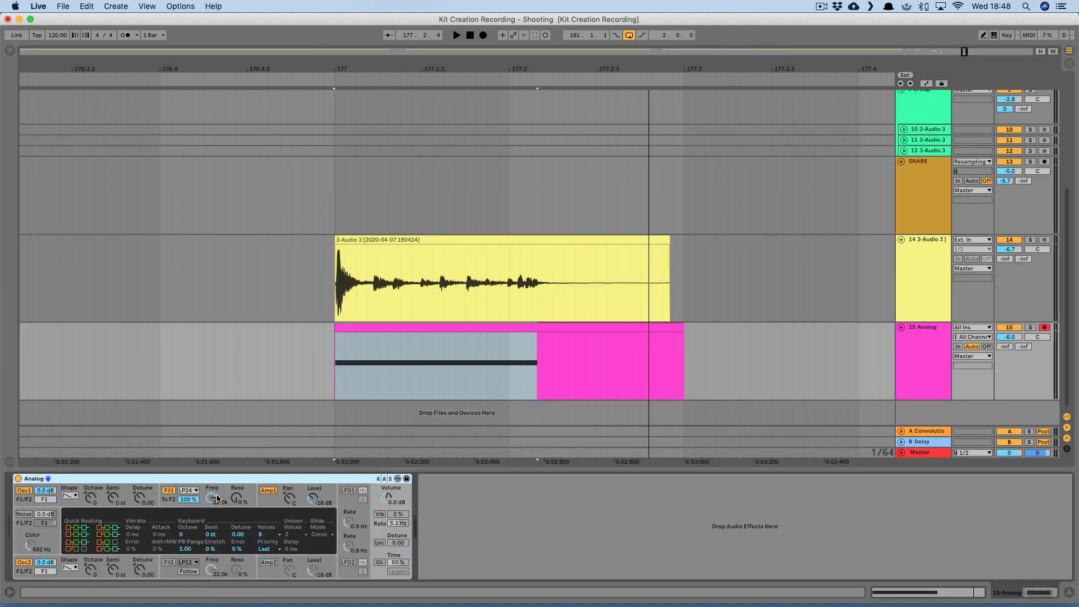
click(278, 502)
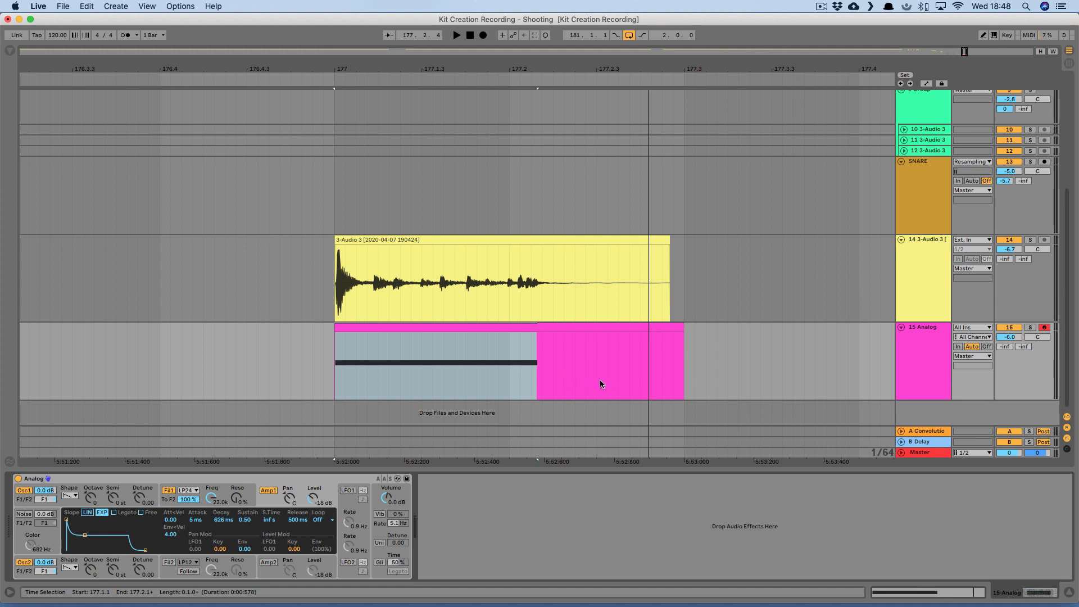
key(space)
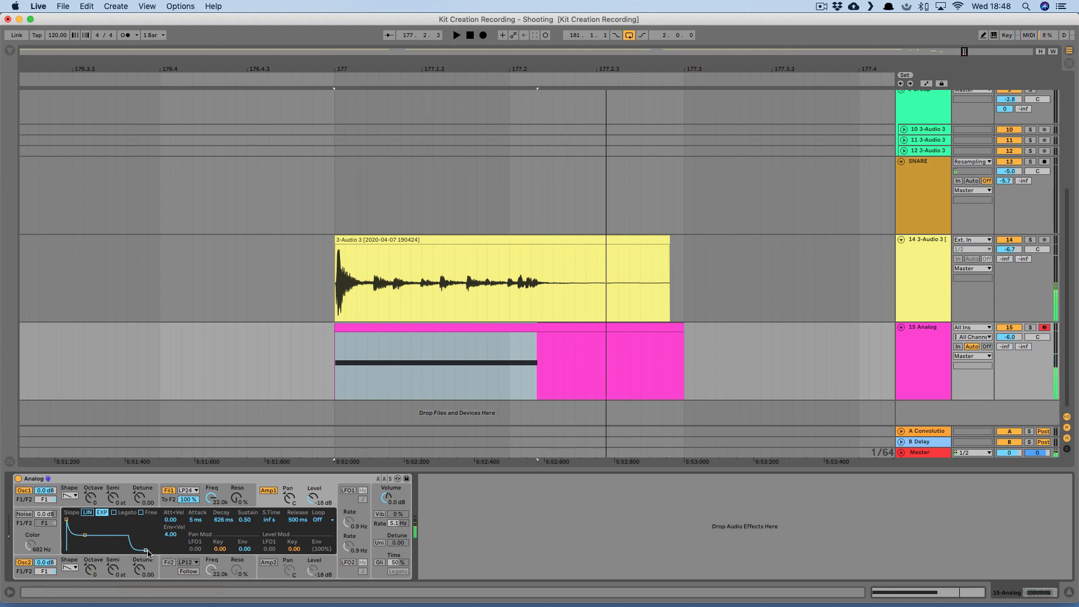
drag(134, 553, 123, 553)
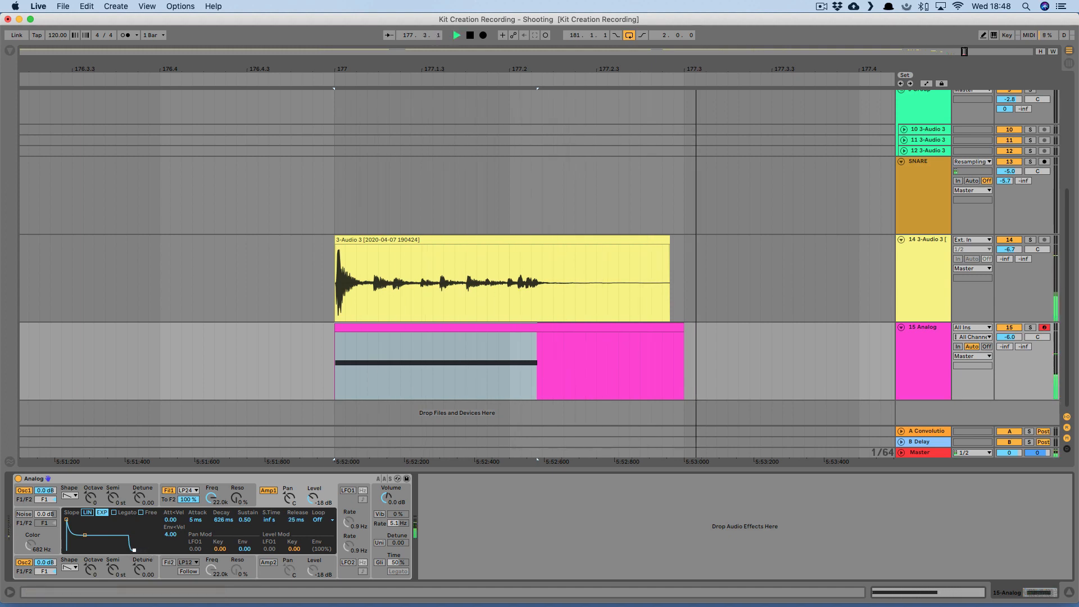
key(space)
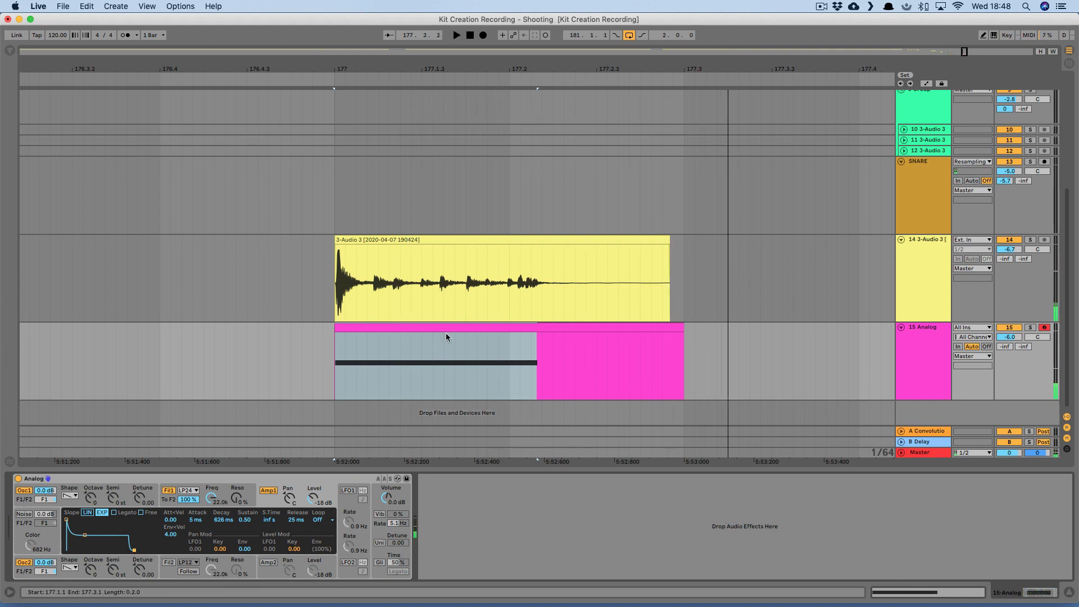
- Raise the Amp1 envelope's sustain to 1.00 with the decay at 542 ms and audition the result
drag(394, 66, 374, 45)
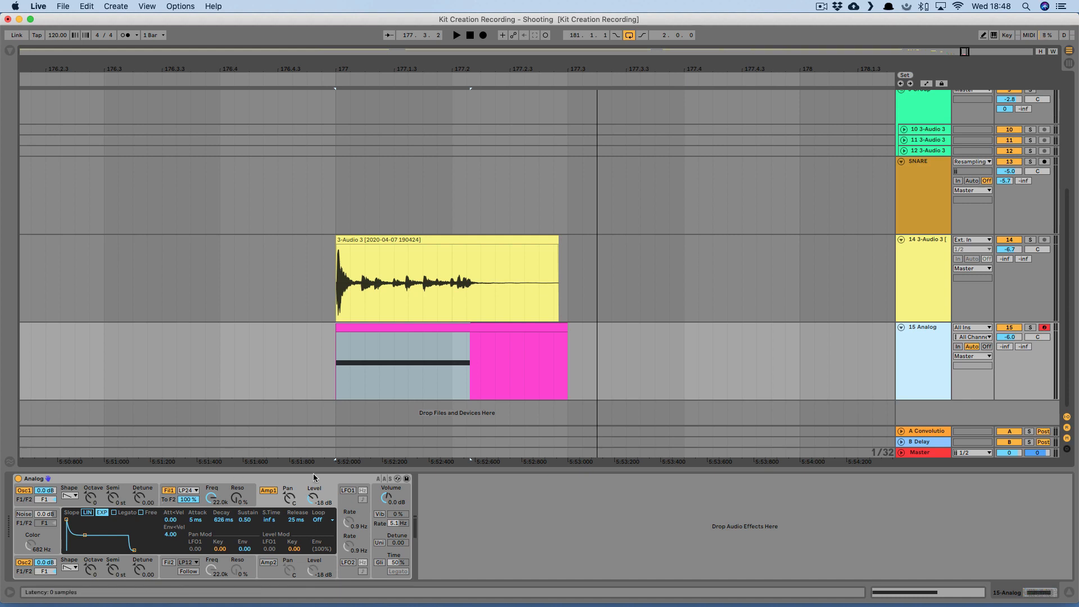
drag(84, 537, 84, 520)
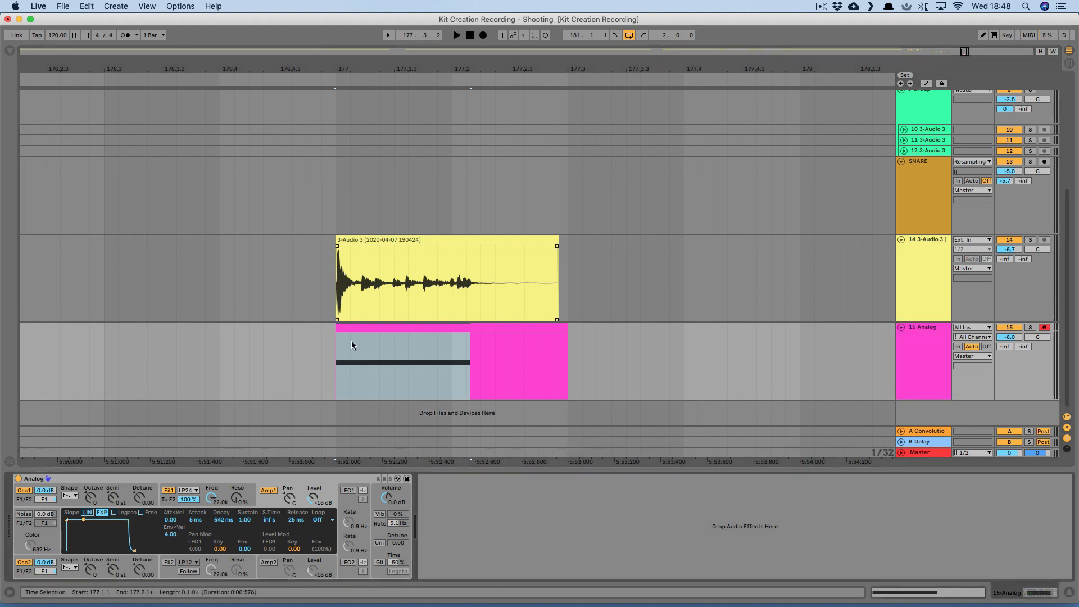
click(336, 360)
key(space)
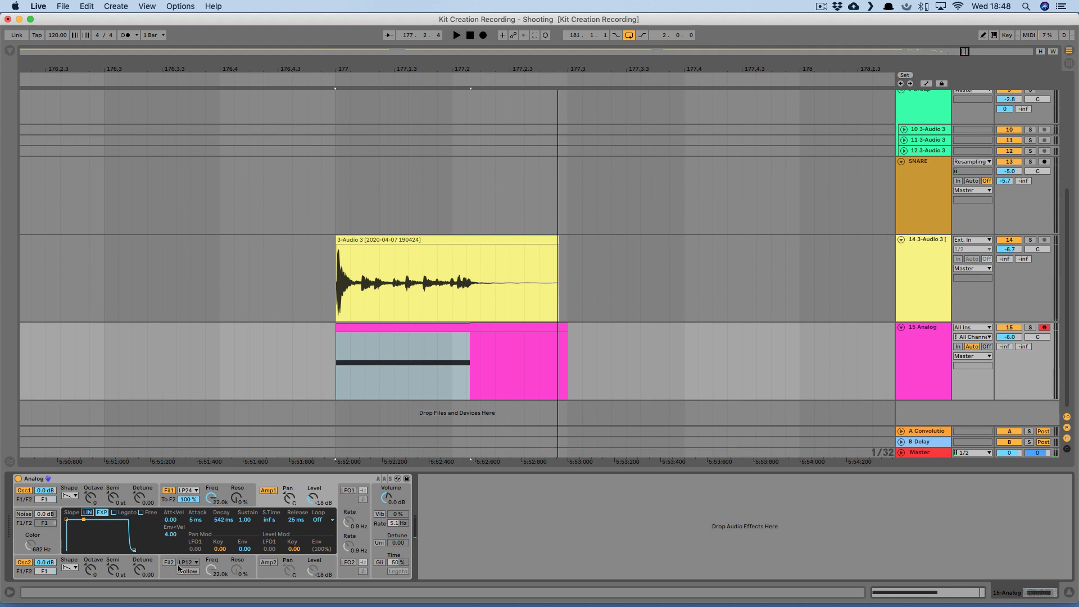
- Detune Analog's oscillator 2 to 0.33, repeatedly auditioning the layered sound
click(138, 573)
key(space)
drag(137, 571, 138, 571)
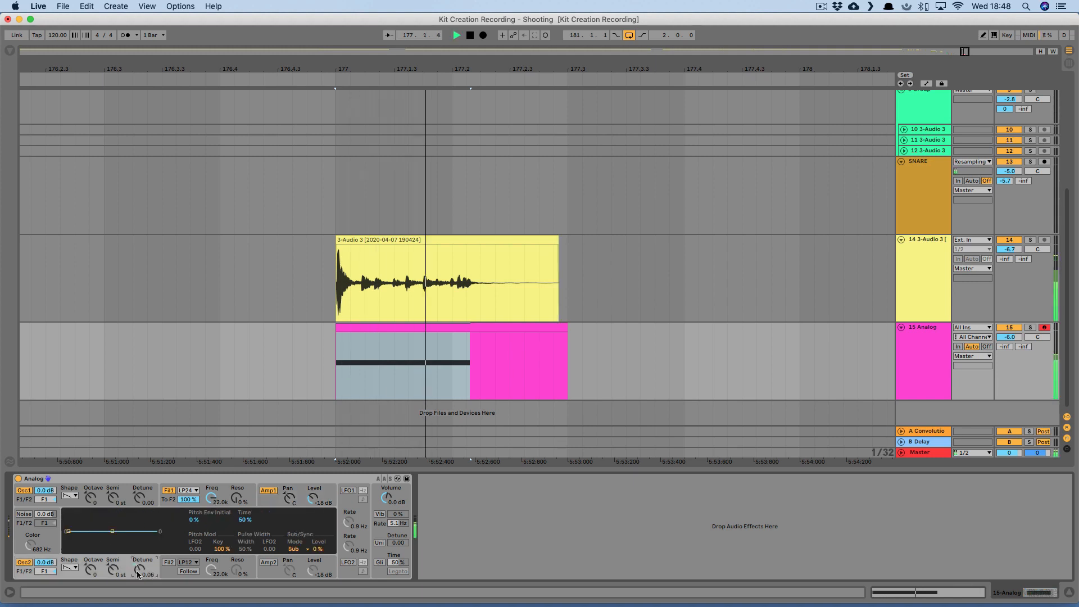
key(space)
key(space)
key(space)
key(space)
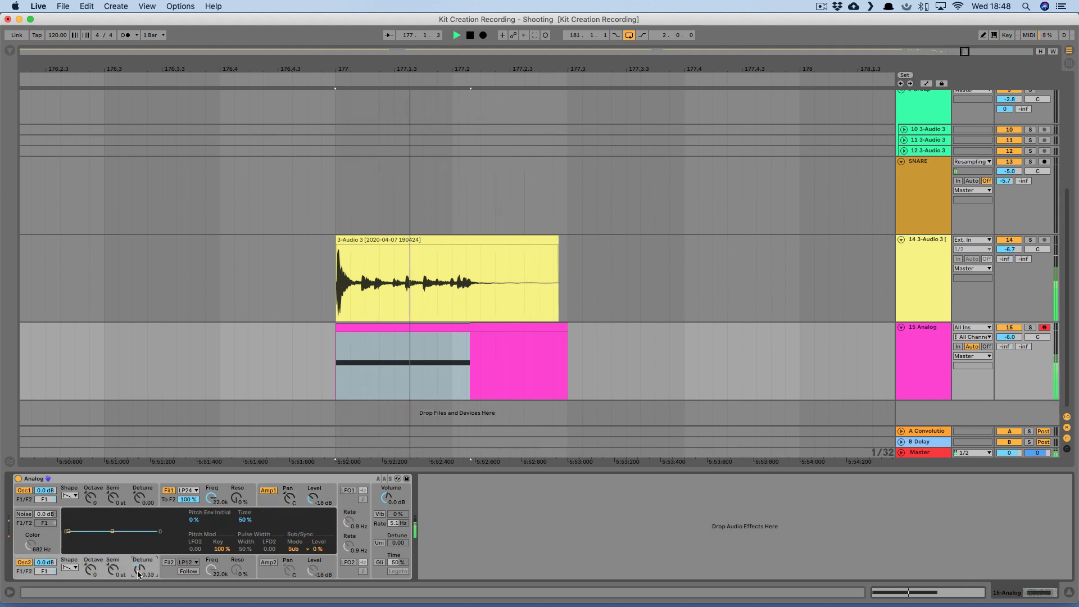
key(space)
key(space)
key(space)
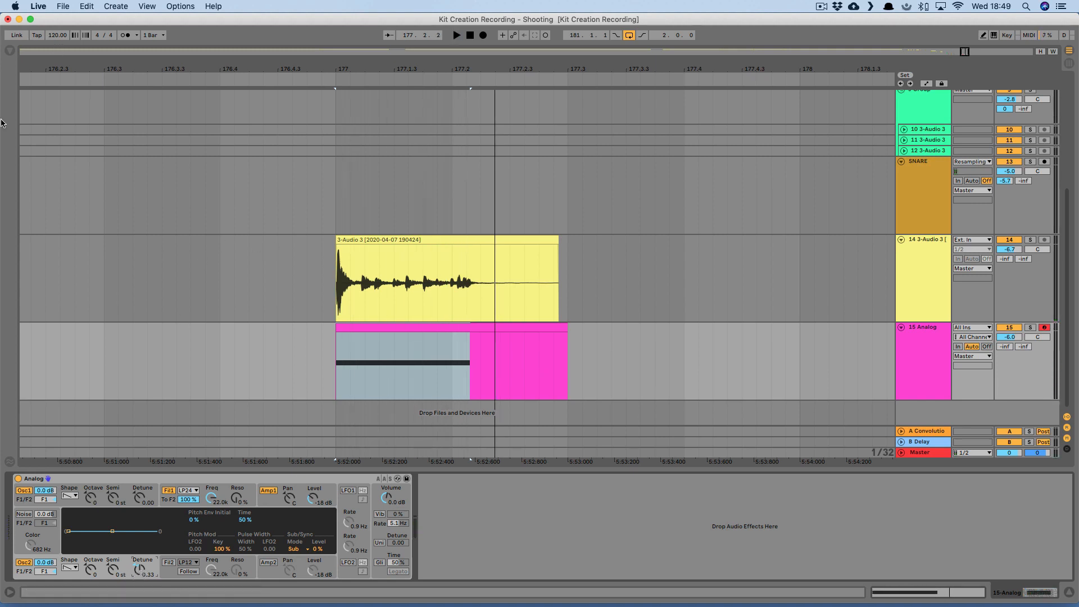
- Add a Saturator after Analog, raise its drive to 16.0 dB and audition the sound
click(10, 52)
click(39, 161)
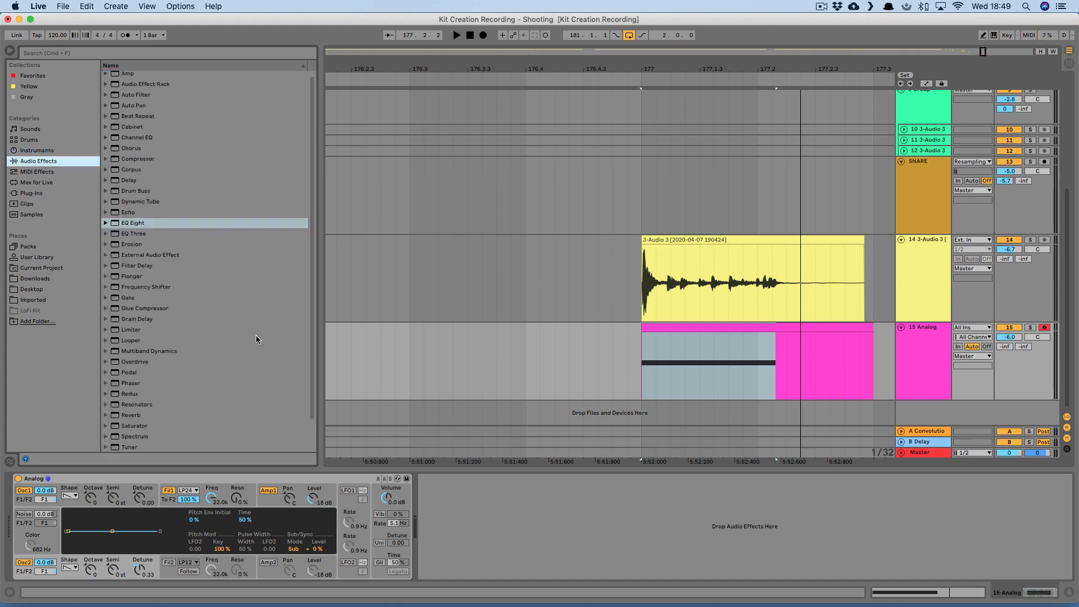
scroll(241, 346, down, 2)
double_click(137, 393)
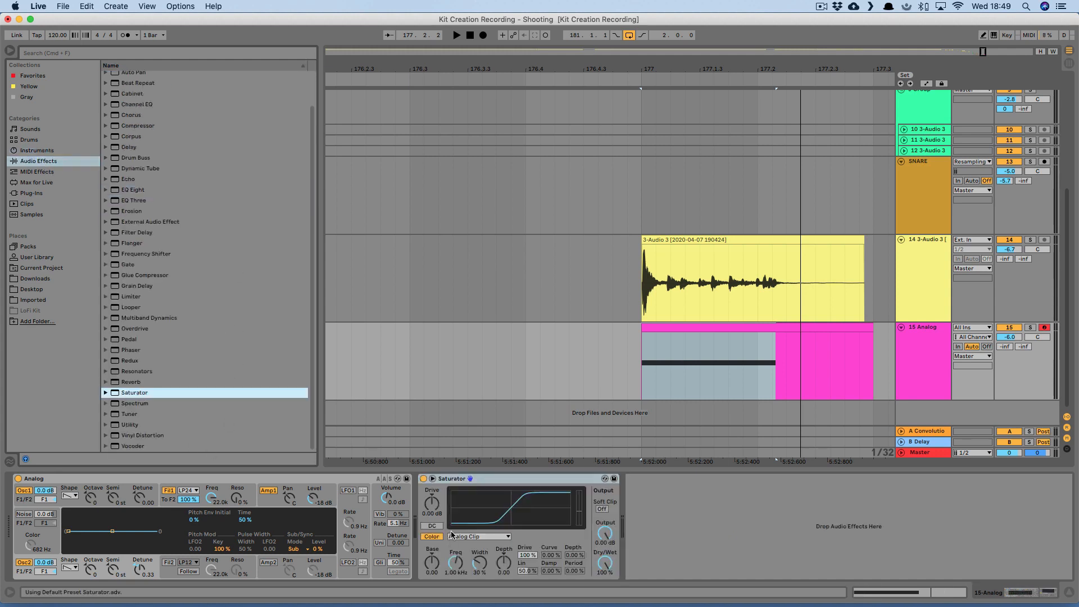
key(space)
drag(431, 503, 432, 490)
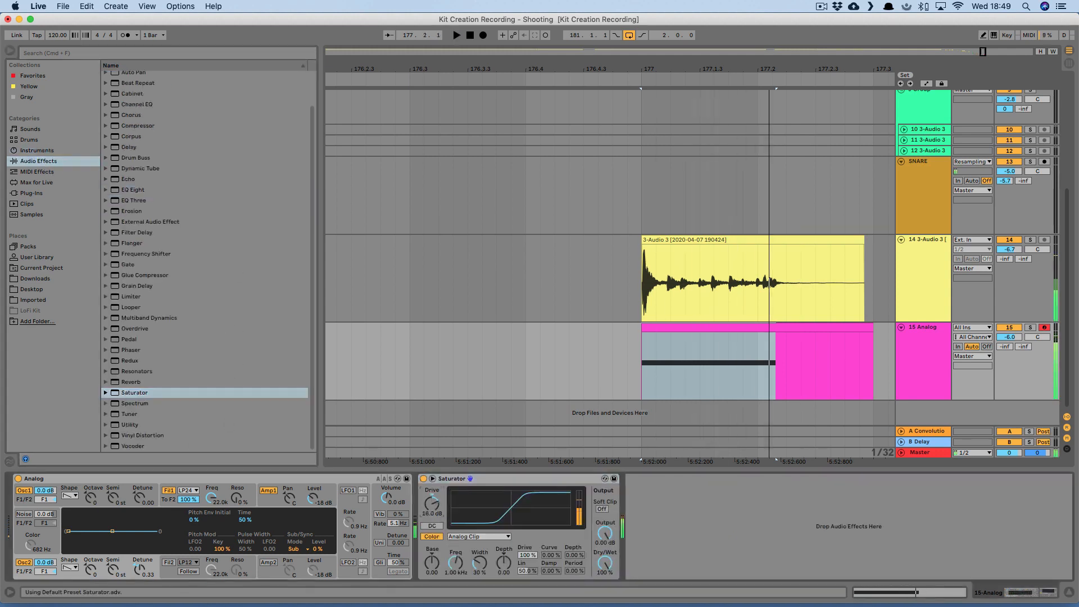
key(space)
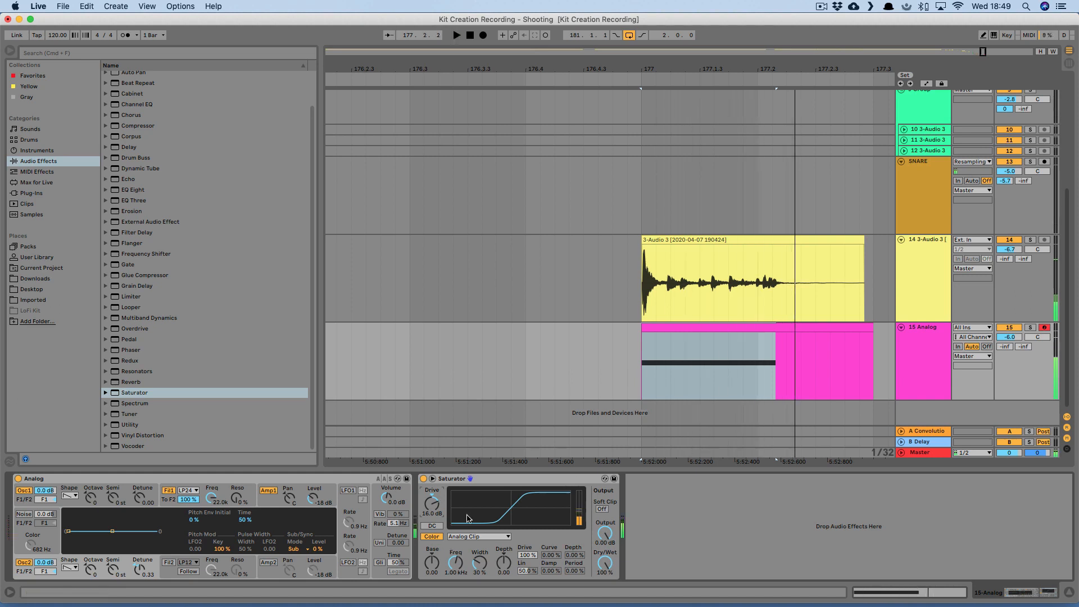
click(10, 51)
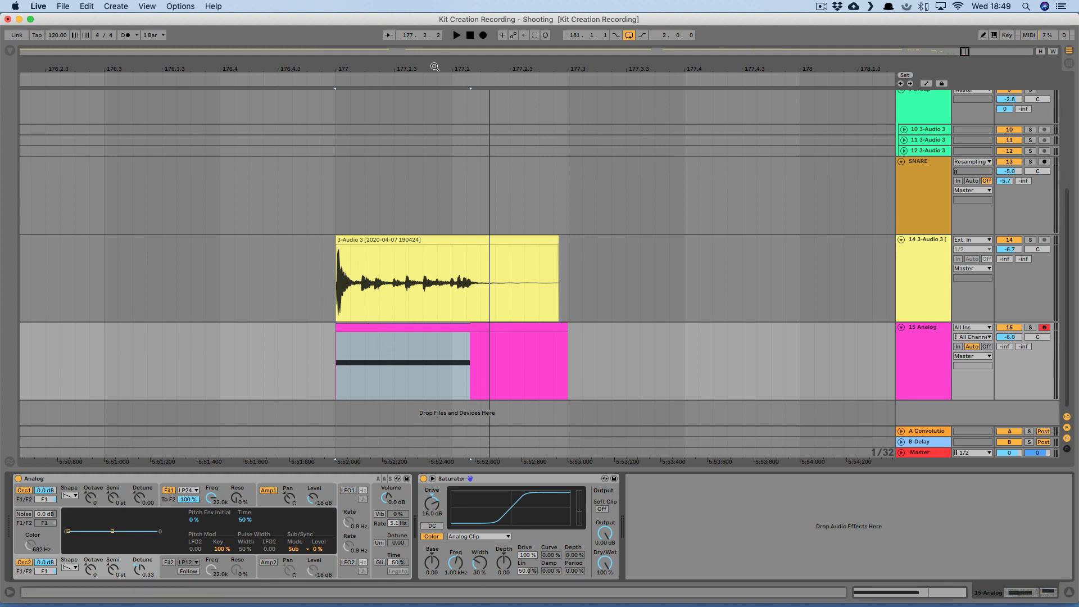
- Add an Auto Filter after the Saturator on the Analog track
drag(434, 68, 445, 125)
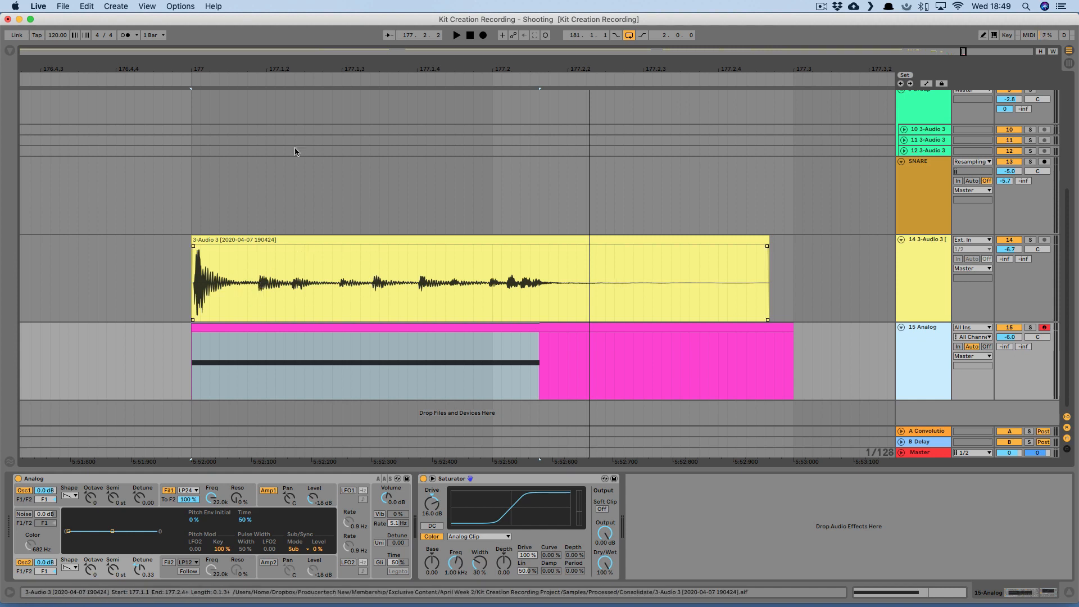
drag(299, 68, 298, 61)
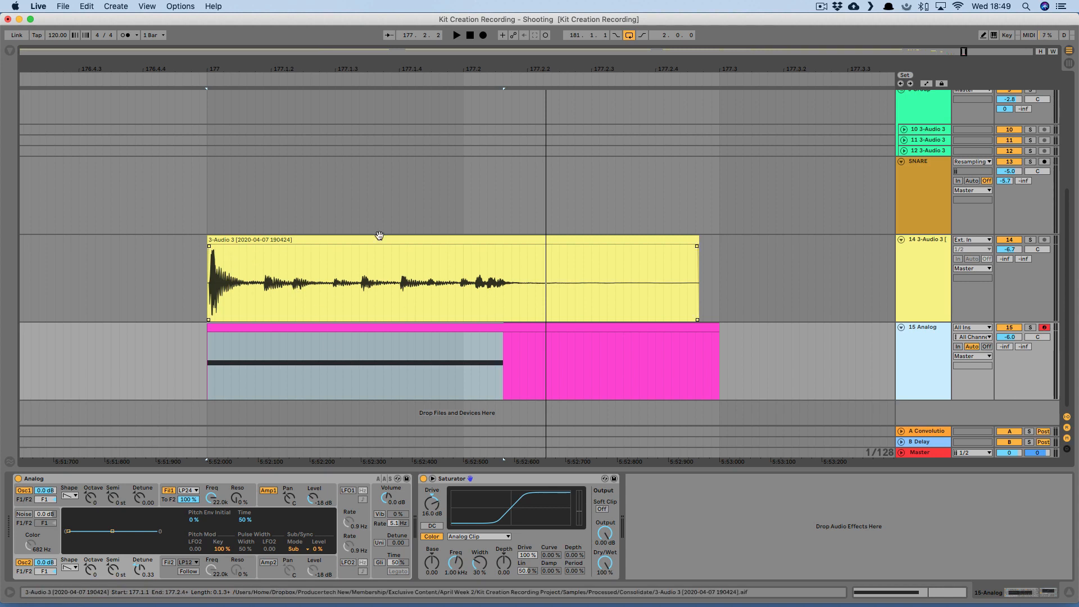
click(922, 339)
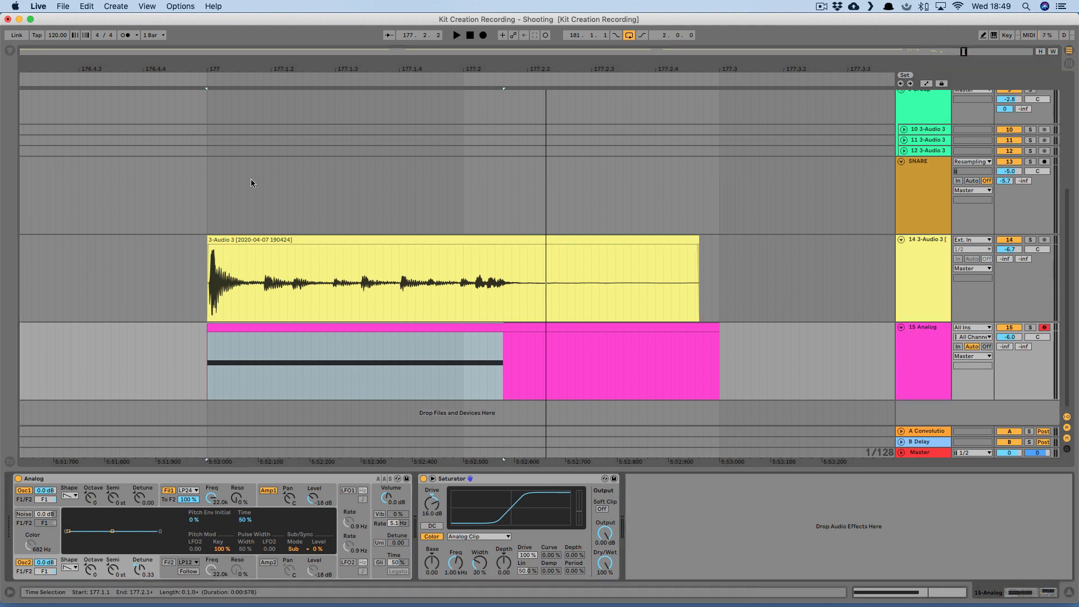
click(11, 52)
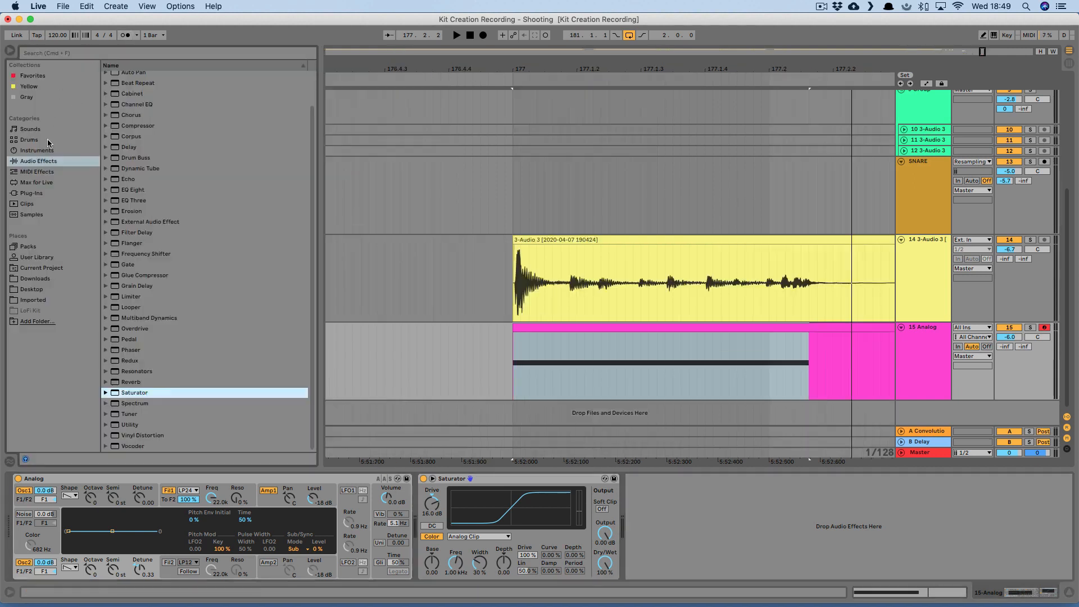
scroll(183, 140, up, 2)
double_click(128, 97)
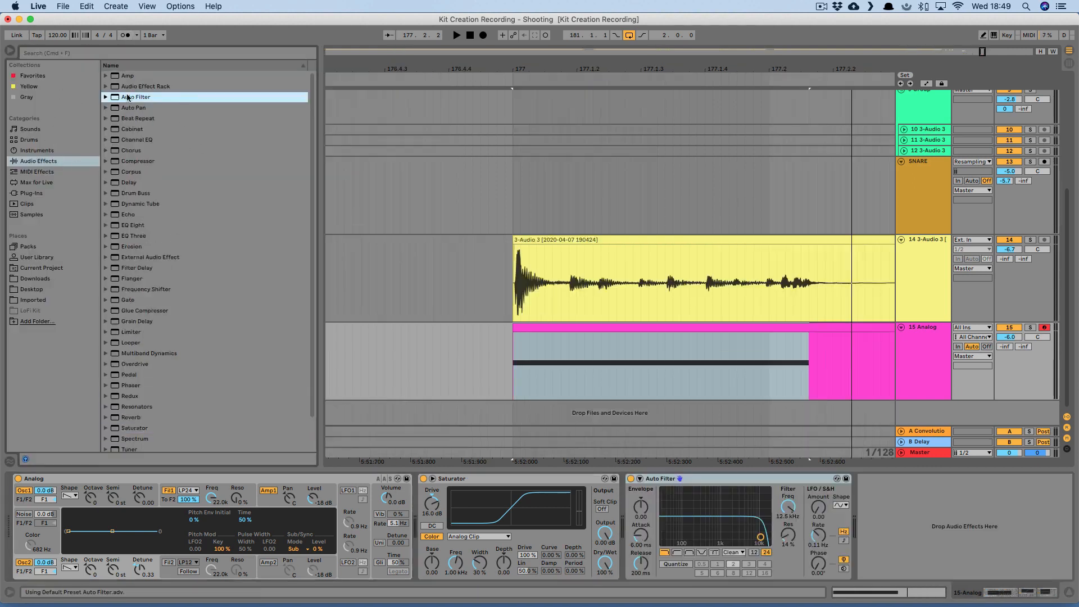
click(11, 53)
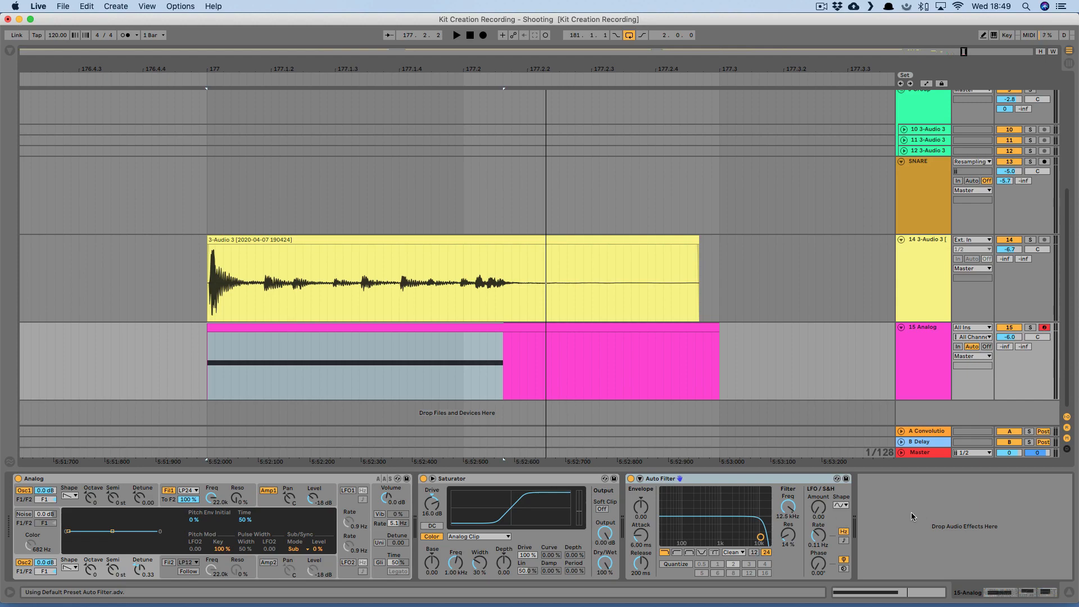
click(640, 478)
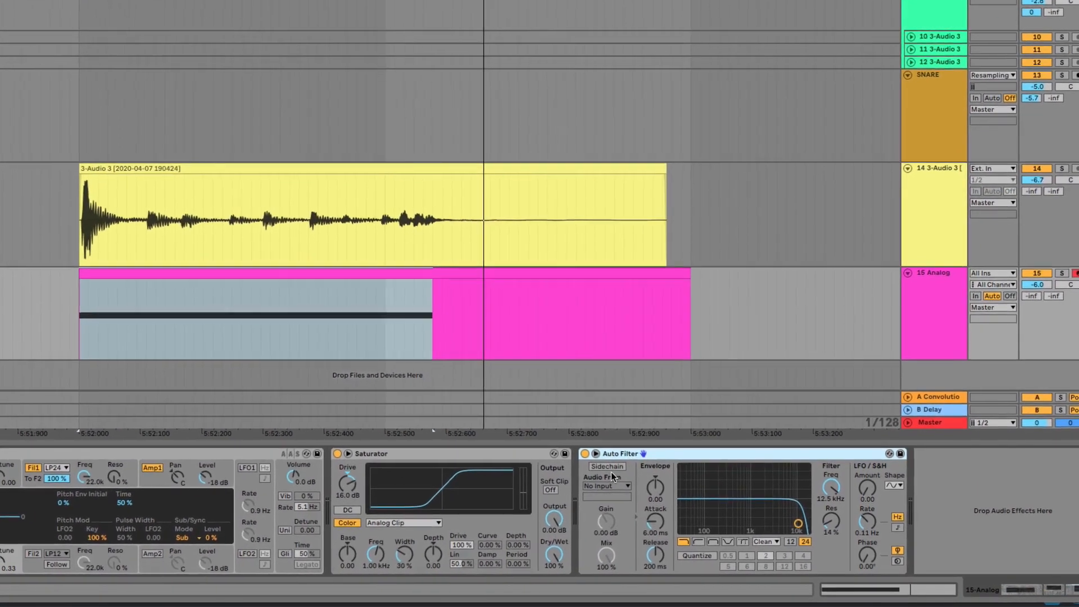
click(599, 461)
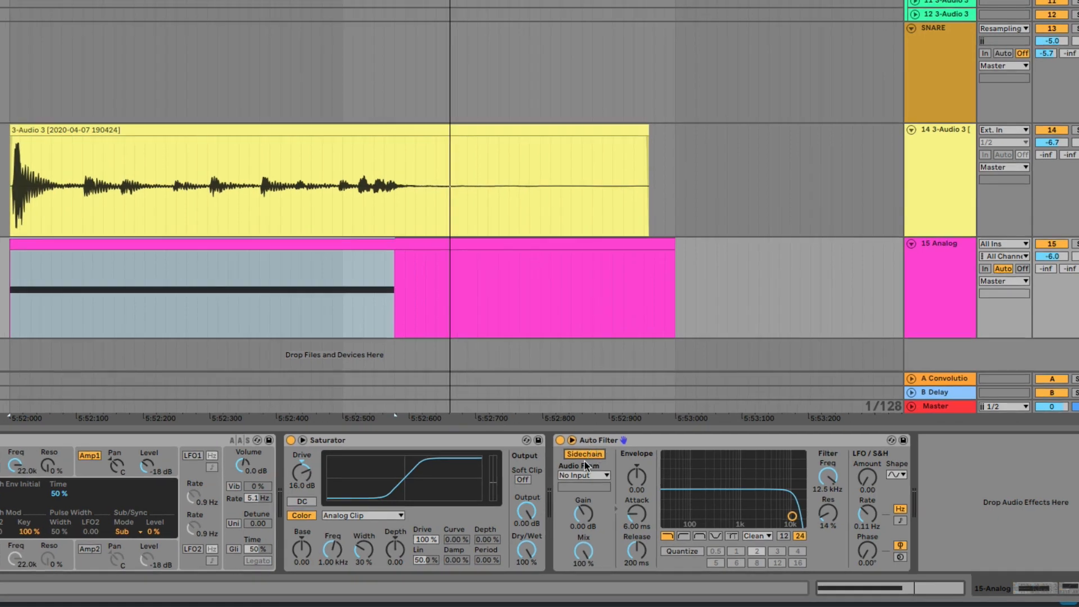
click(587, 475)
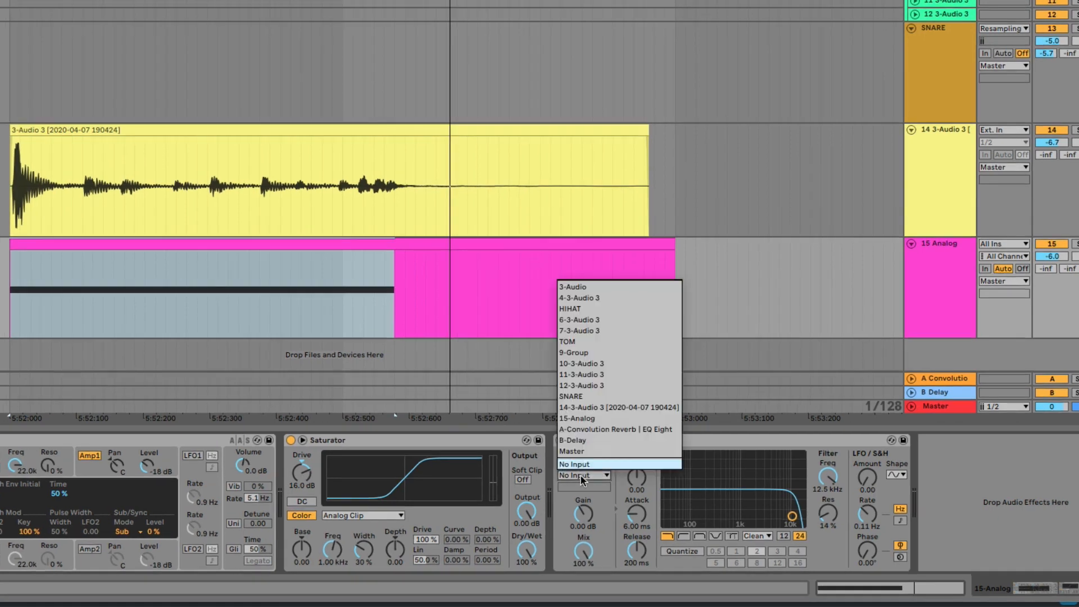
click(587, 407)
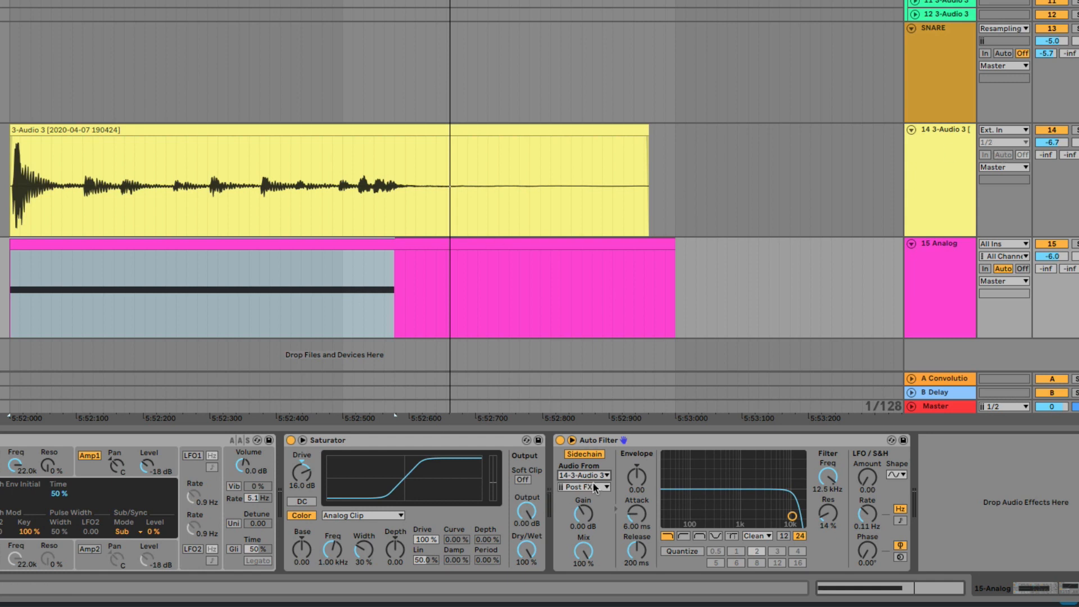
- Lower Auto Filter's cutoff to 80.9 Hz with 60% resonance and raise the sidechain gain to 11.9 dB, auditioning the result
drag(792, 515, 698, 488)
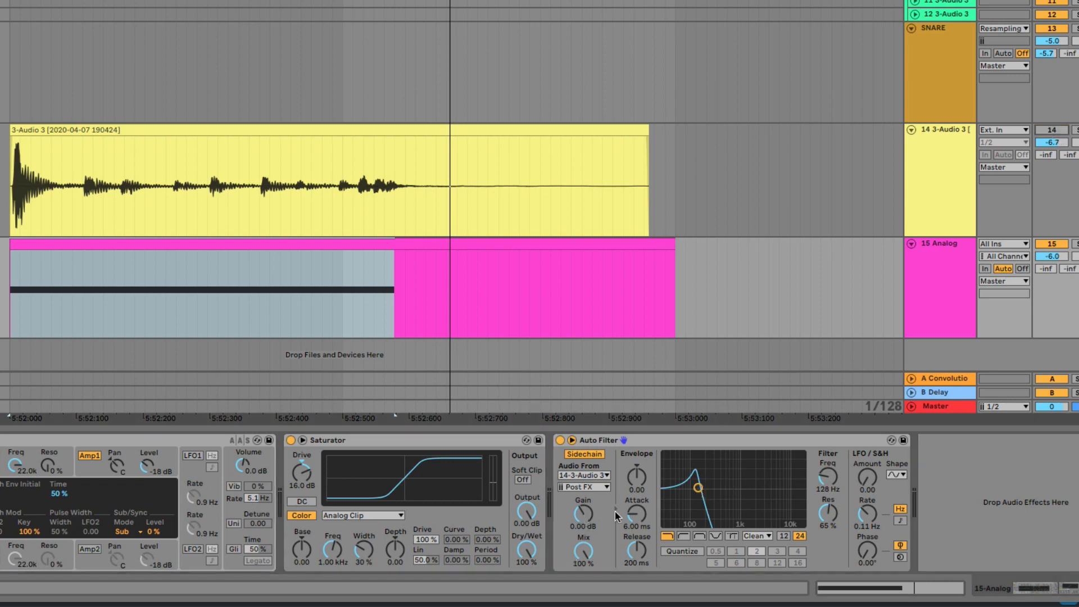
key(space)
drag(698, 488, 688, 491)
drag(576, 531, 579, 502)
key(space)
key(space)
- Set Auto Filter's envelope amount to 74.6 and its cutoff to 104 Hz with 61% resonance, auditioning repeatedly
drag(637, 481, 637, 448)
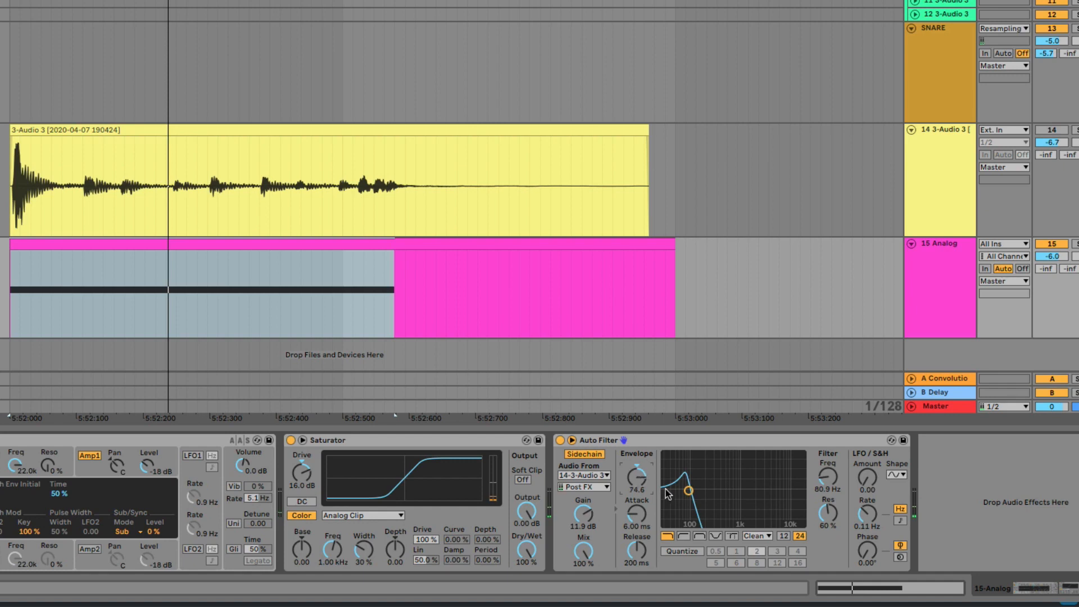
key(space)
key(space)
key(space)
drag(689, 490, 694, 489)
key(space)
key(space)
key(space)
- Shorten Auto Filter's envelope attack and release to 0.10 ms and lower the resonance to 6.9% while auditioning
drag(637, 557, 637, 590)
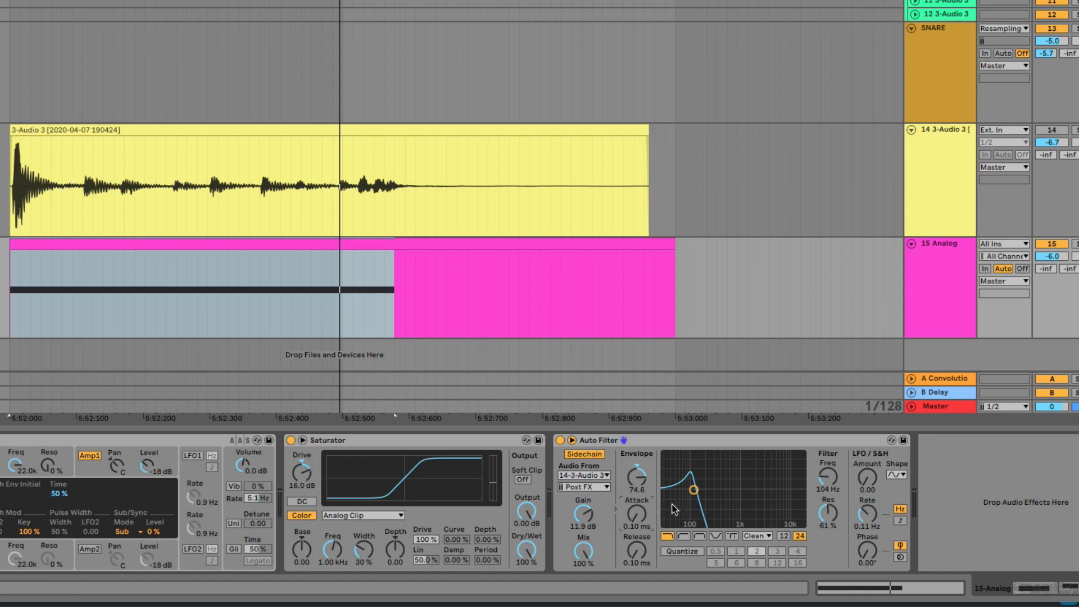
key(space)
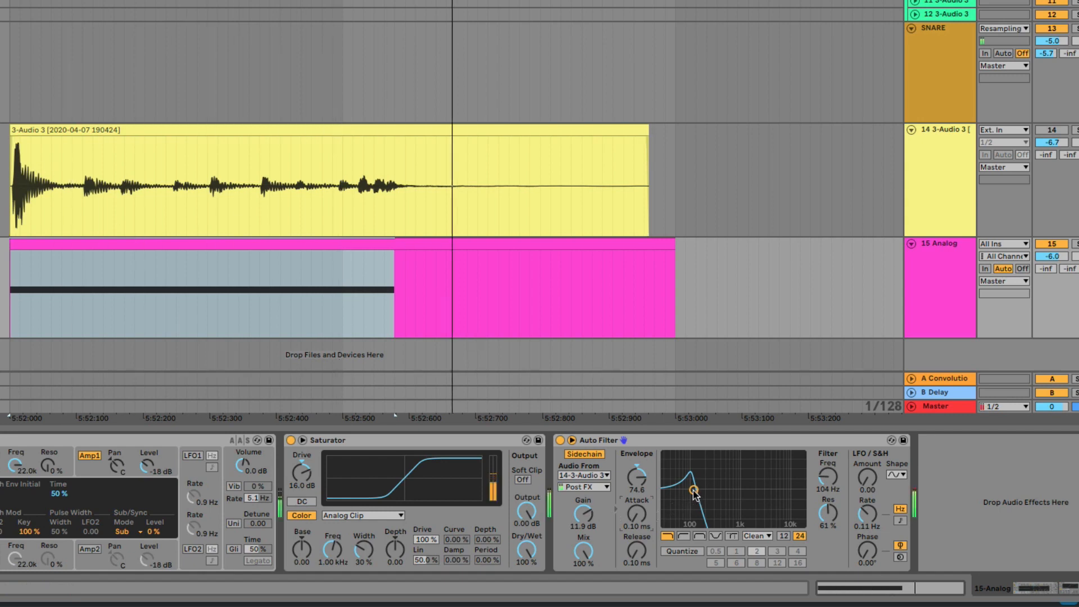
key(space)
key(space)
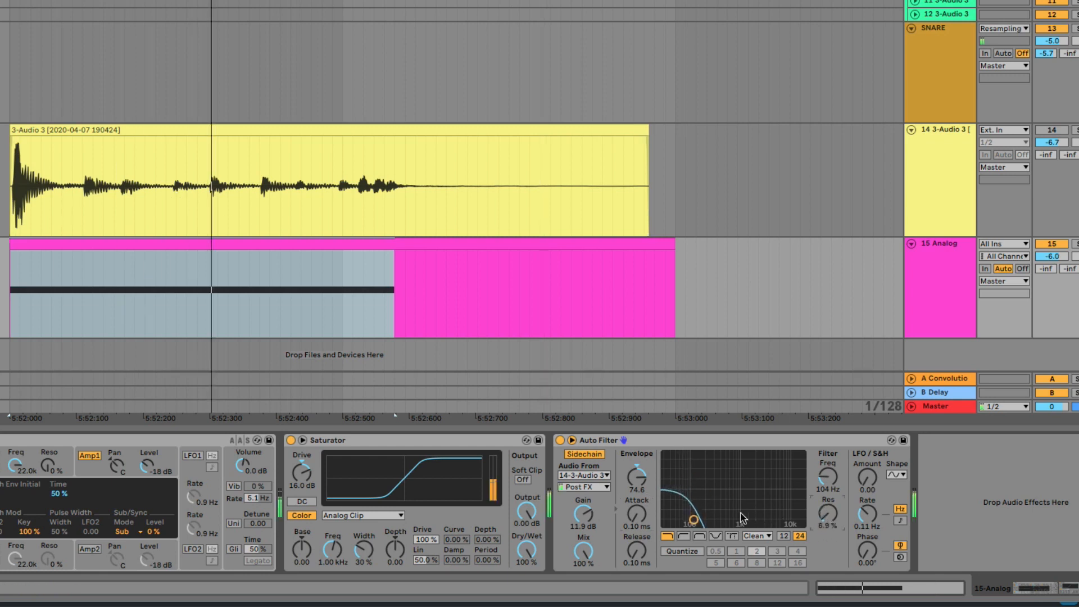
- Raise Auto Filter's envelope amount to 127 and try the cutoff at 532 Hz with 11% resonance
click(637, 465)
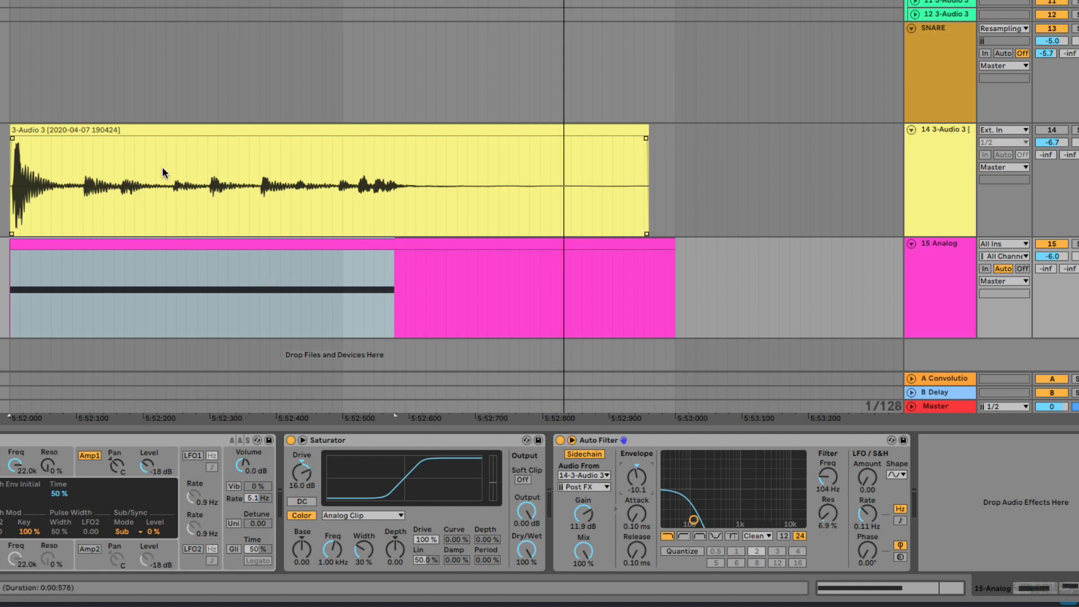
drag(636, 486, 636, 402)
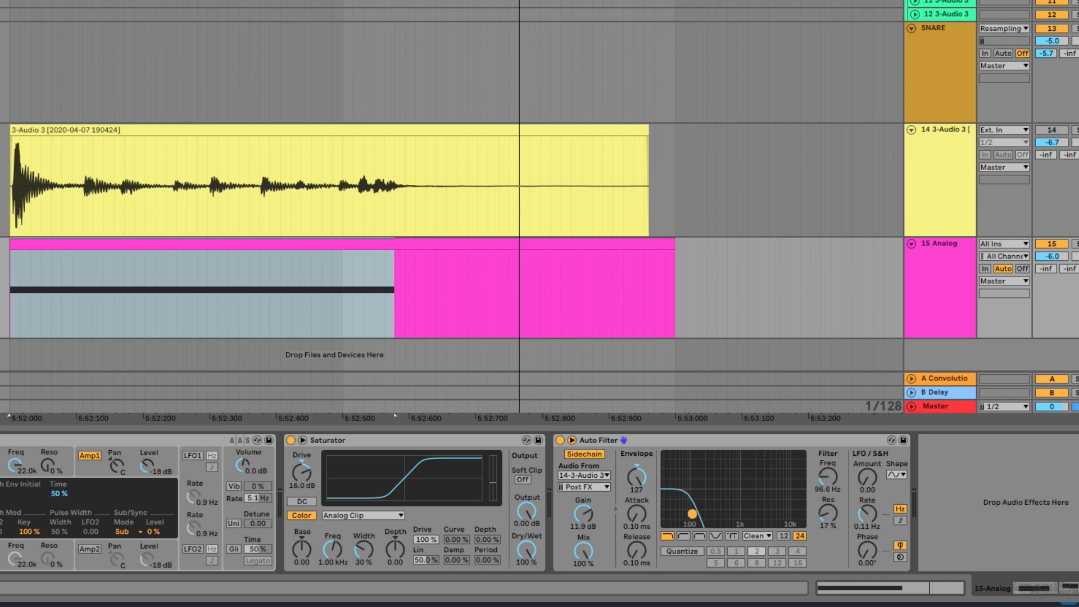
drag(696, 513, 727, 517)
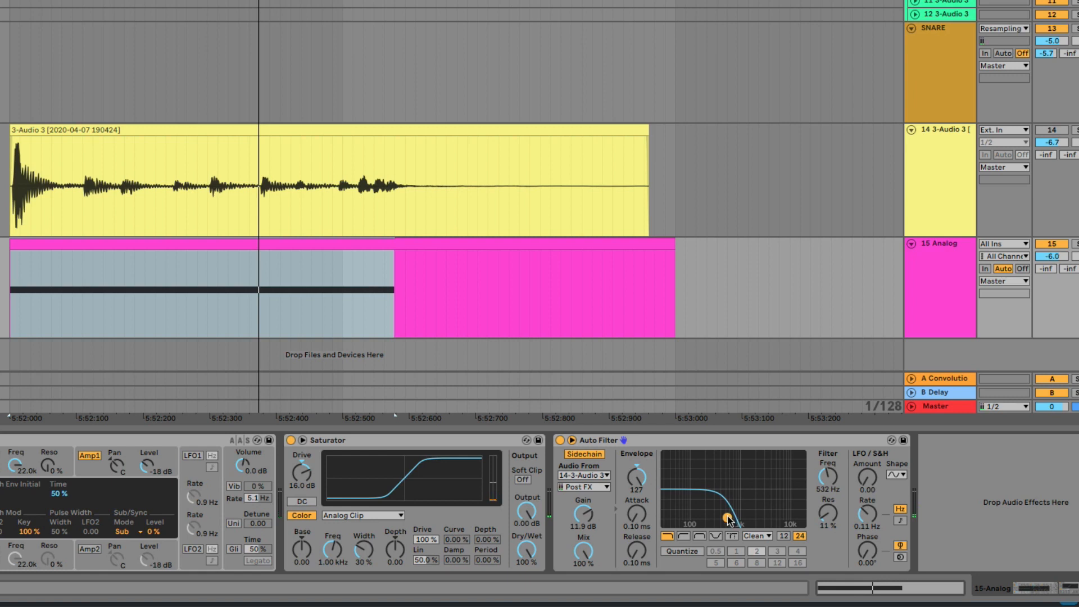
- Set Auto Filter's envelope release to 9.62 ms and bring the cutoff down to 65.4 Hz with 70% resonance
drag(727, 517, 686, 484)
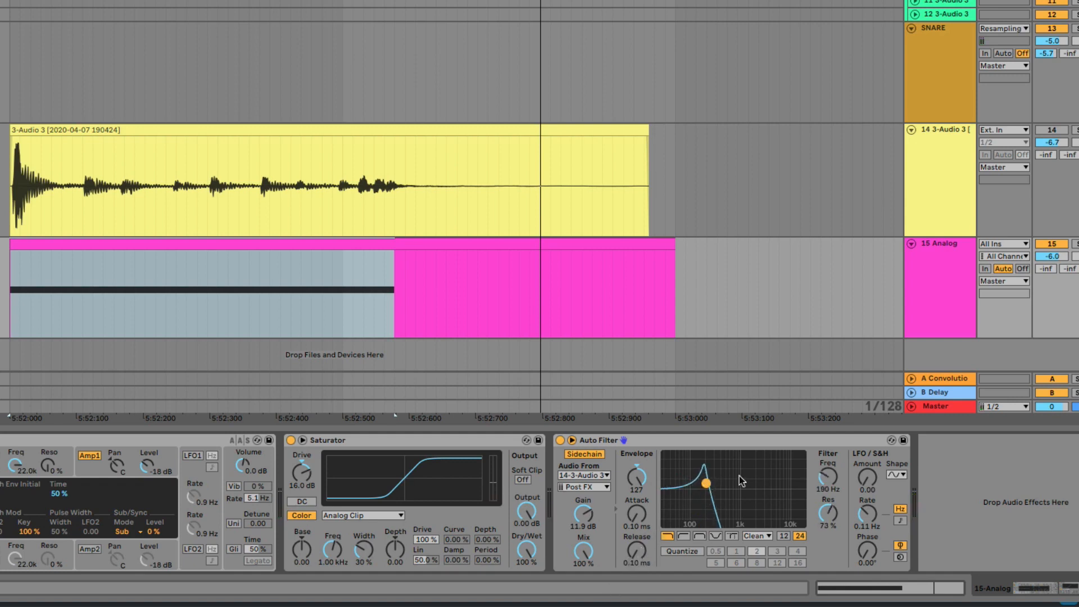
mouse_move(628, 552)
mouse_down()
mouse_move(628, 528)
mouse_move(628, 553)
mouse_move(629, 539)
mouse_up()
drag(706, 483, 684, 485)
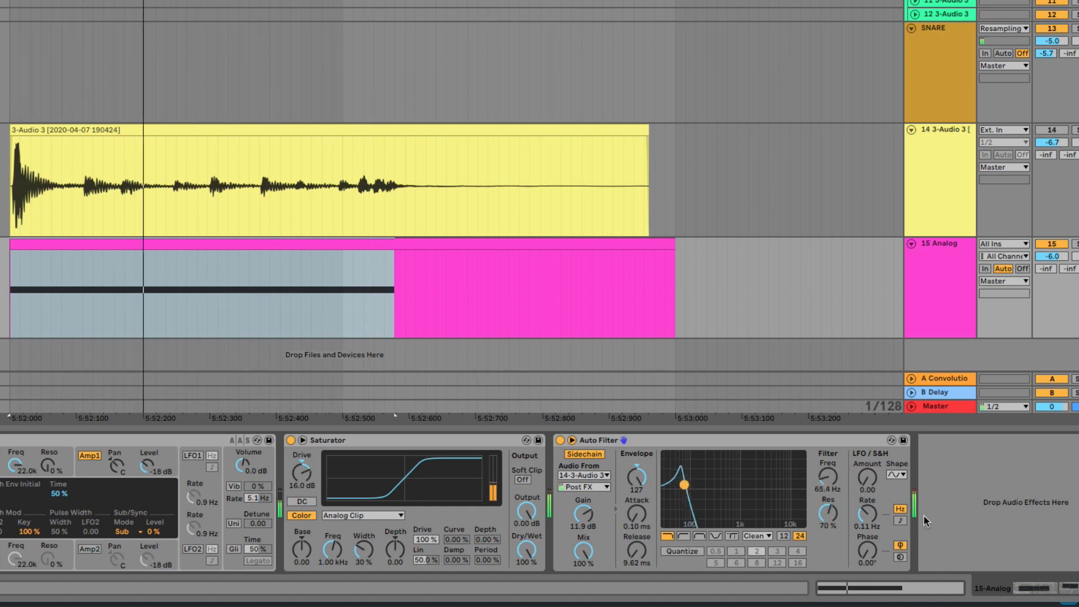
- Add a Utility after Auto Filter and lower its gain to -15.6 dB
key(ctrl+alt+b)
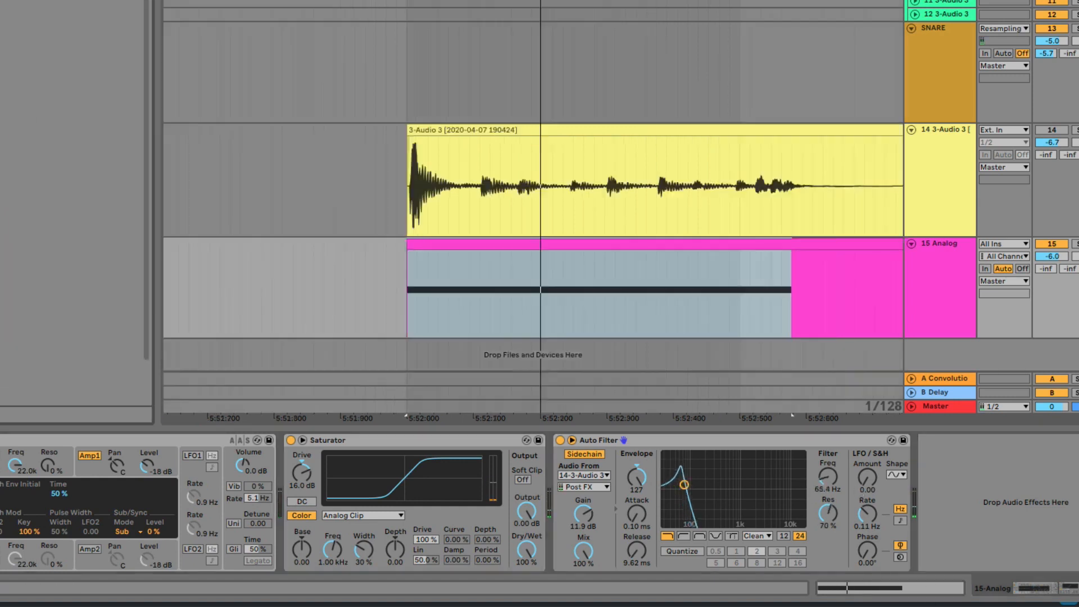
drag(71, 370, 926, 506)
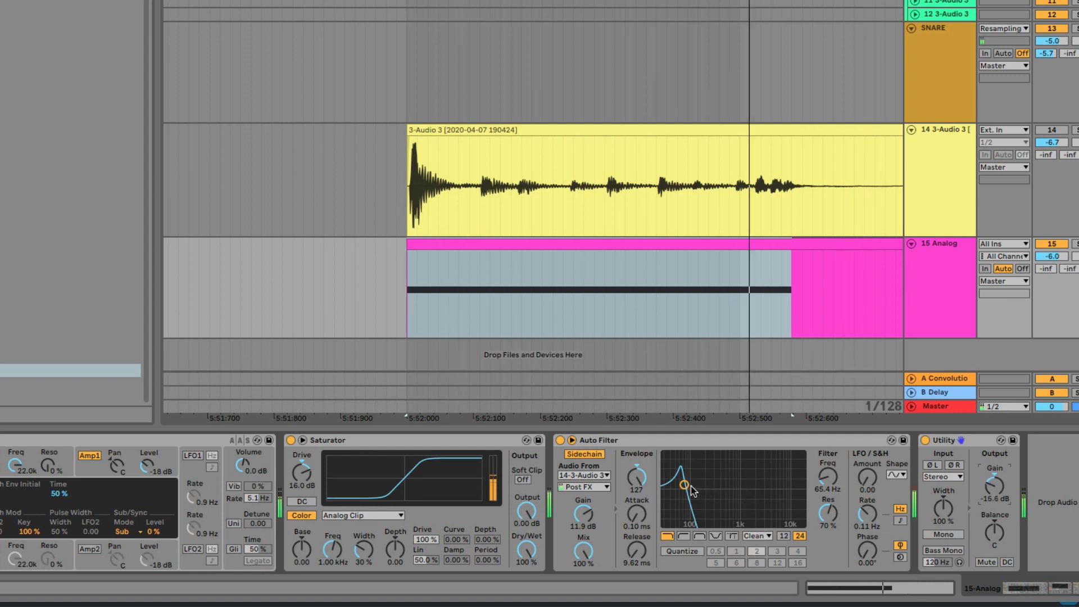
- Reduce Auto Filter's envelope amount to 98.8 and set the cutoff to 33.3 Hz with 76% resonance, auditioning the change
mouse_move(684, 484)
mouse_down()
mouse_move(672, 477)
mouse_move(699, 486)
mouse_move(670, 478)
mouse_up()
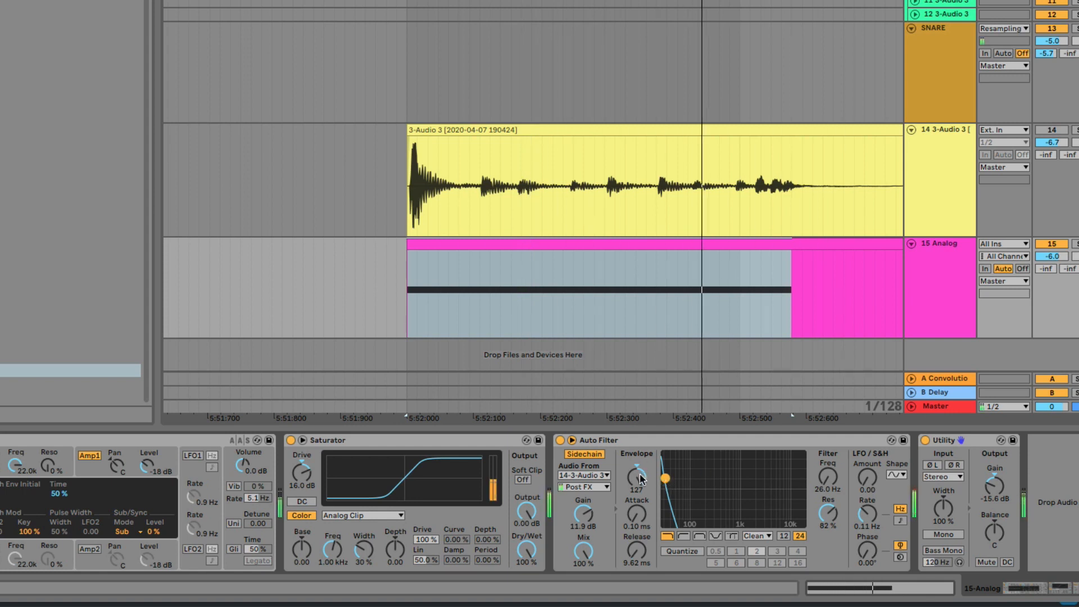
mouse_move(636, 479)
mouse_down()
mouse_move(637, 506)
mouse_move(636, 485)
mouse_up()
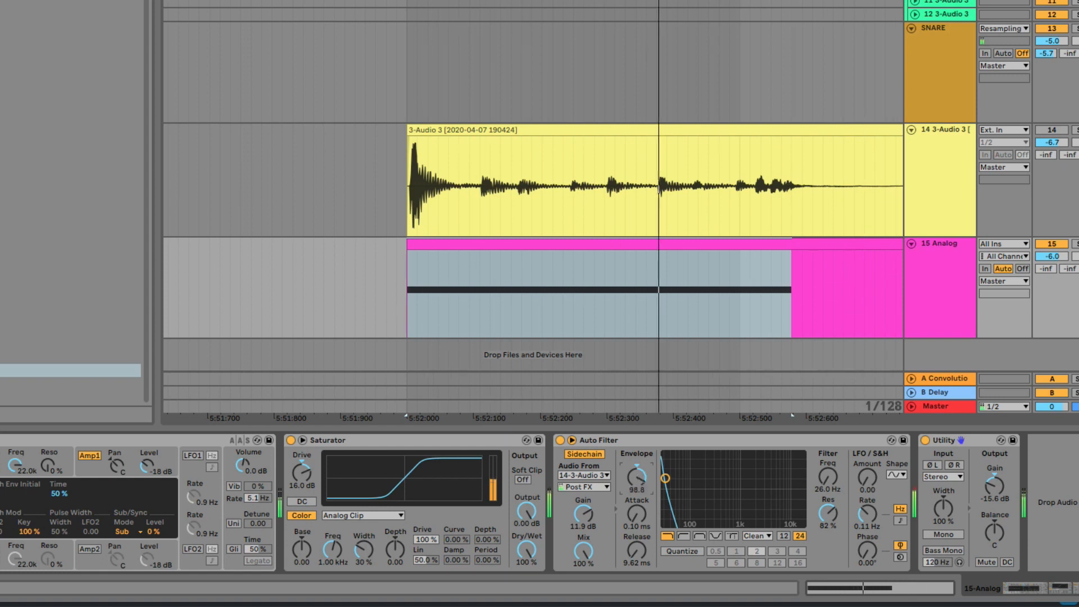
drag(668, 484, 670, 481)
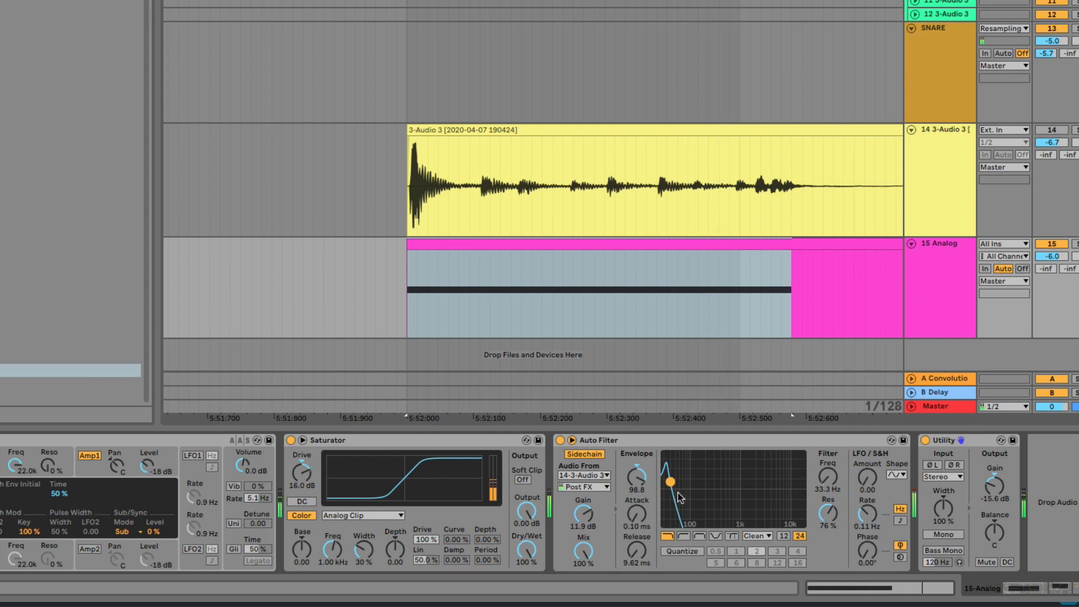
key(space)
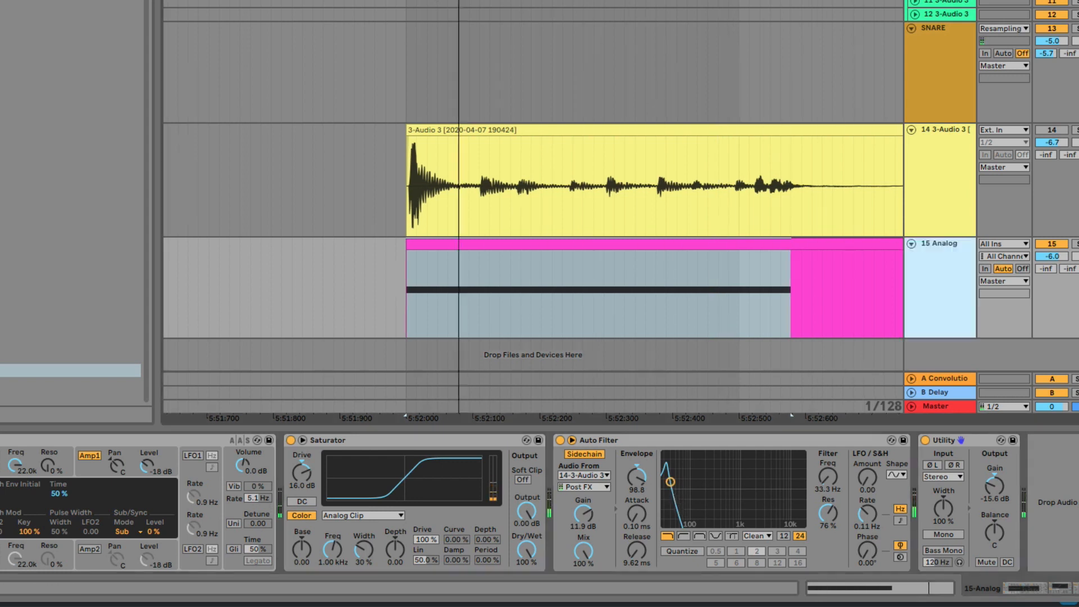
- Add an EQ Eight after the Utility and play the loop through it
scroll(382, 167, right, 2)
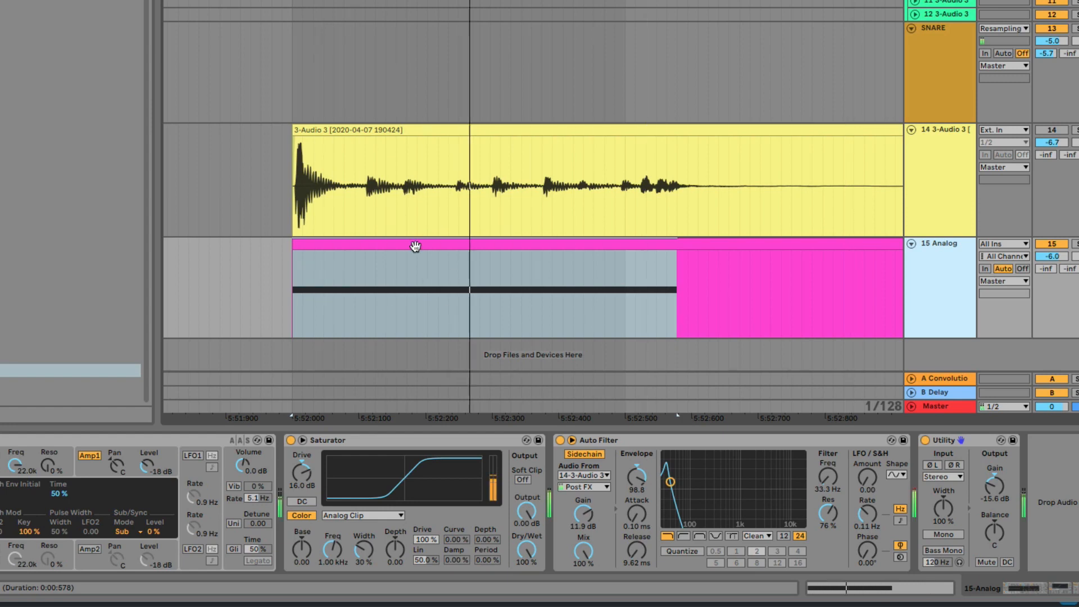
scroll(382, 154, down, 2)
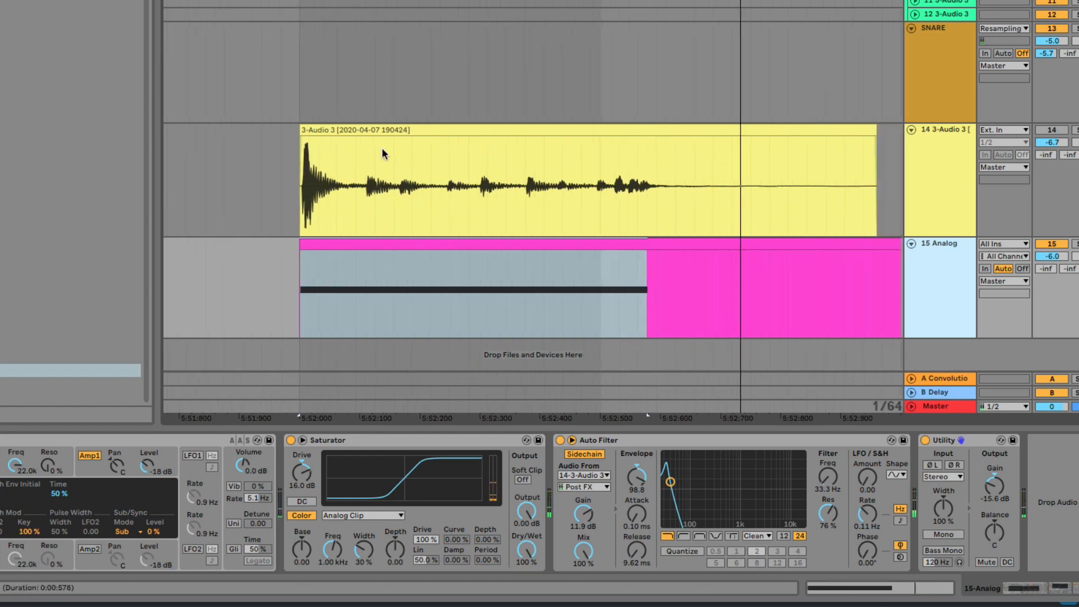
double_click(34, 65)
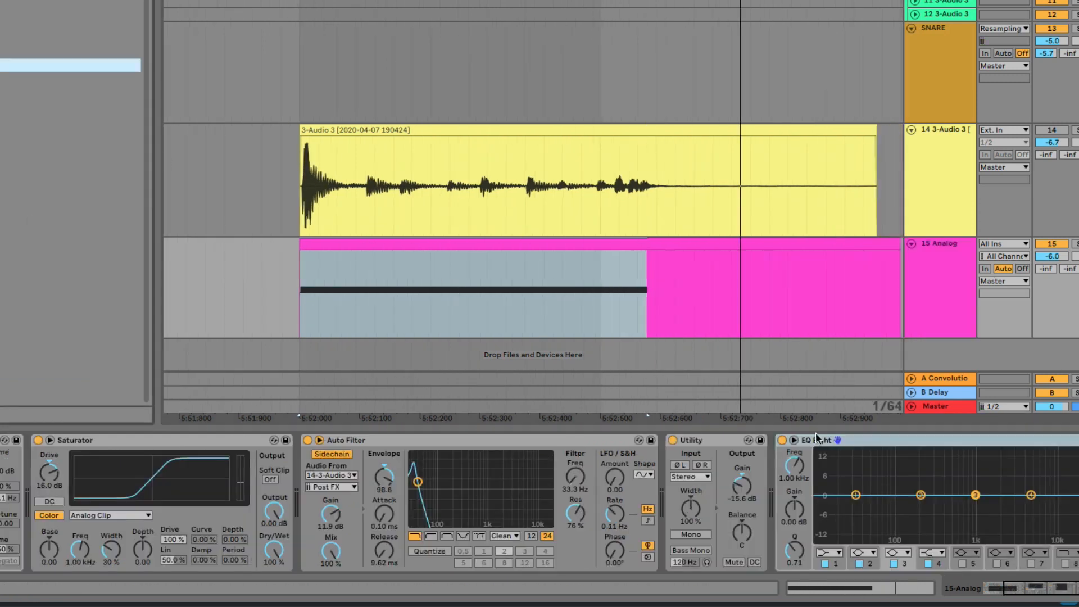
scroll(797, 444, right, 2)
key(space)
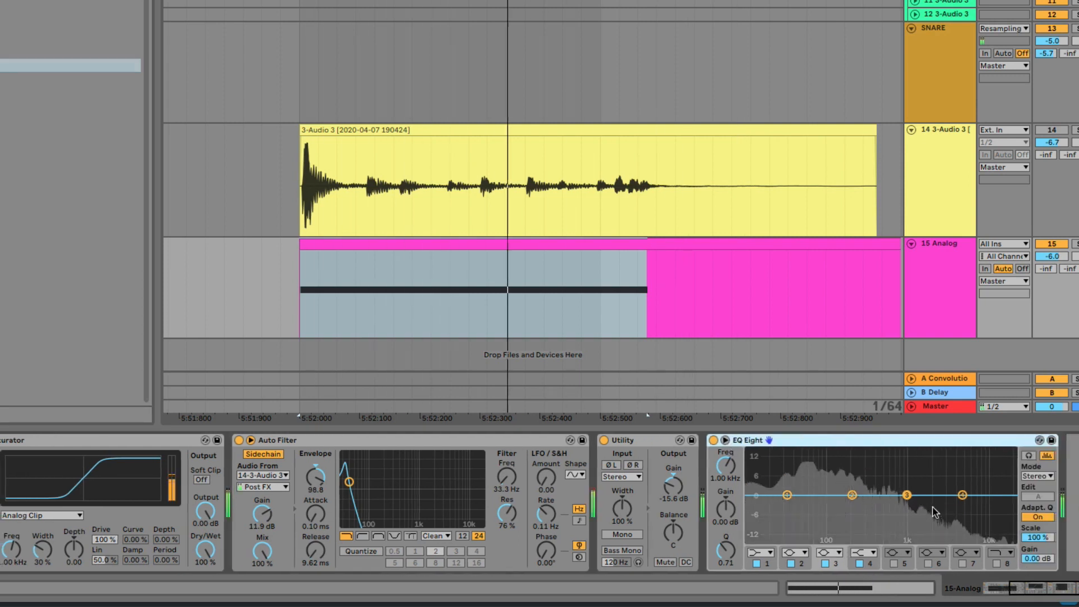
- Set EQ Eight's first band to a low cut at 35.2 Hz with Q 0.66 and turn off bands 2, 3 and 4
click(760, 552)
click(762, 467)
mouse_move(788, 508)
mouse_down()
mouse_move(832, 520)
mouse_move(791, 510)
mouse_up()
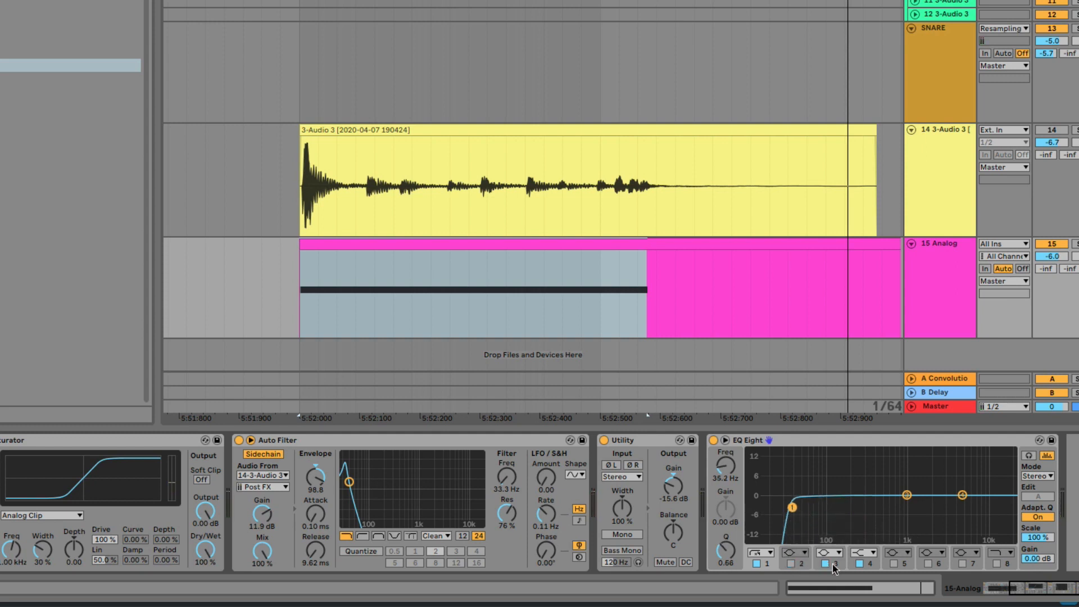
click(860, 564)
- Play the loop repeatedly to audition the Analog note through the sidechained Auto Filter and the low cut
scroll(633, 86, up, 1)
key(space)
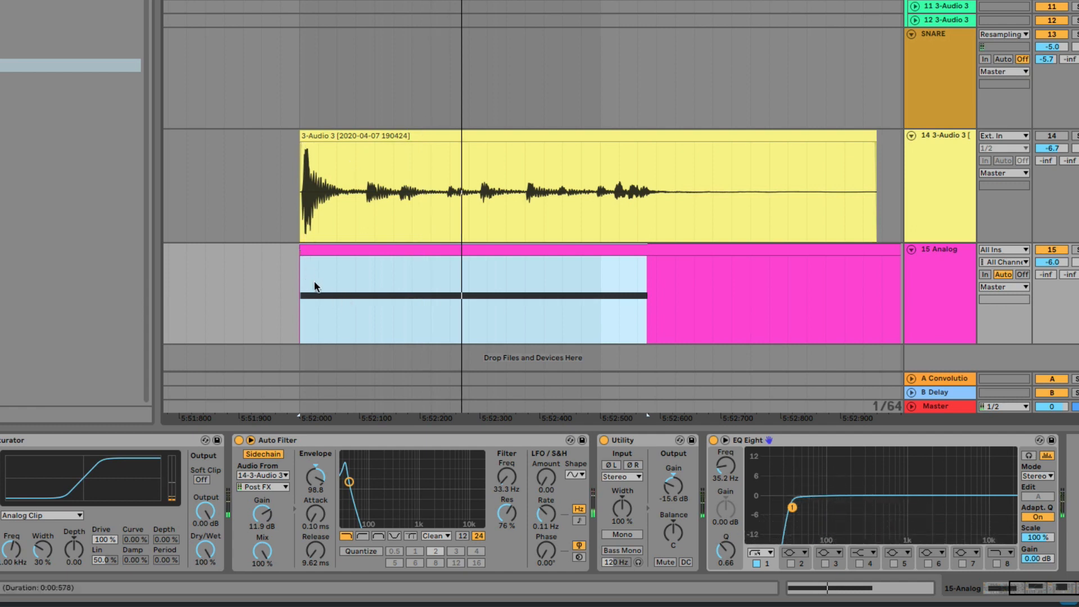
key(space)
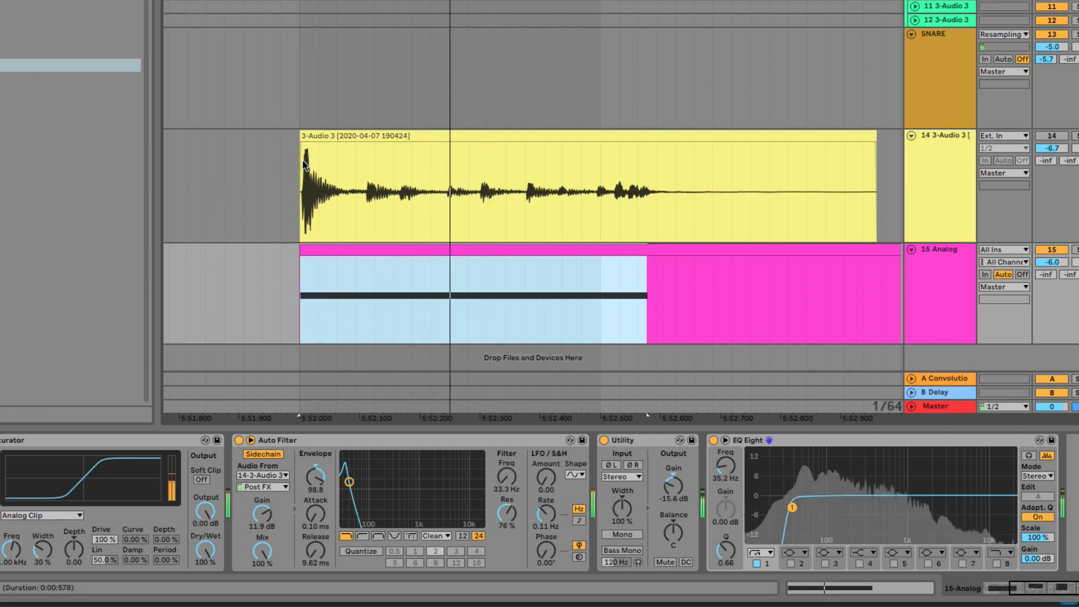
key(space)
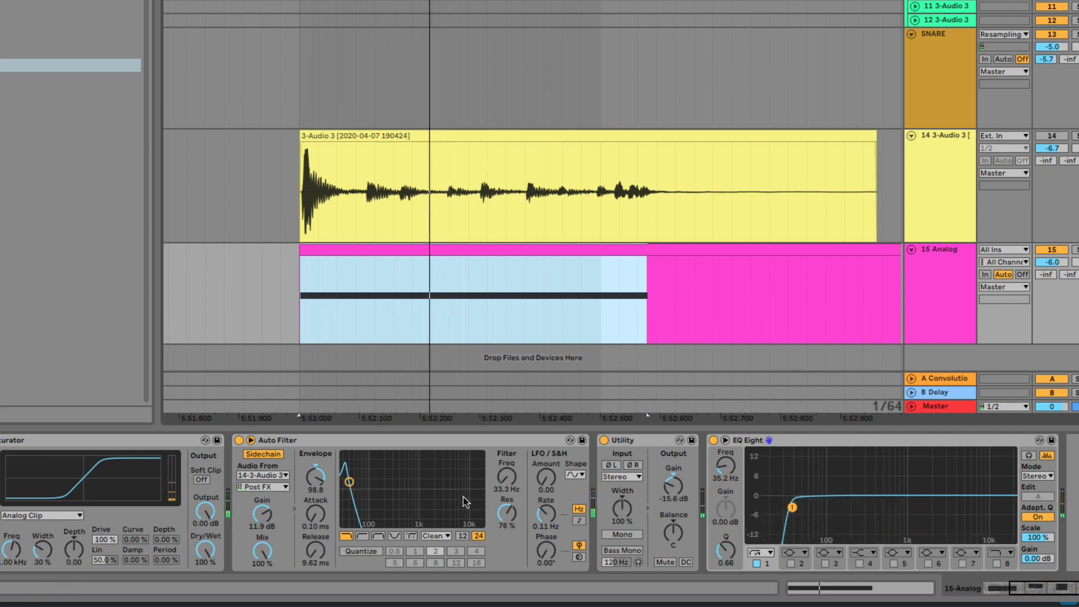
key(space)
key(space)
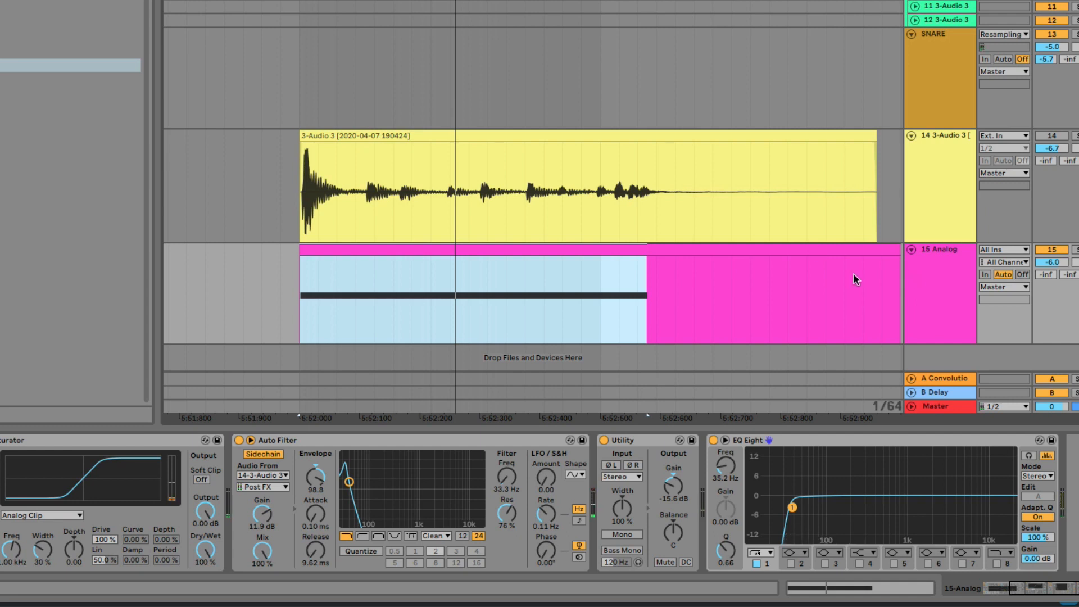
scroll(847, 219, down, 1)
click(946, 275)
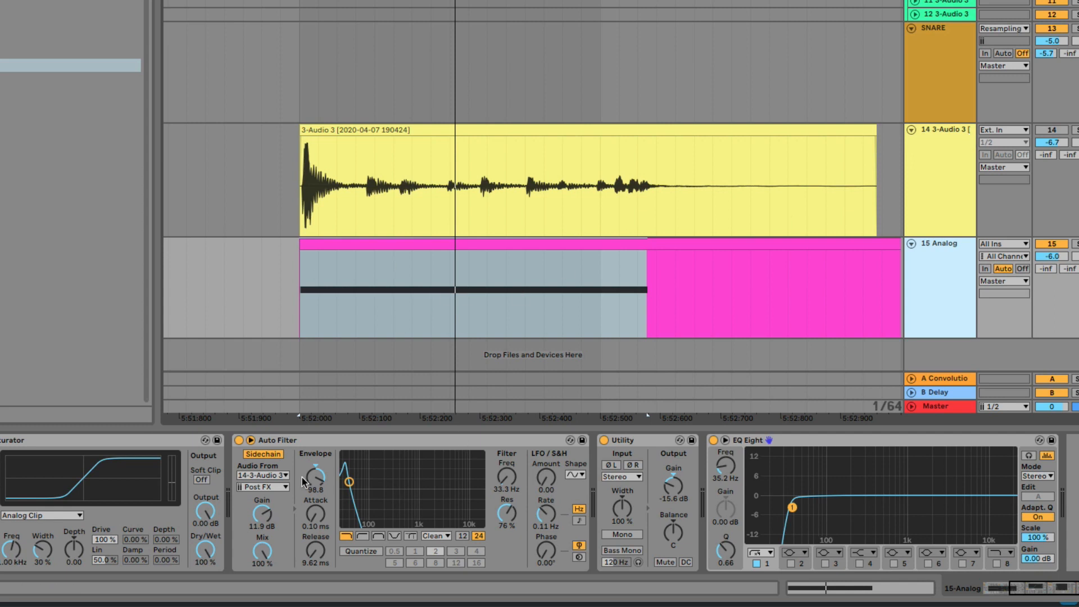
key(space)
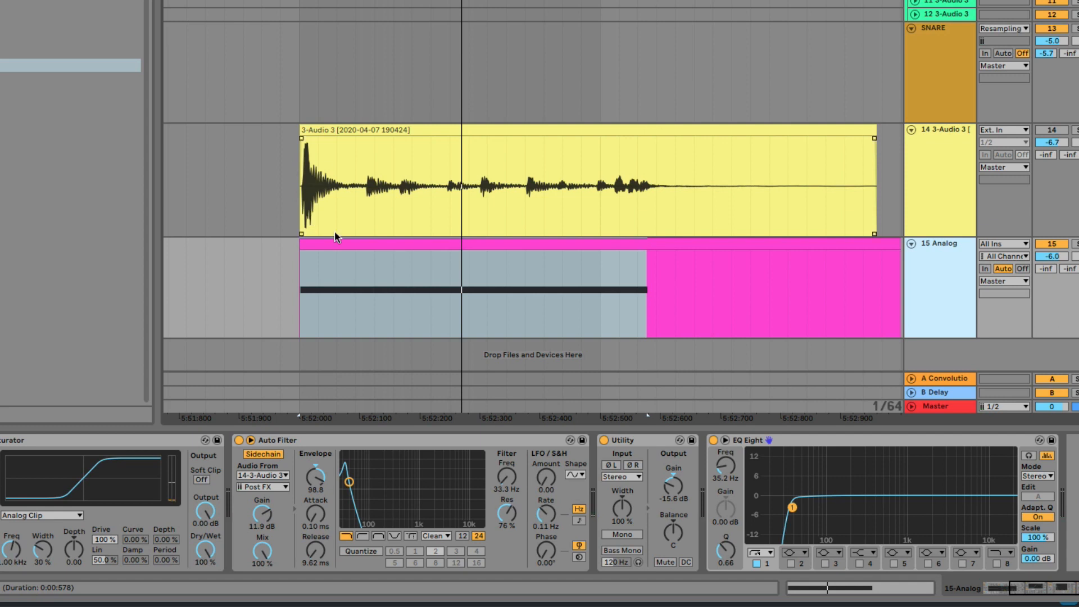
key(space)
- Set Auto Filter's envelope amount to 111, auditioning the loop at lower and higher amounts
drag(315, 478, 315, 531)
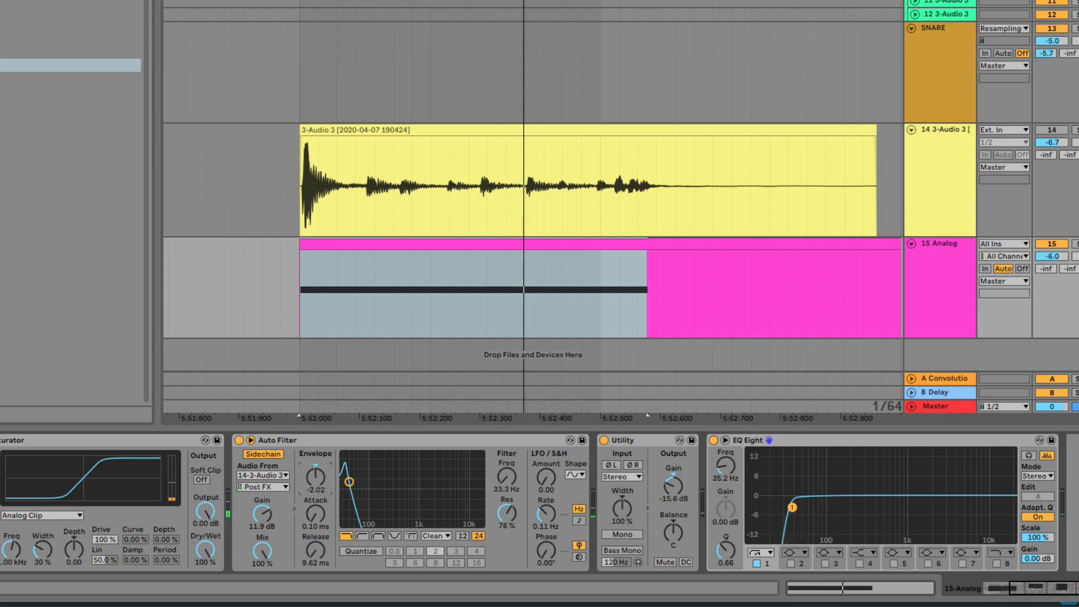
key(space)
key(space)
key(space)
key(space)
key(space)
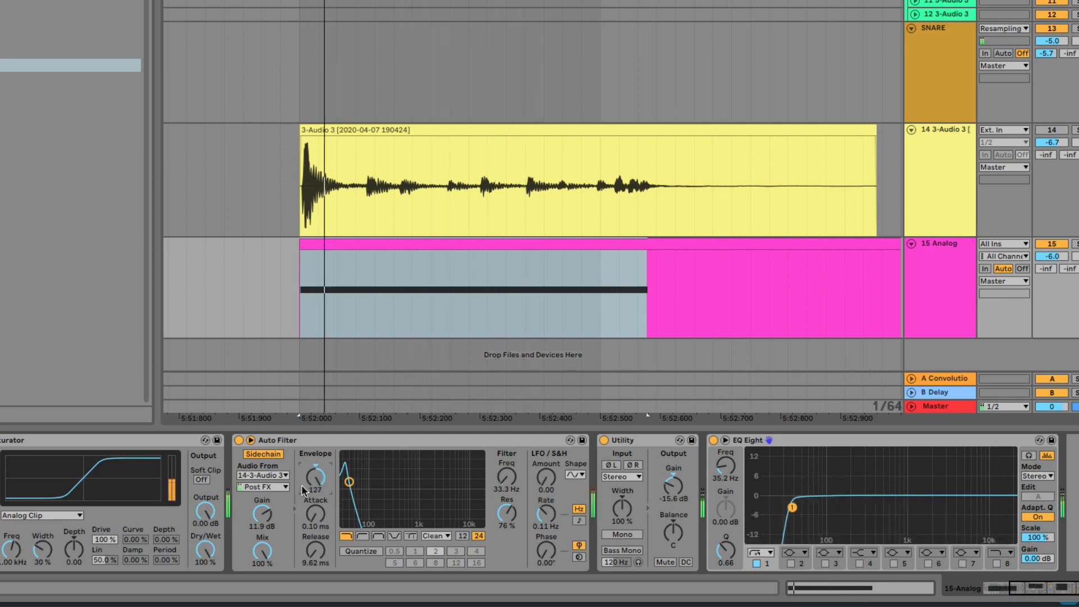
mouse_move(314, 479)
mouse_down()
mouse_move(314, 494)
mouse_move(315, 470)
mouse_up()
key(space)
key(space)
key(space)
key(space)
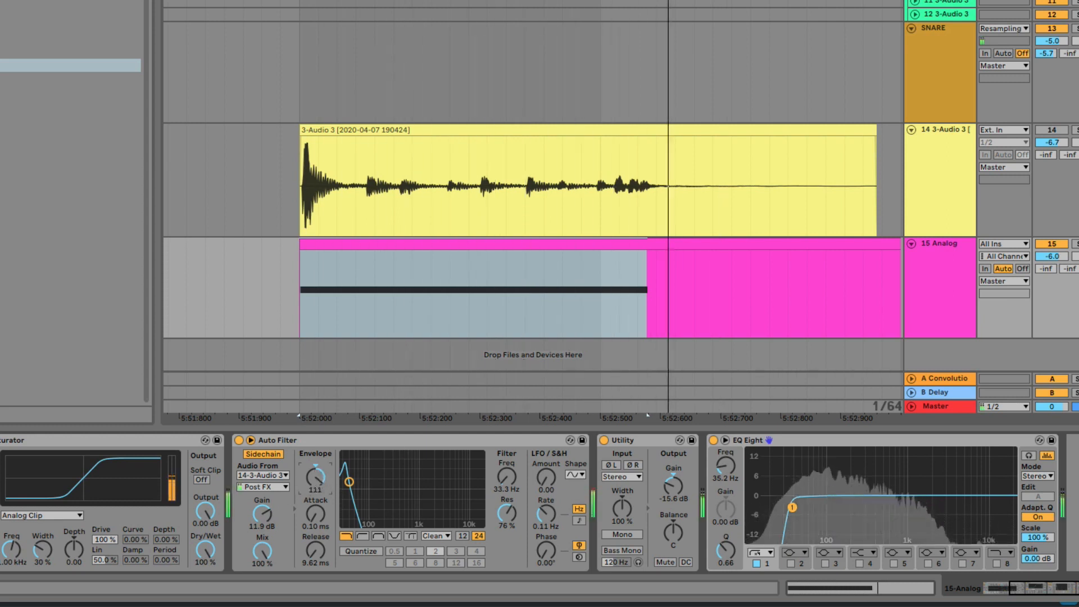
key(space)
key(space)
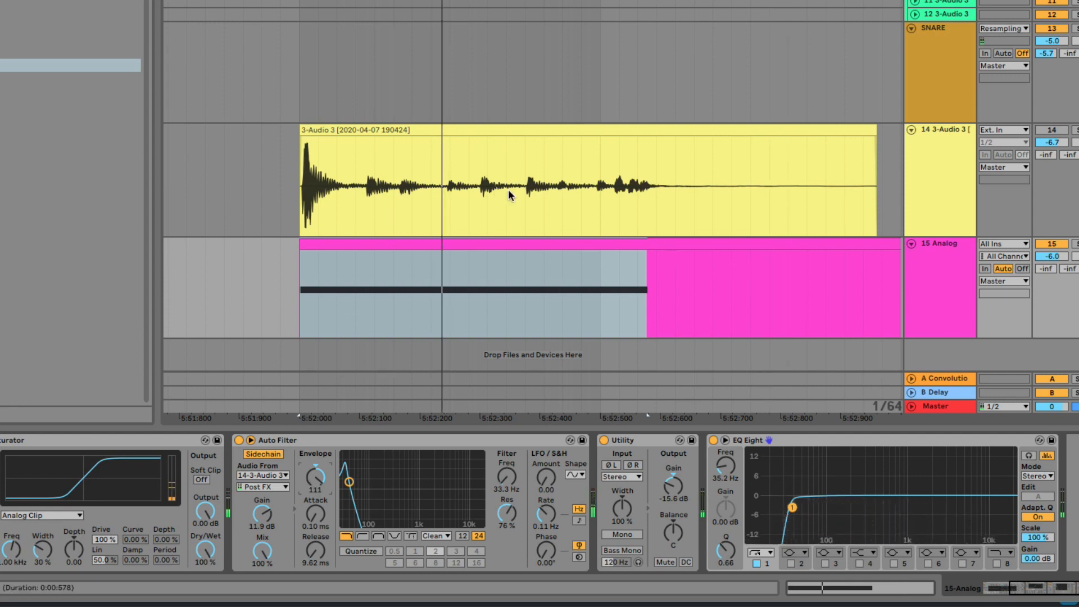
- Automate Auto Filter's envelope amount on the Analog track to ramp from a lower level up to 111 shortly after the note starts, auditioning it
key(a)
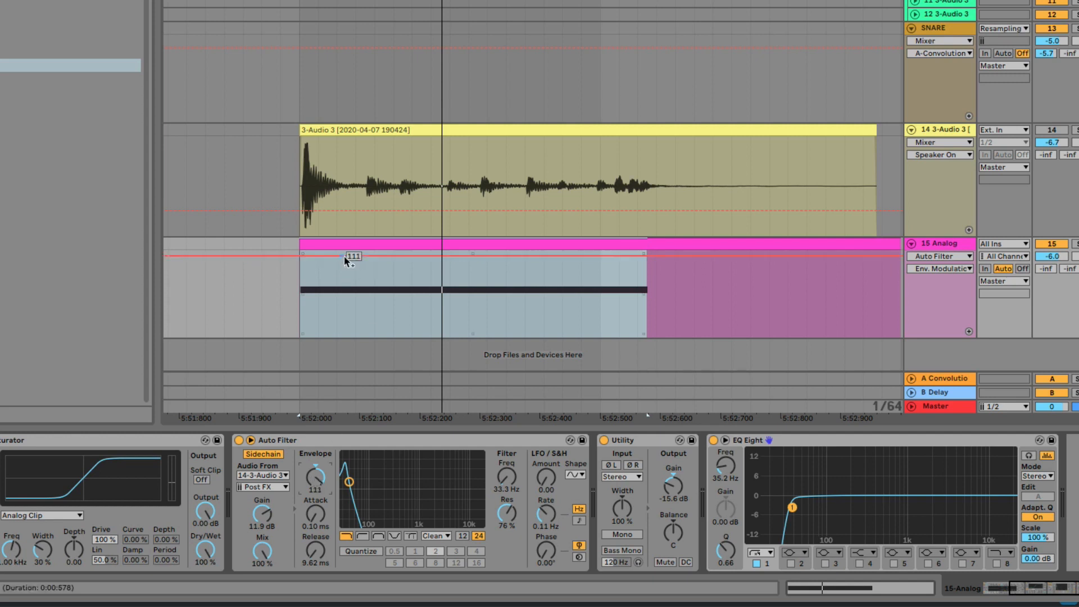
drag(319, 256, 318, 324)
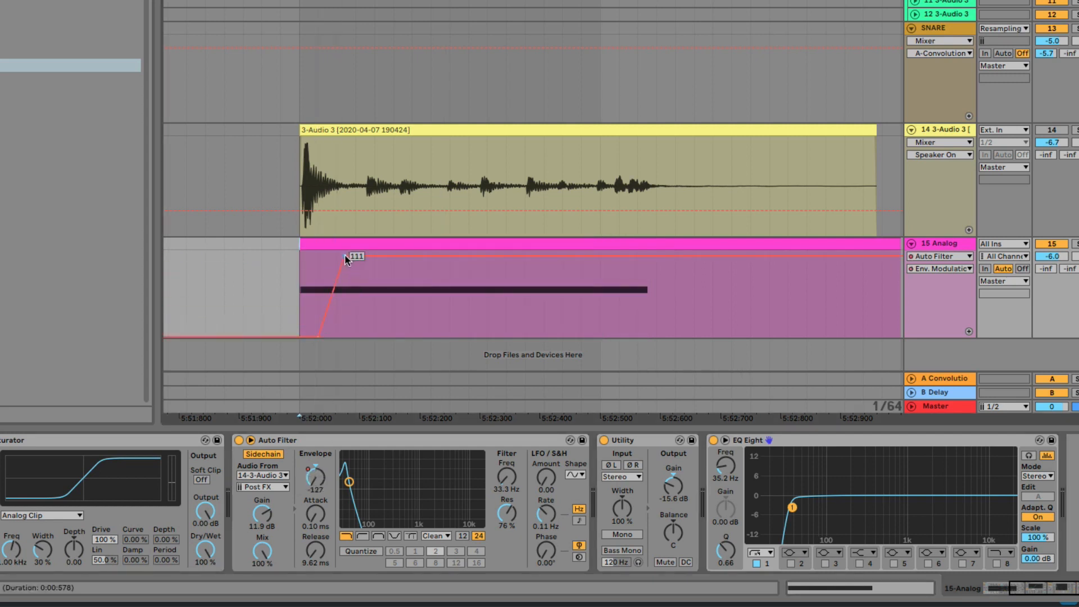
drag(345, 256, 355, 256)
key(space)
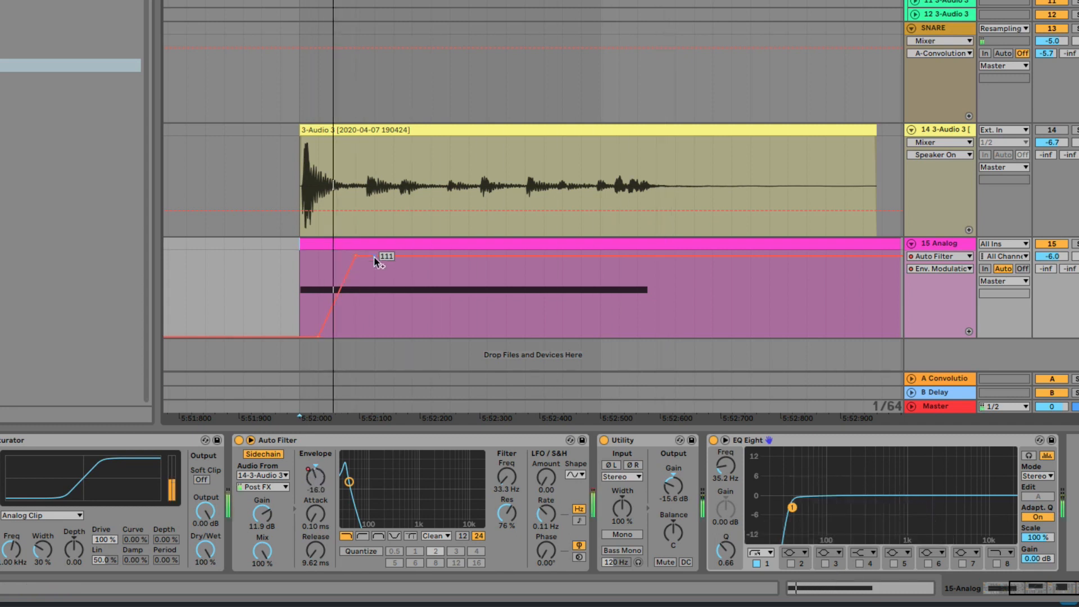
drag(318, 336, 336, 287)
key(space)
key(space)
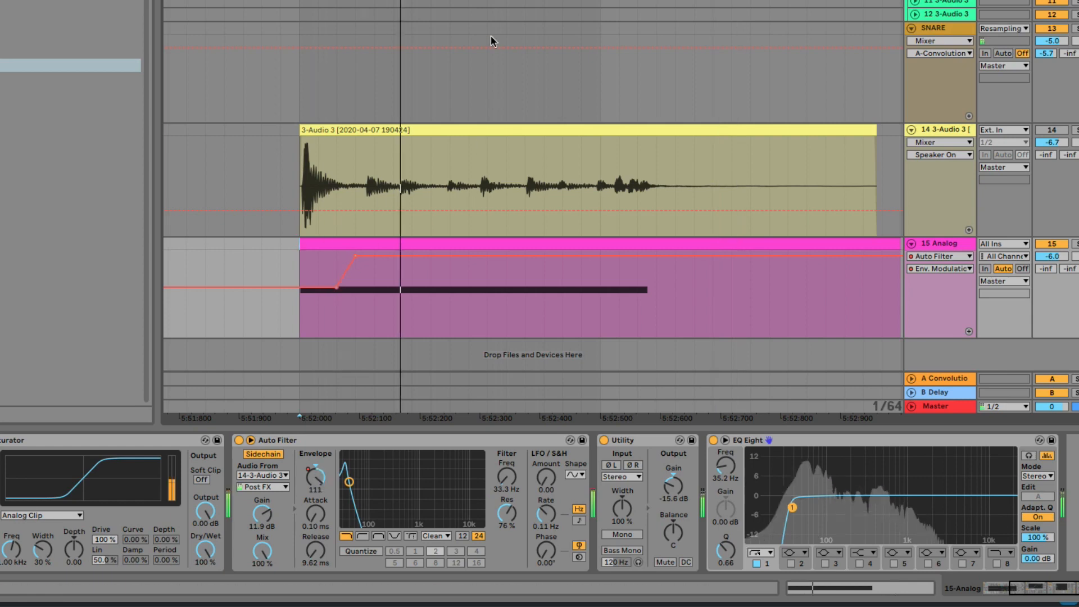
key(space)
mouse_move(449, 2)
mouse_down()
mouse_move(445, 67)
mouse_move(445, 34)
mouse_up()
key(space)
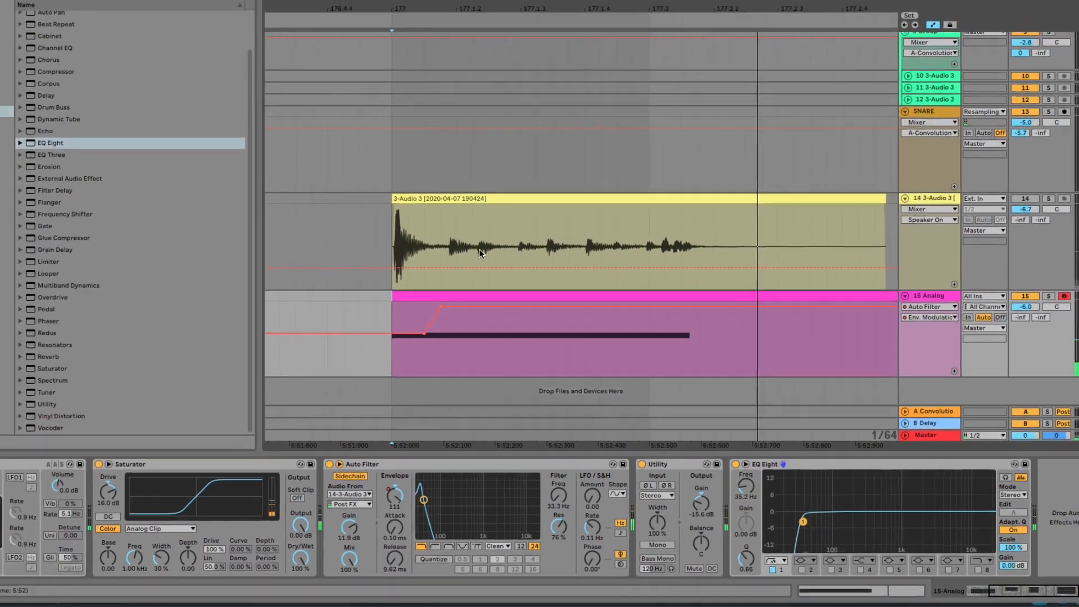
- Reactivate audio track 14 in the mixer and lower its volume to -9.6 dB while the loop plays
key(Tab)
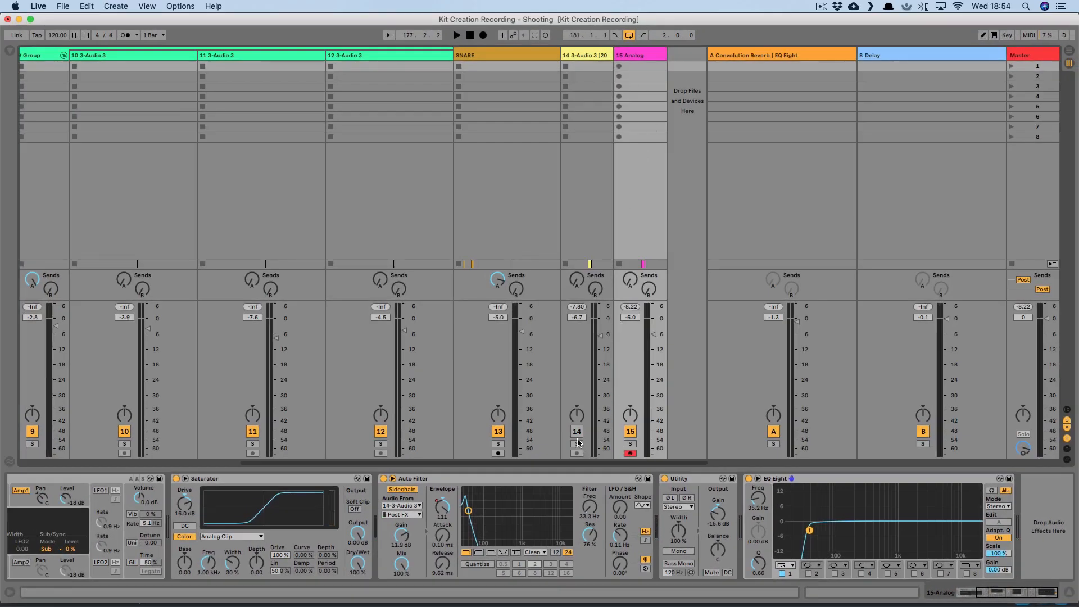
click(577, 432)
key(space)
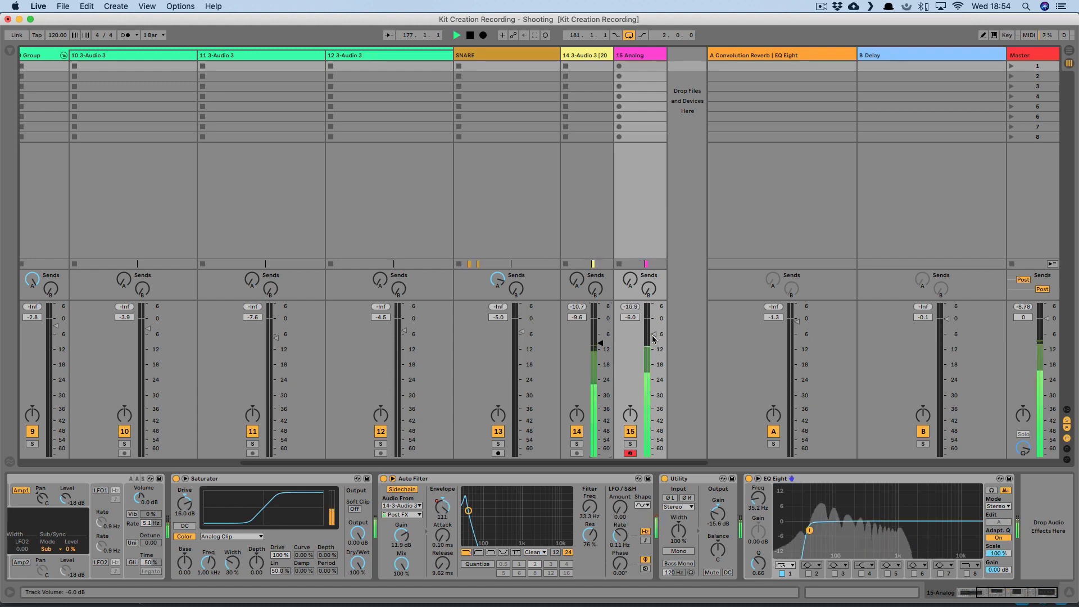
key(space)
key(Tab)
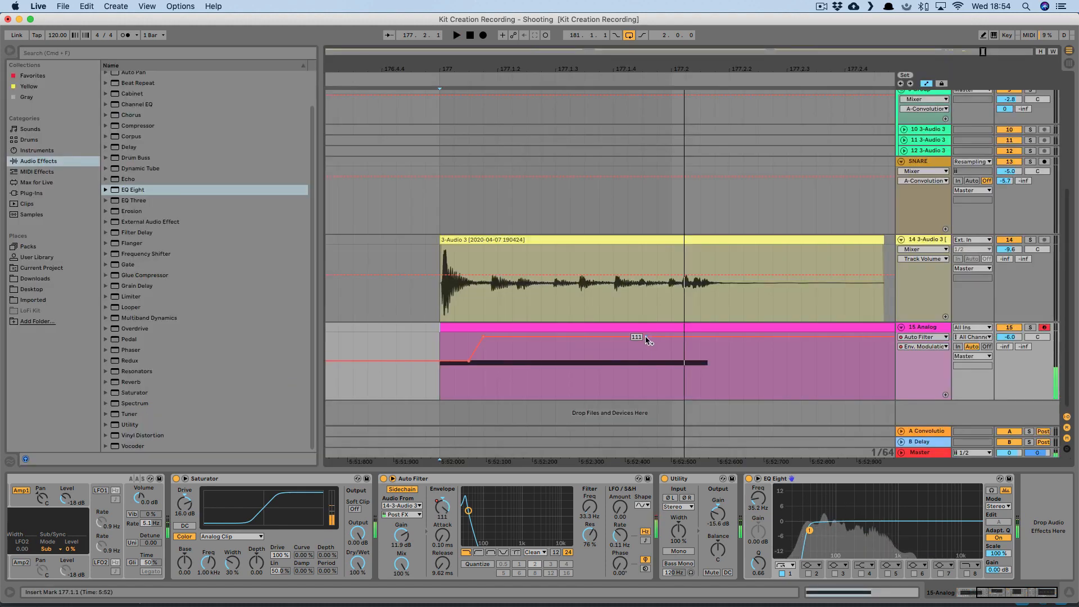
- Play the layered hit and switch the Analog track off and on to compare the sound with and without it
drag(608, 65, 560, 62)
key(space)
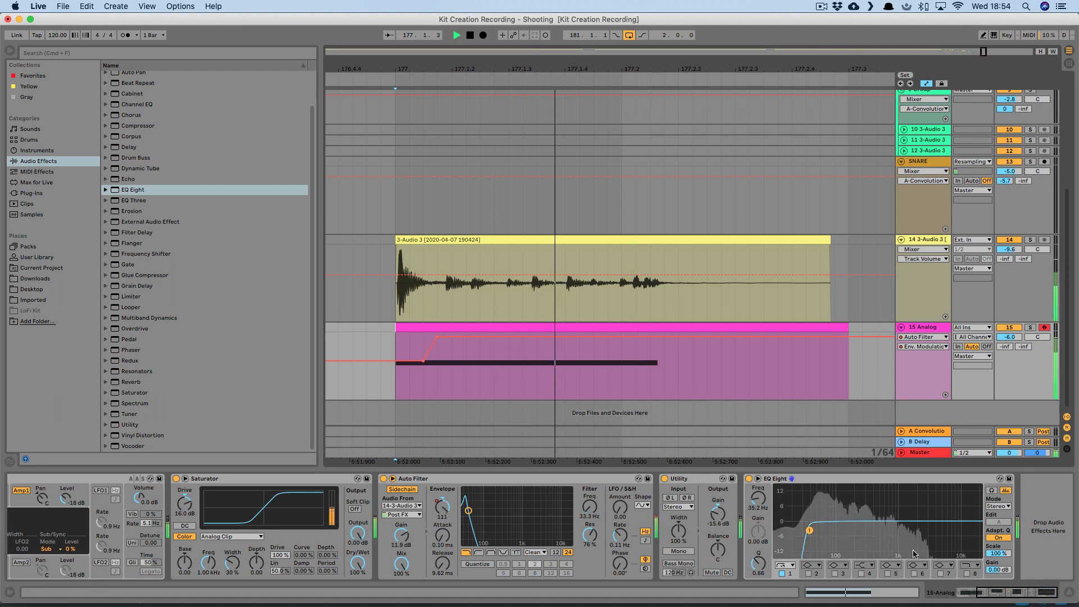
key(space)
key(space)
click(1009, 329)
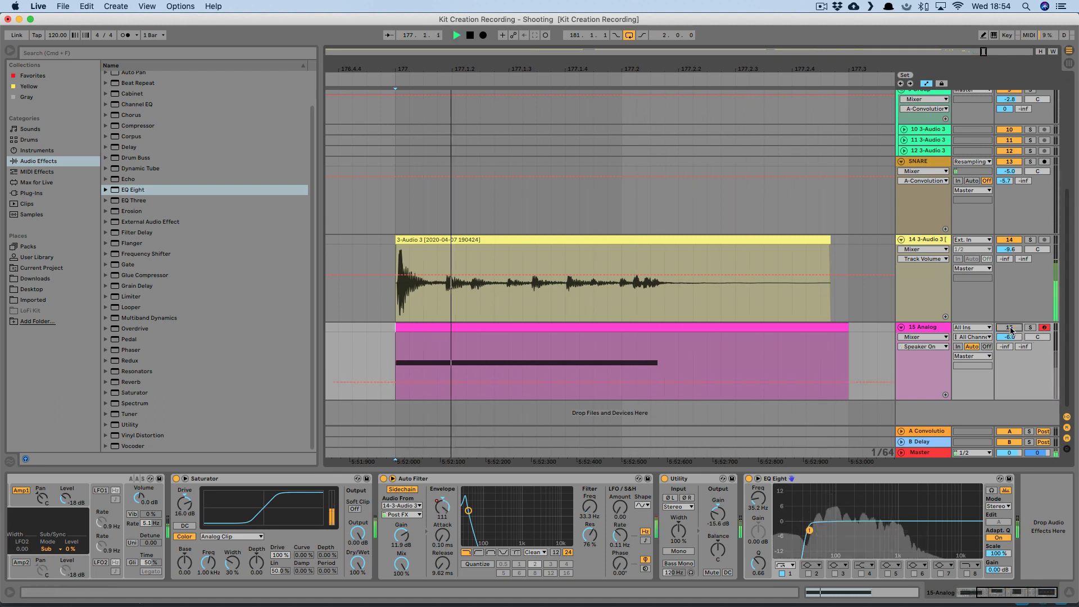
click(1009, 329)
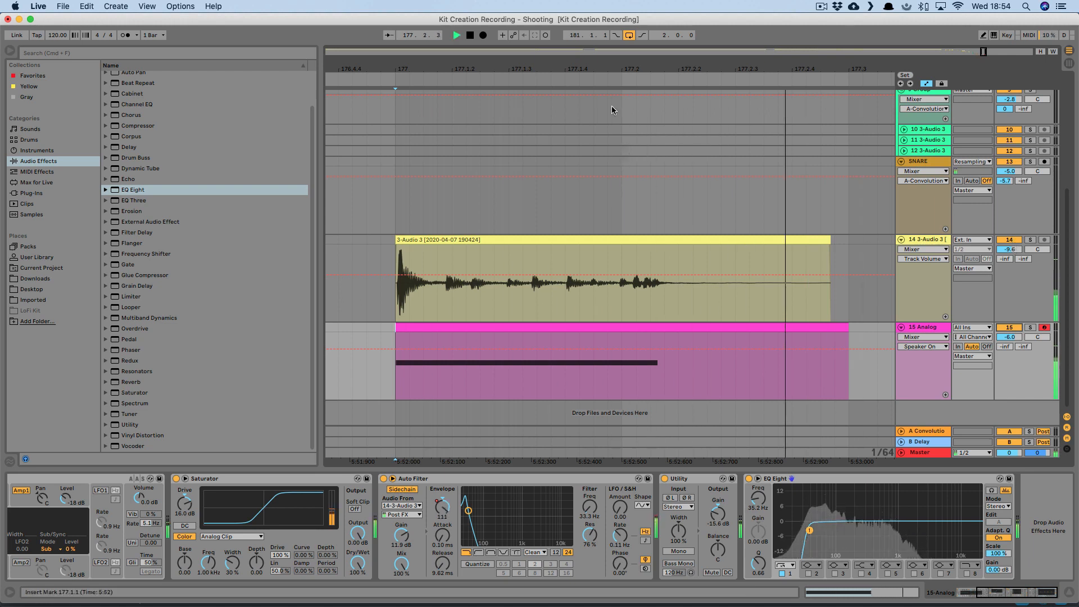
- Trim the end of the recorded hit's clip on track 14 to 177.2.2 and play the shortened layer
drag(589, 72, 589, 67)
drag(770, 251, 656, 251)
key(space)
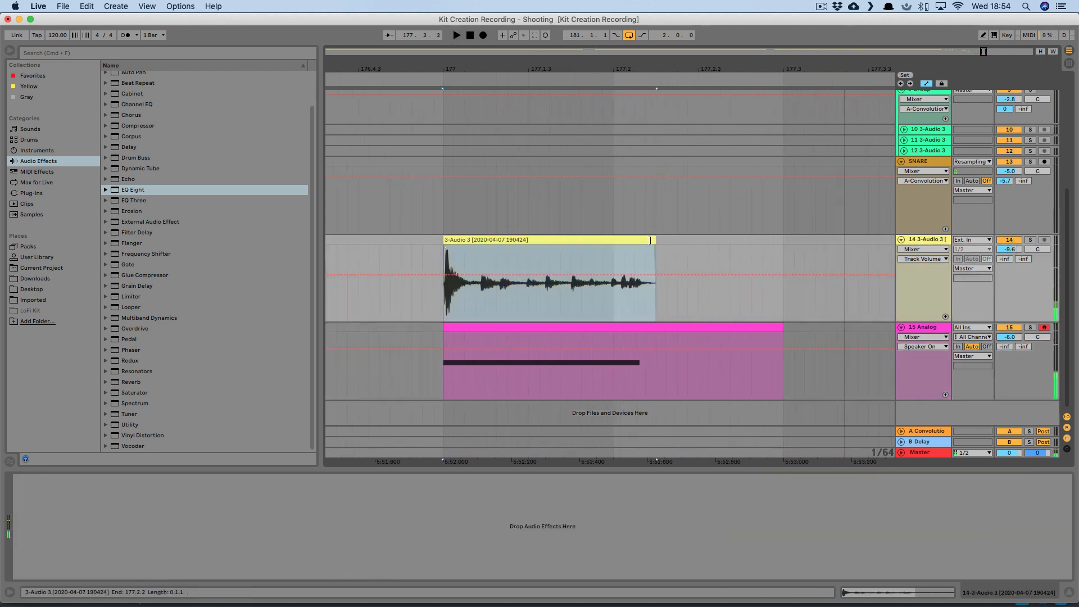
key(space)
key(space)
scroll(578, 68, up, 1)
drag(577, 68, 601, 66)
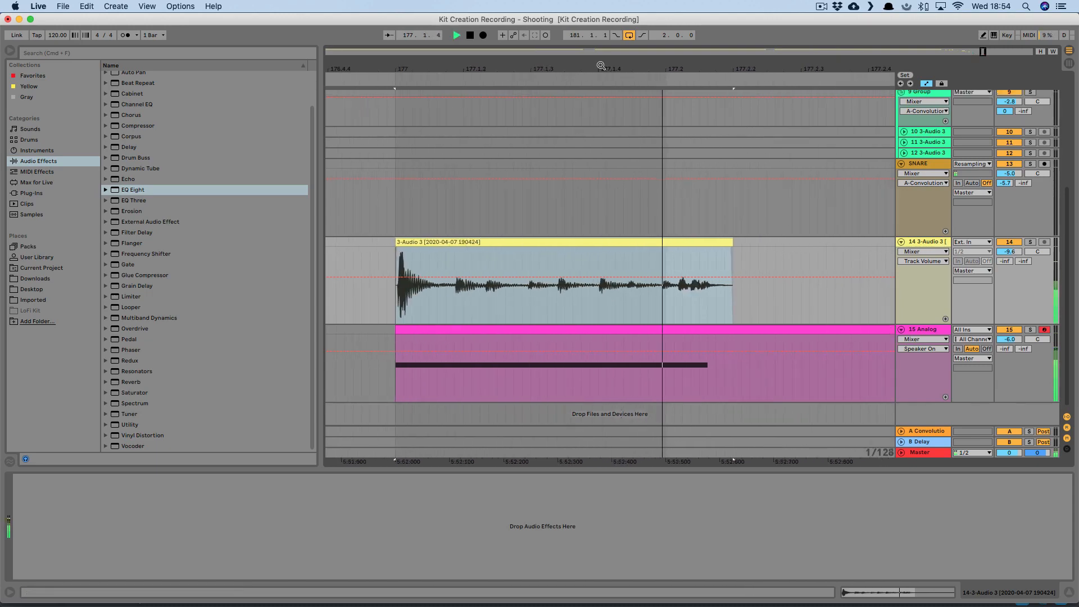